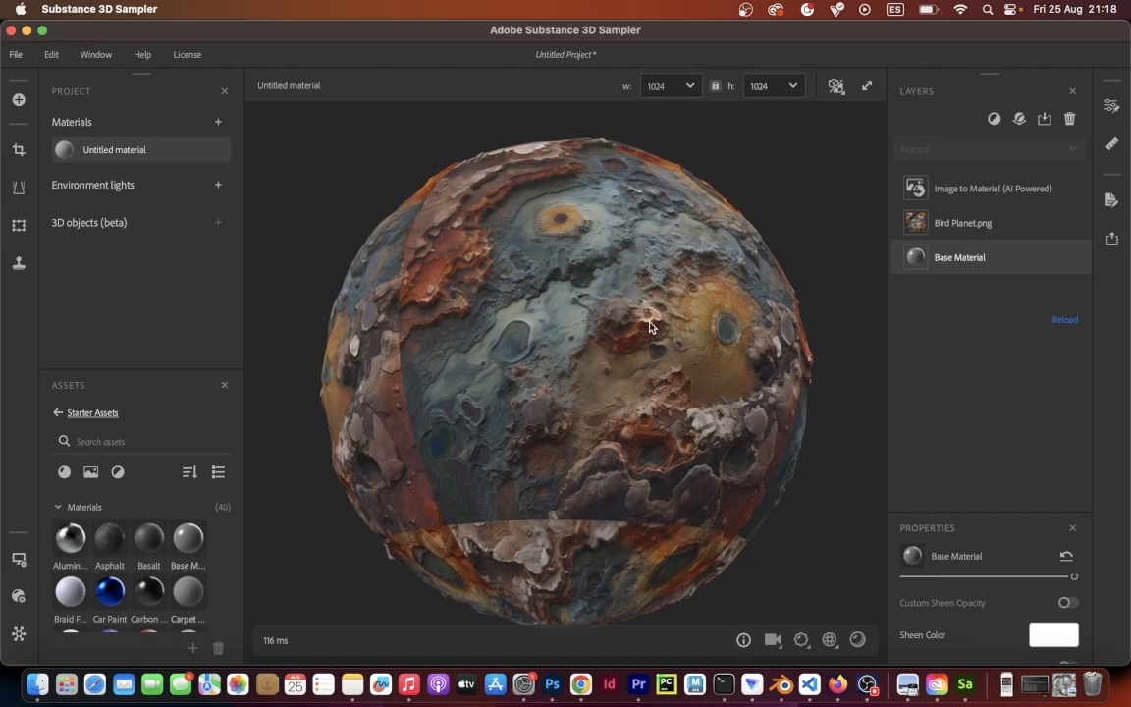
Examine the textured planet sphere in Substance 3D Sampler and the displaced alien terrain plane in Blender from several angles
{"action": "right_click_drag", "start_coordinate": [649, 331], "coordinate": [499, 401], "text": "shift"}
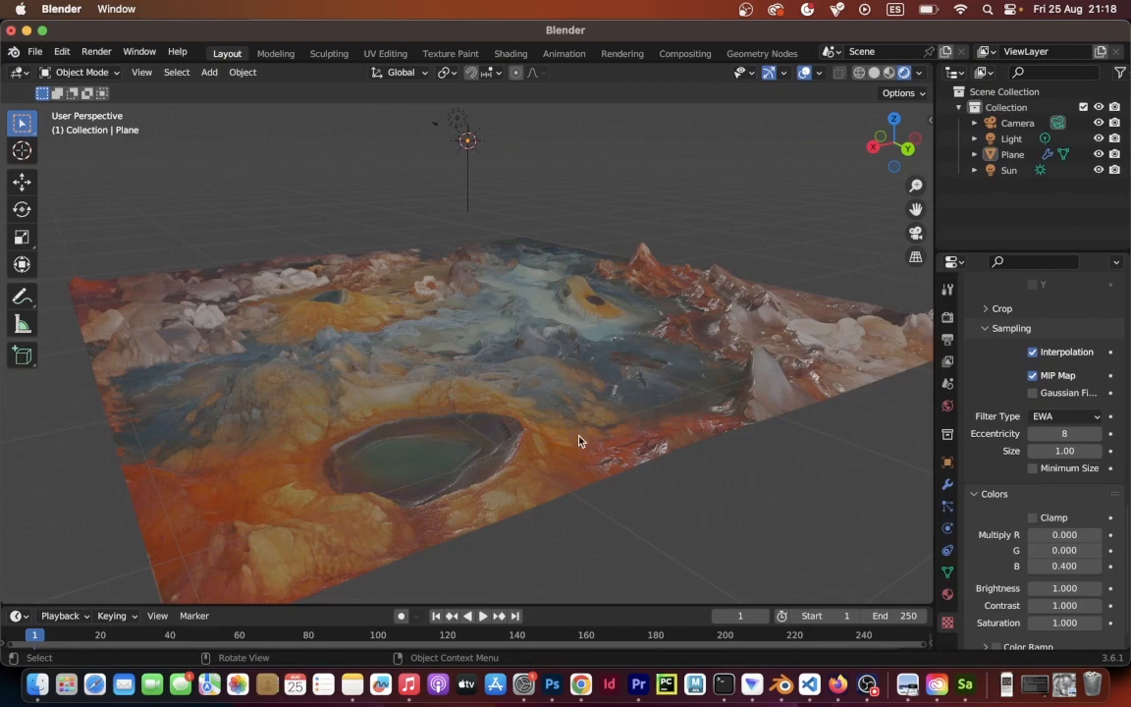
{"action": "middle_click_drag", "start_coordinate": [581, 439], "coordinate": [392, 409]}
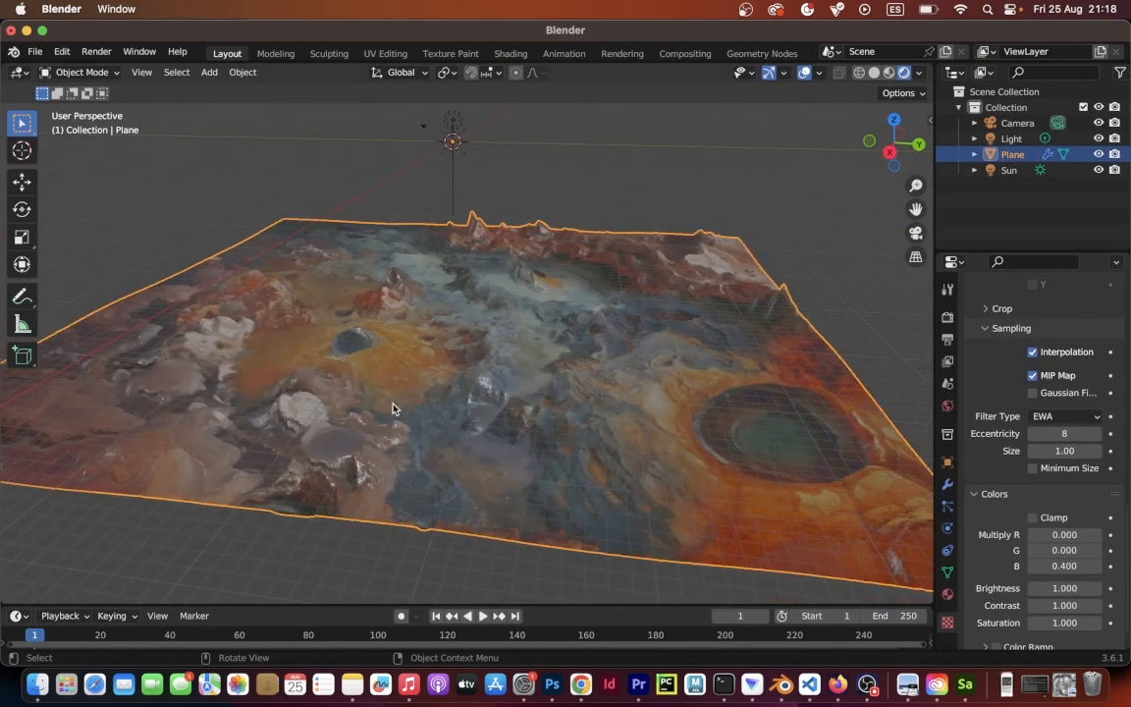
{"action": "scroll", "coordinate": [393, 408], "scroll_direction": "down", "scroll_amount": 5}
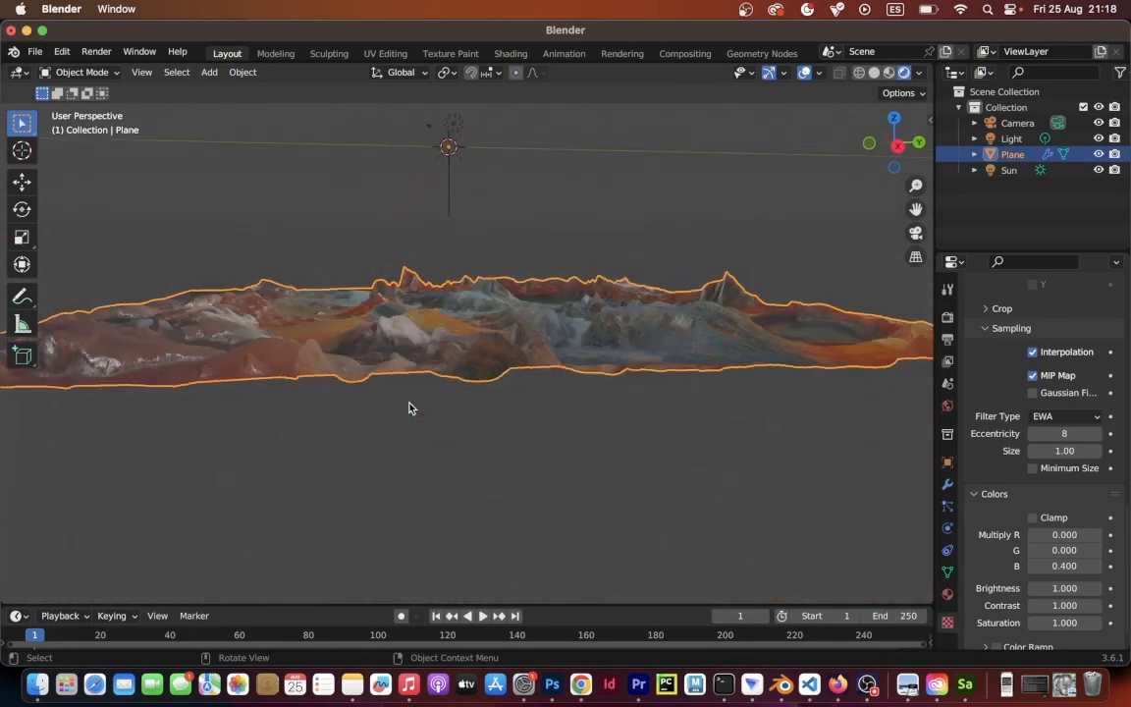
{"action": "scroll", "coordinate": [408, 393], "scroll_direction": "up", "scroll_amount": 5}
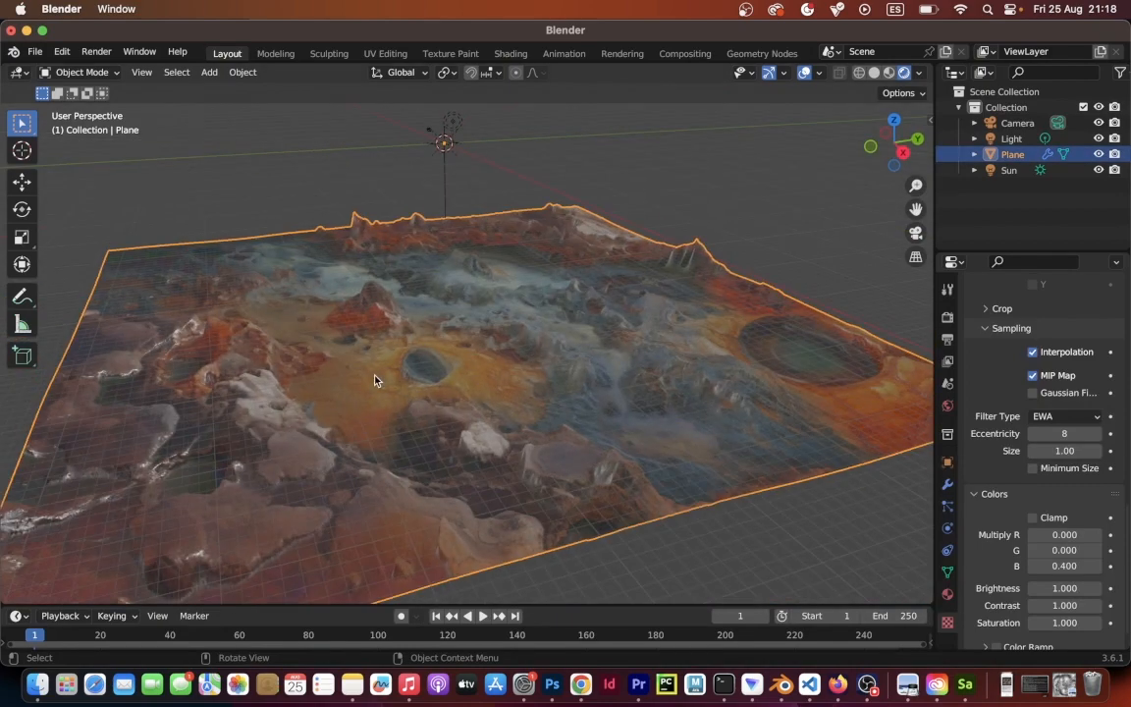
{"action": "scroll", "coordinate": [374, 380], "scroll_direction": "left", "scroll_amount": 5}
{"action": "scroll", "coordinate": [314, 359], "scroll_direction": "up", "scroll_amount": 5}
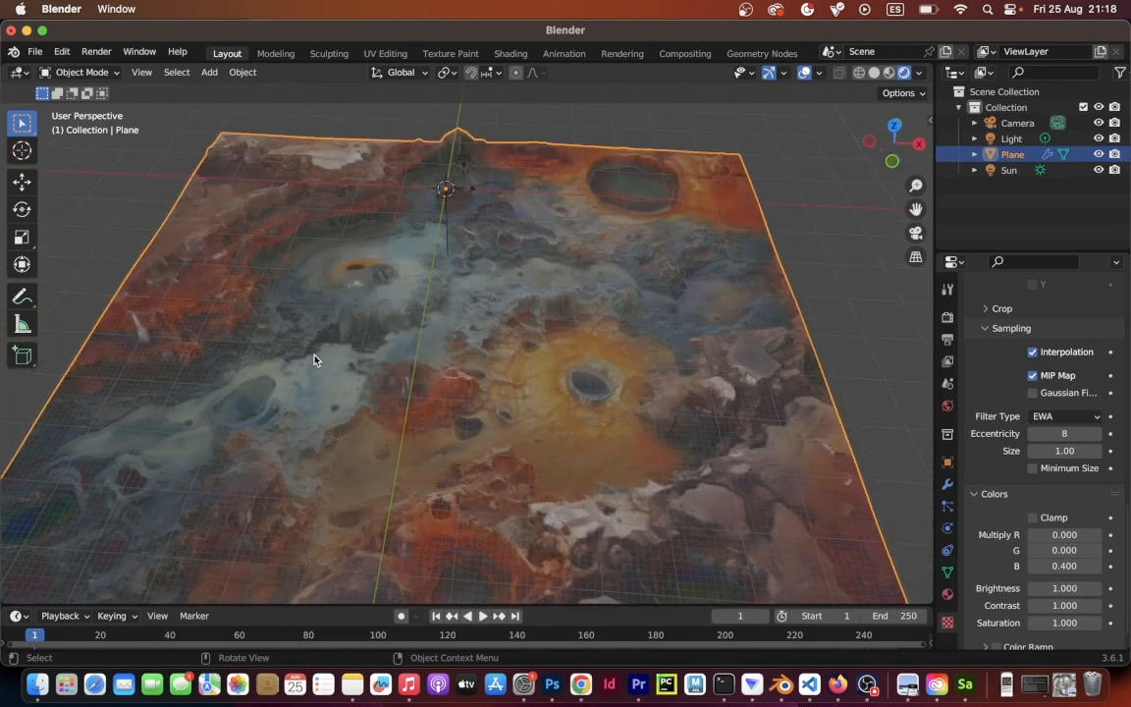
{"action": "scroll", "coordinate": [416, 408], "scroll_direction": "left", "scroll_amount": 3}
{"action": "scroll", "coordinate": [447, 424], "scroll_direction": "down", "scroll_amount": 5}
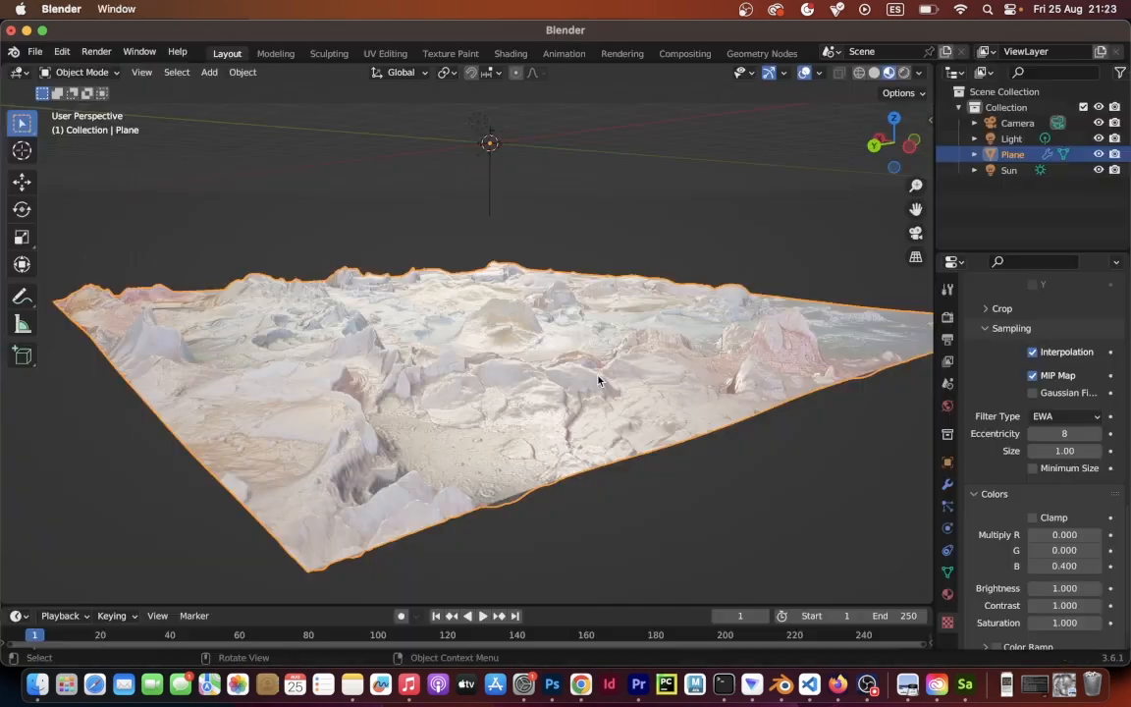
{"action": "scroll", "coordinate": [598, 378], "scroll_direction": "left", "scroll_amount": 5}
{"action": "scroll", "coordinate": [598, 377], "scroll_direction": "up", "scroll_amount": 4}
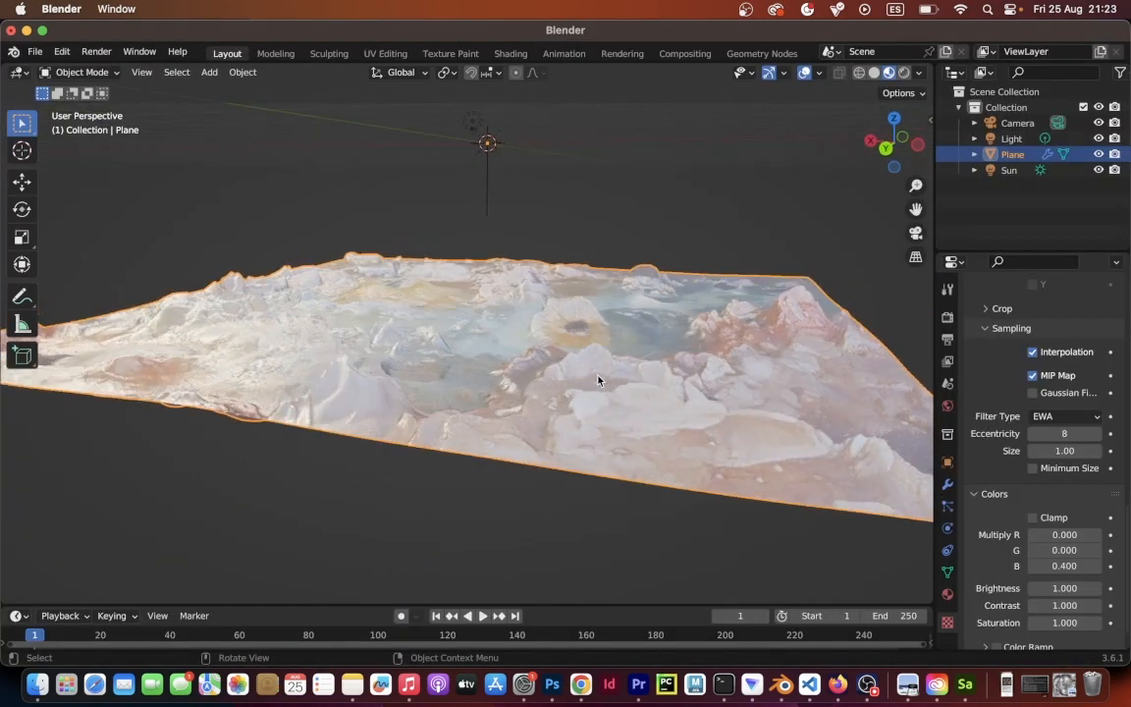
{"action": "scroll", "coordinate": [598, 380], "scroll_direction": "left", "scroll_amount": 6}
{"action": "scroll", "coordinate": [598, 380], "scroll_direction": "up", "scroll_amount": 4}
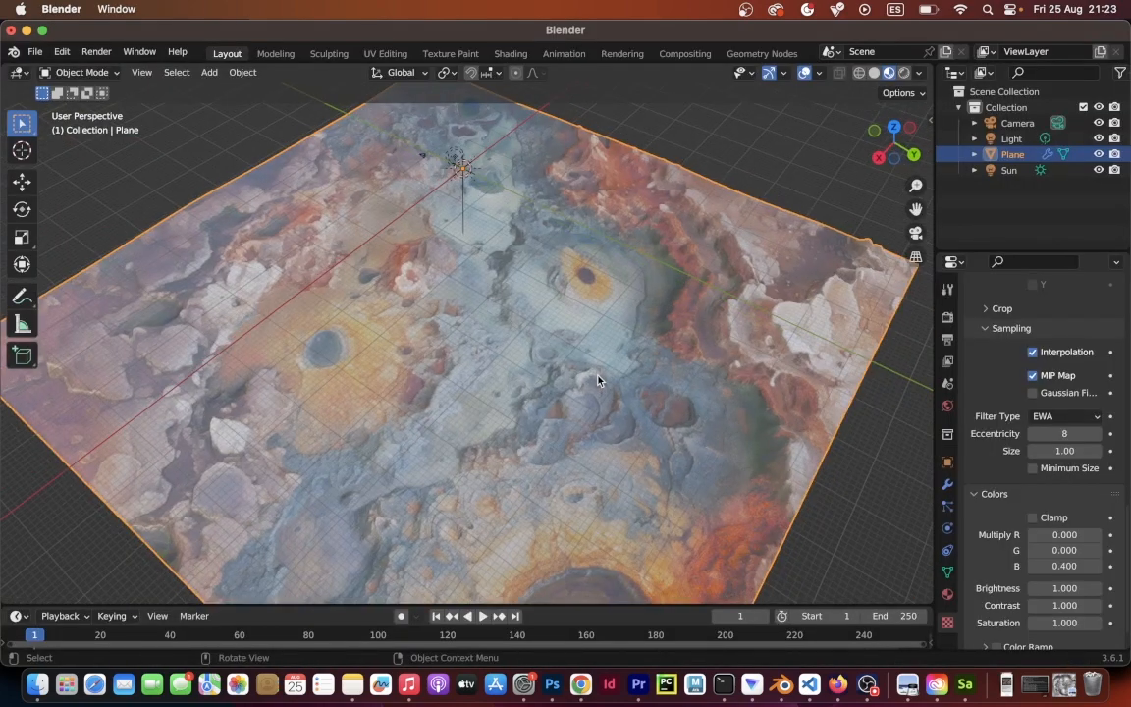
{"action": "scroll", "coordinate": [598, 380], "scroll_direction": "left", "scroll_amount": 6}
{"action": "scroll", "coordinate": [598, 379], "scroll_direction": "down", "scroll_amount": 4}
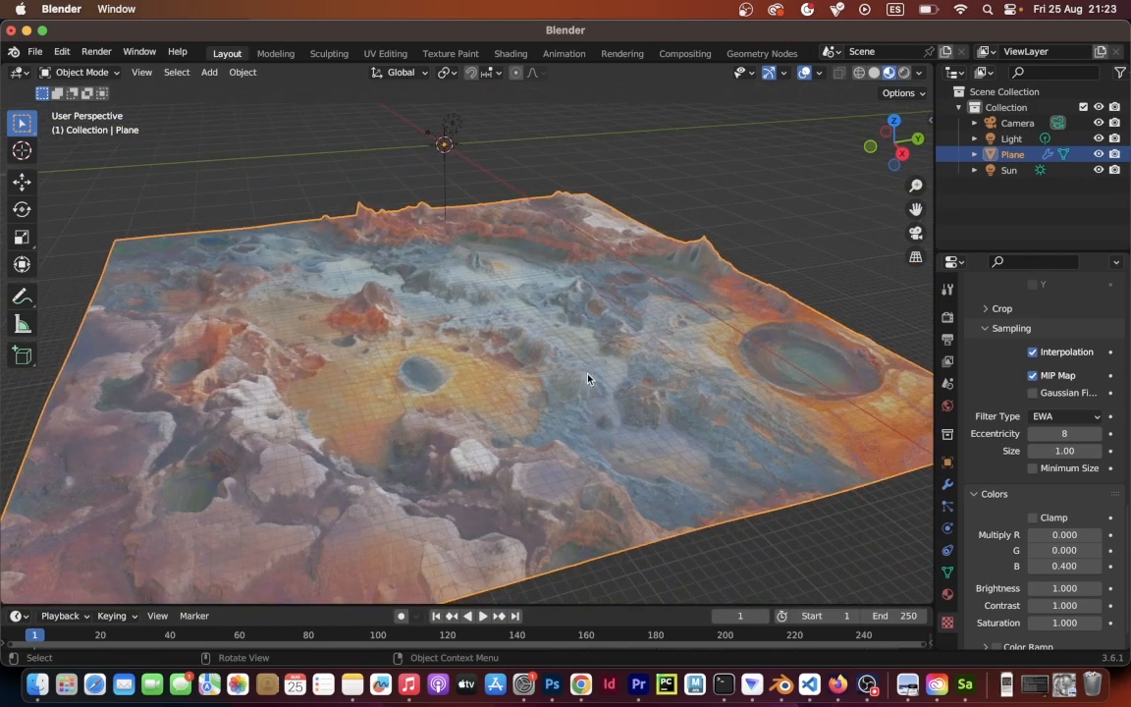
{"action": "scroll", "coordinate": [587, 378], "scroll_direction": "left", "scroll_amount": 6}
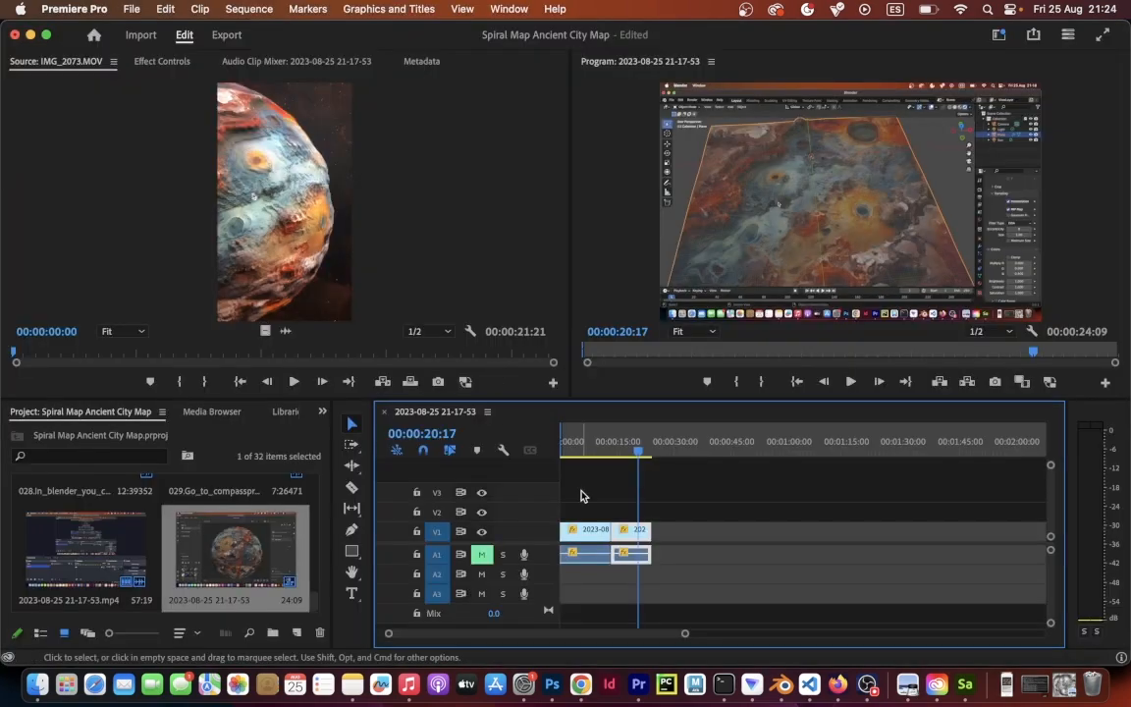
Switch to the Compassprompt page in Chrome and review its alien planet descriptions, initial prompts, instructions and customizable prompts
{"action": "key", "text": "super+Tab"}
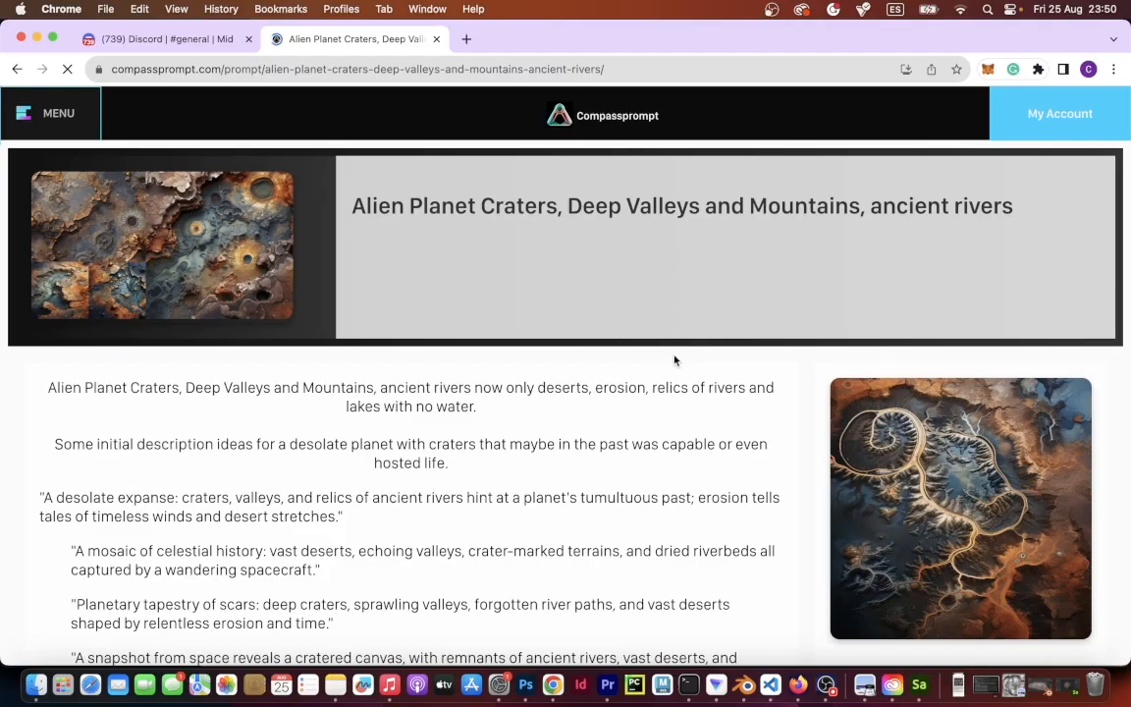
{"action": "scroll", "coordinate": [675, 358], "scroll_direction": "down", "scroll_amount": 5}
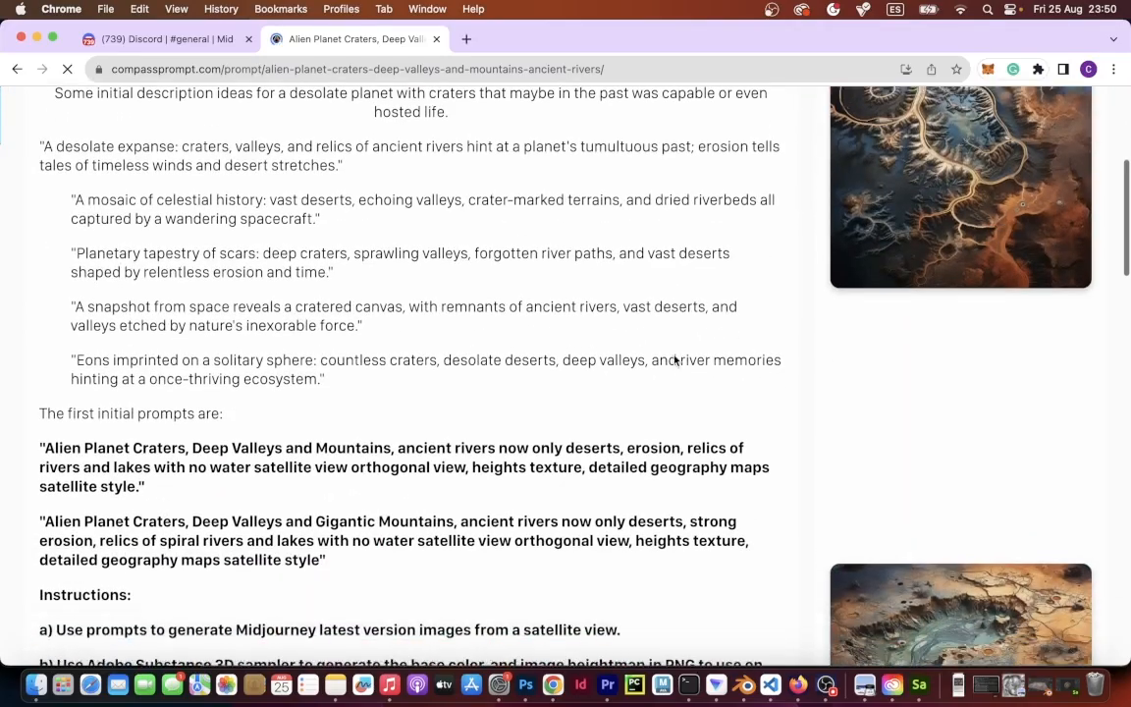
{"action": "triple_click", "coordinate": [157, 427]}
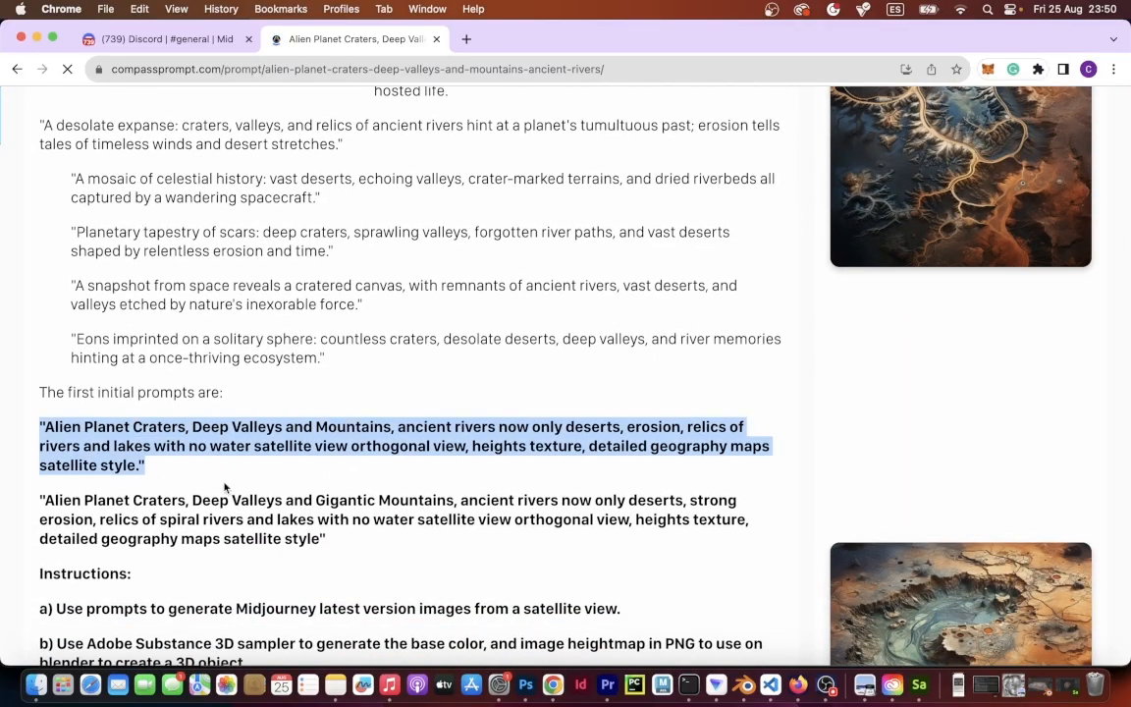
{"action": "scroll", "coordinate": [224, 484], "scroll_direction": "down", "scroll_amount": 1}
{"action": "left_click", "coordinate": [215, 450]}
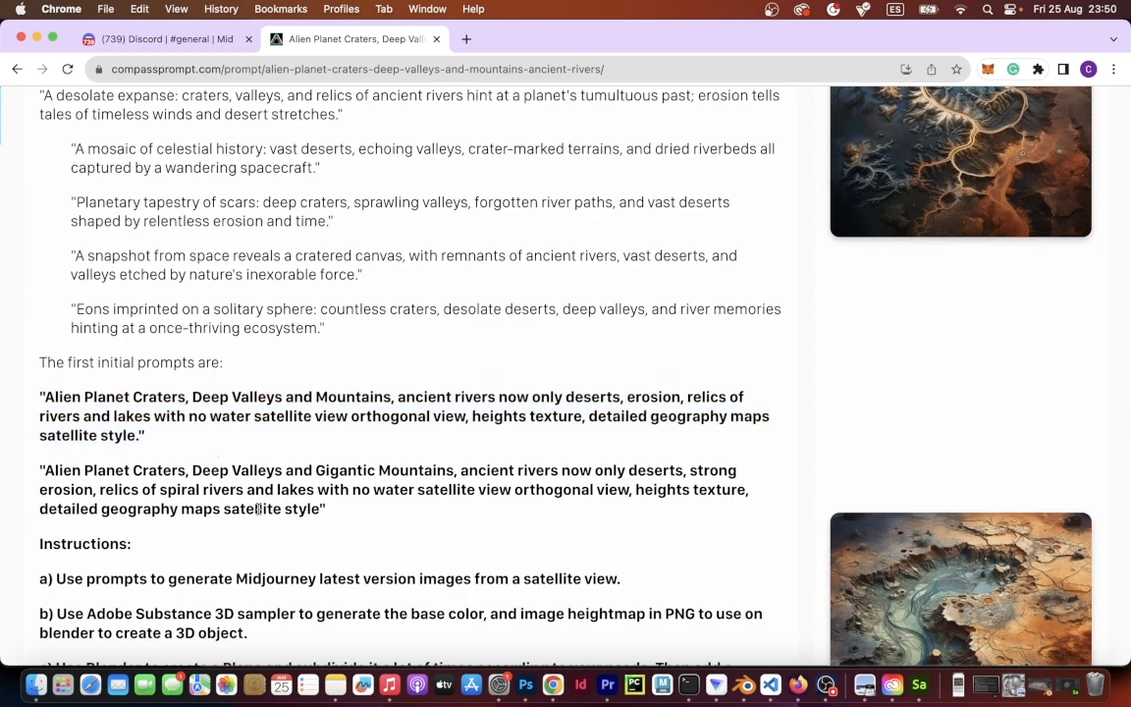
{"action": "scroll", "coordinate": [259, 509], "scroll_direction": "down", "scroll_amount": 10}
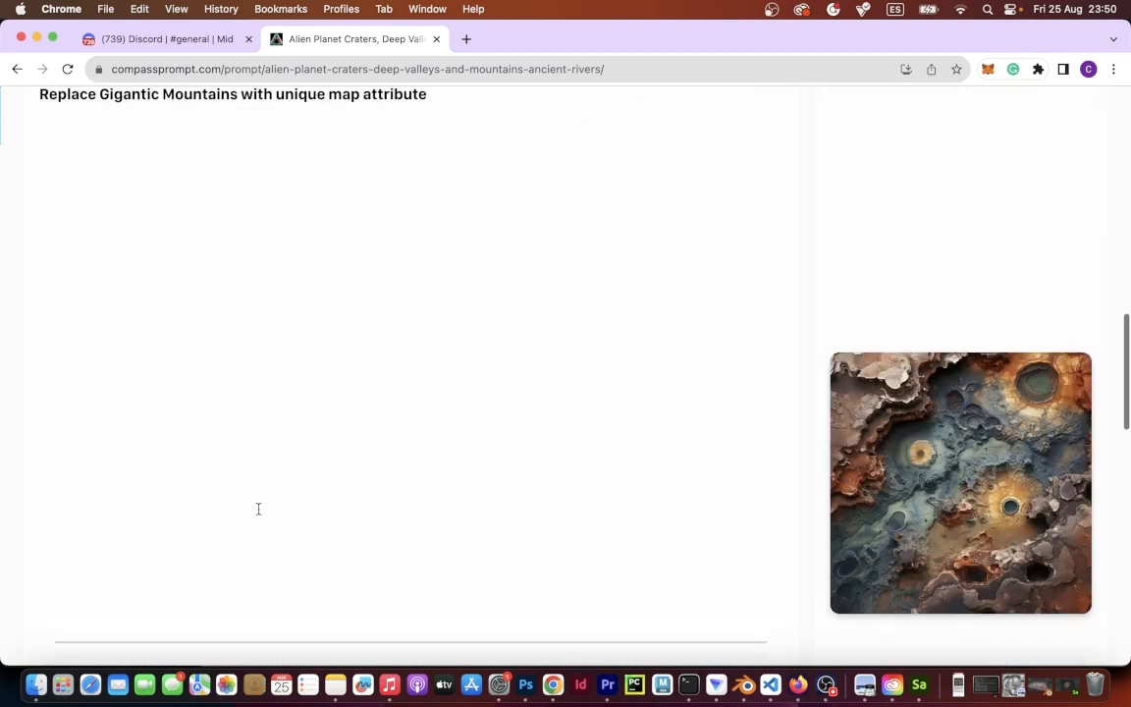
{"action": "scroll", "coordinate": [258, 508], "scroll_direction": "down", "scroll_amount": 5}
{"action": "scroll", "coordinate": [258, 508], "scroll_direction": "up", "scroll_amount": 2}
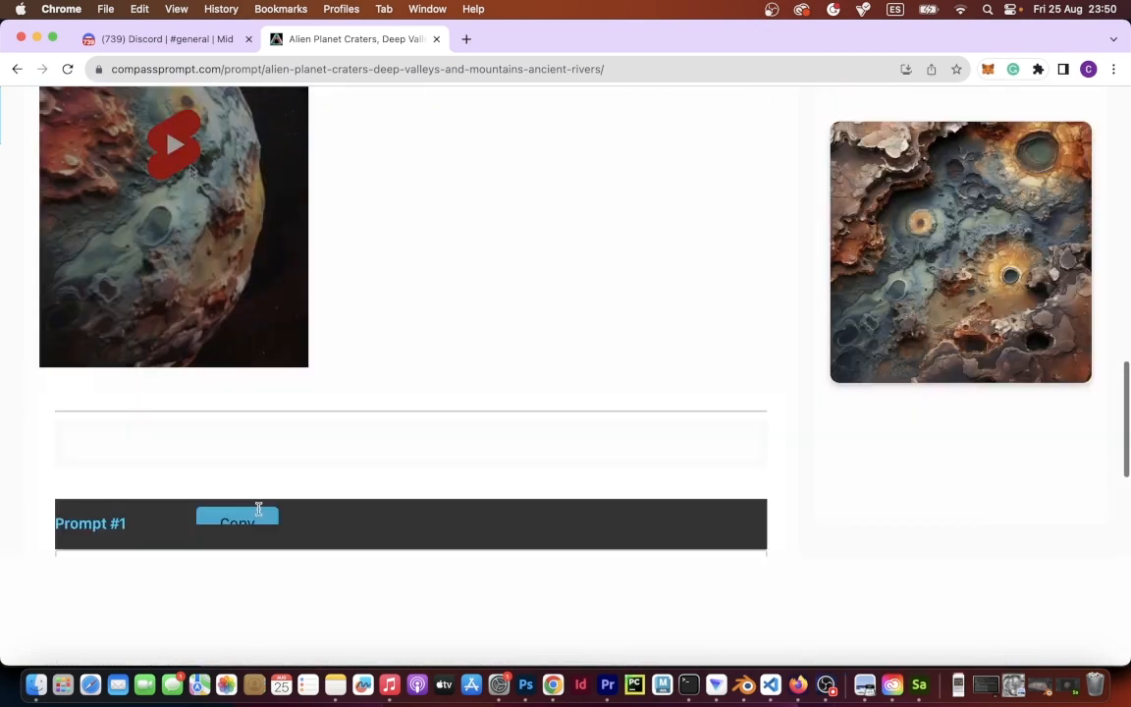
{"action": "scroll", "coordinate": [258, 509], "scroll_direction": "up", "scroll_amount": 1}
{"action": "scroll", "coordinate": [259, 511], "scroll_direction": "down", "scroll_amount": 3}
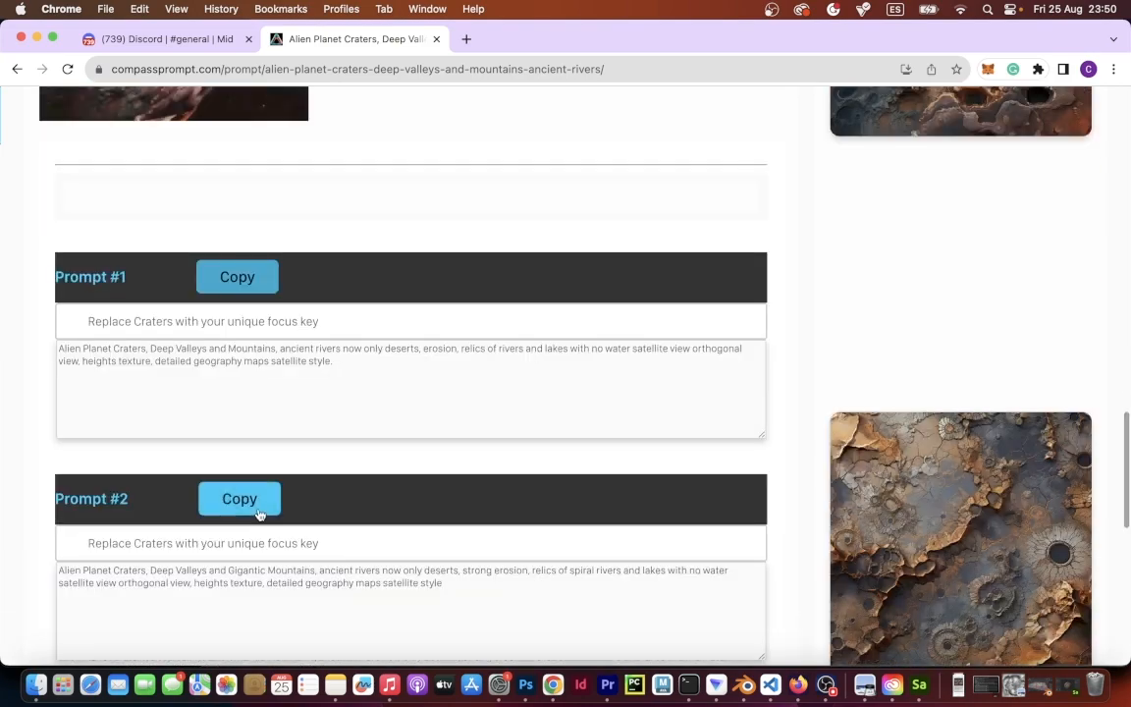
{"action": "scroll", "coordinate": [258, 512], "scroll_direction": "up", "scroll_amount": 4}
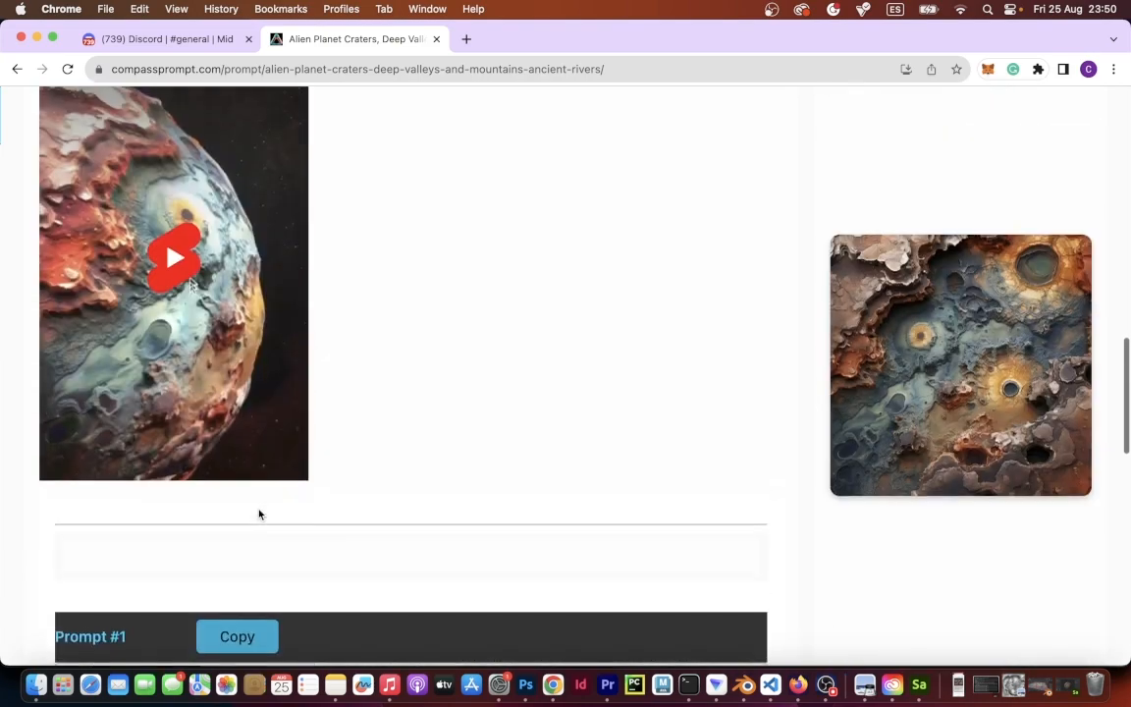
{"action": "scroll", "coordinate": [260, 514], "scroll_direction": "down", "scroll_amount": 3}
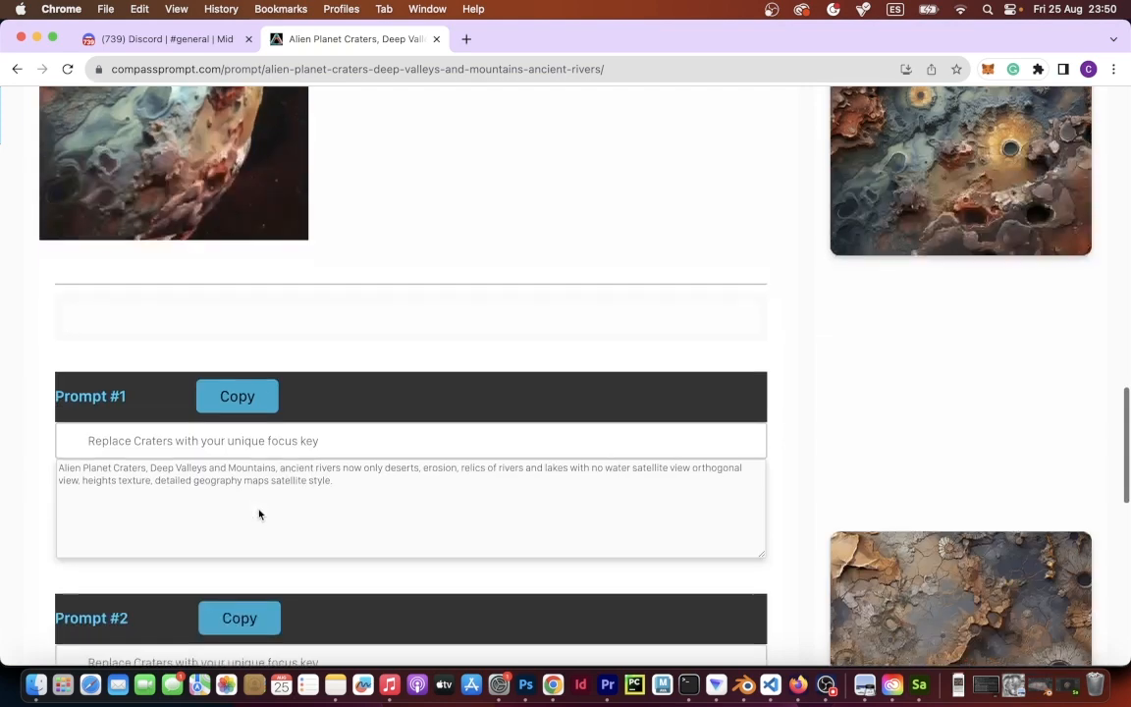
Replace Craters in Prompt #1 with the focus key "Ancient Big Crater asteroid and spiral rivers"
{"action": "scroll", "coordinate": [259, 513], "scroll_direction": "down", "scroll_amount": 1}
{"action": "left_click", "coordinate": [250, 428]}
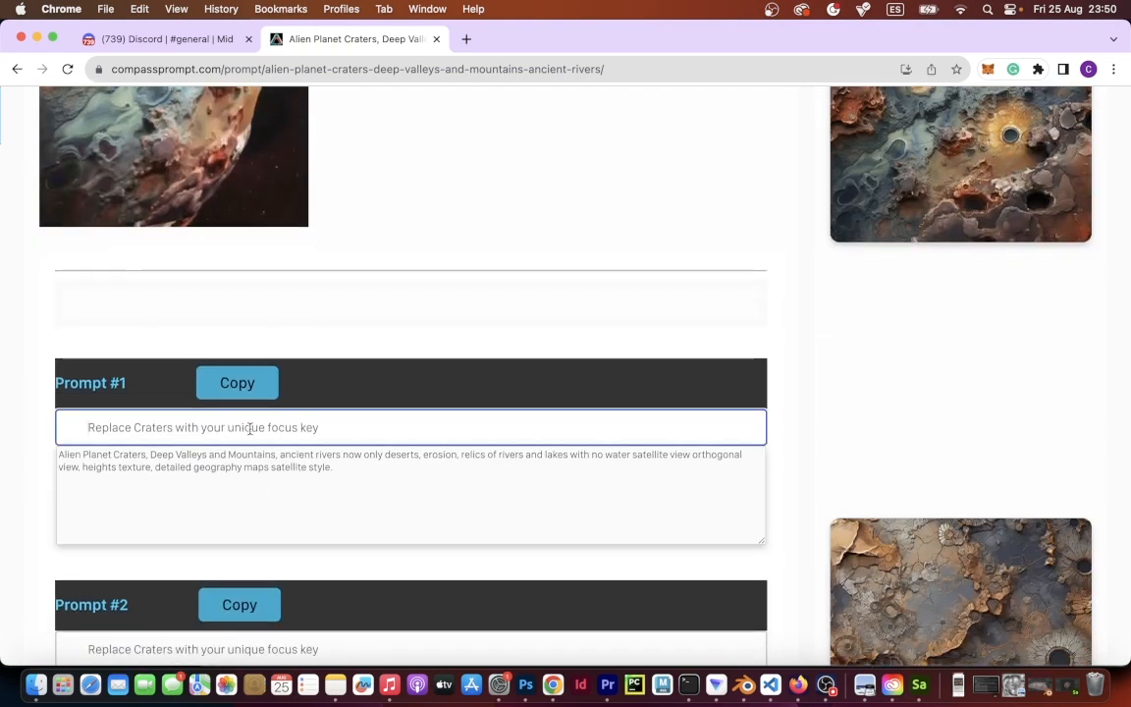
{"action": "scroll", "coordinate": [279, 470], "scroll_direction": "down", "scroll_amount": 2}
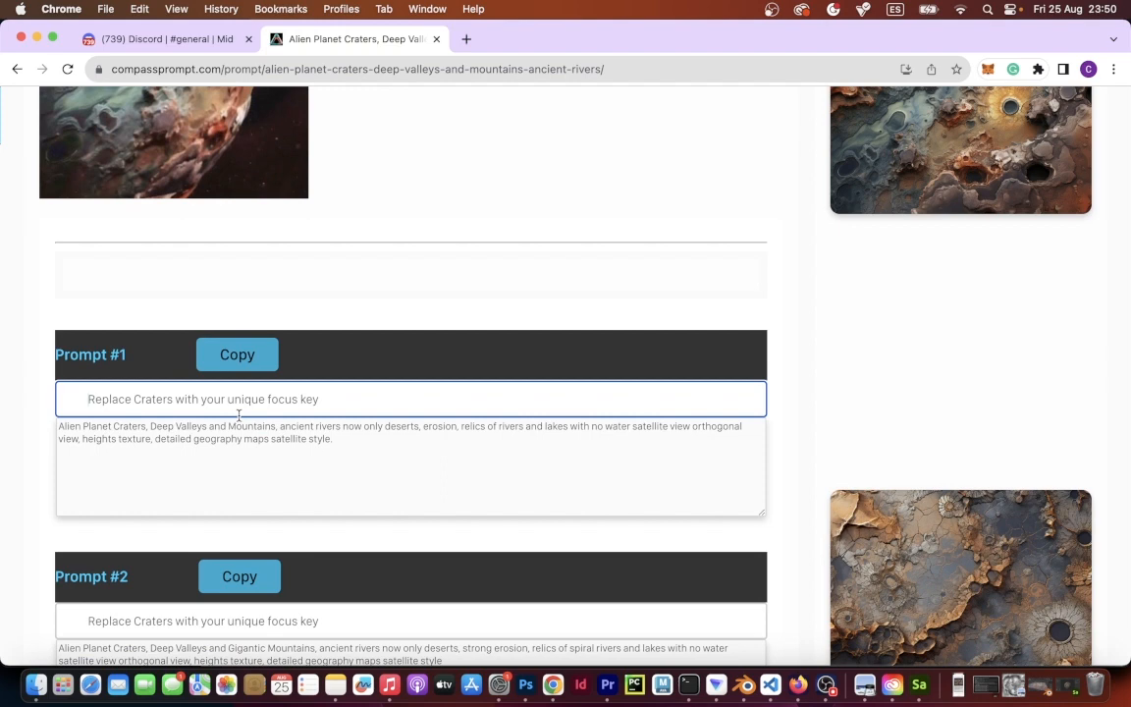
{"action": "type", "text": "Ancient Big Cate"}
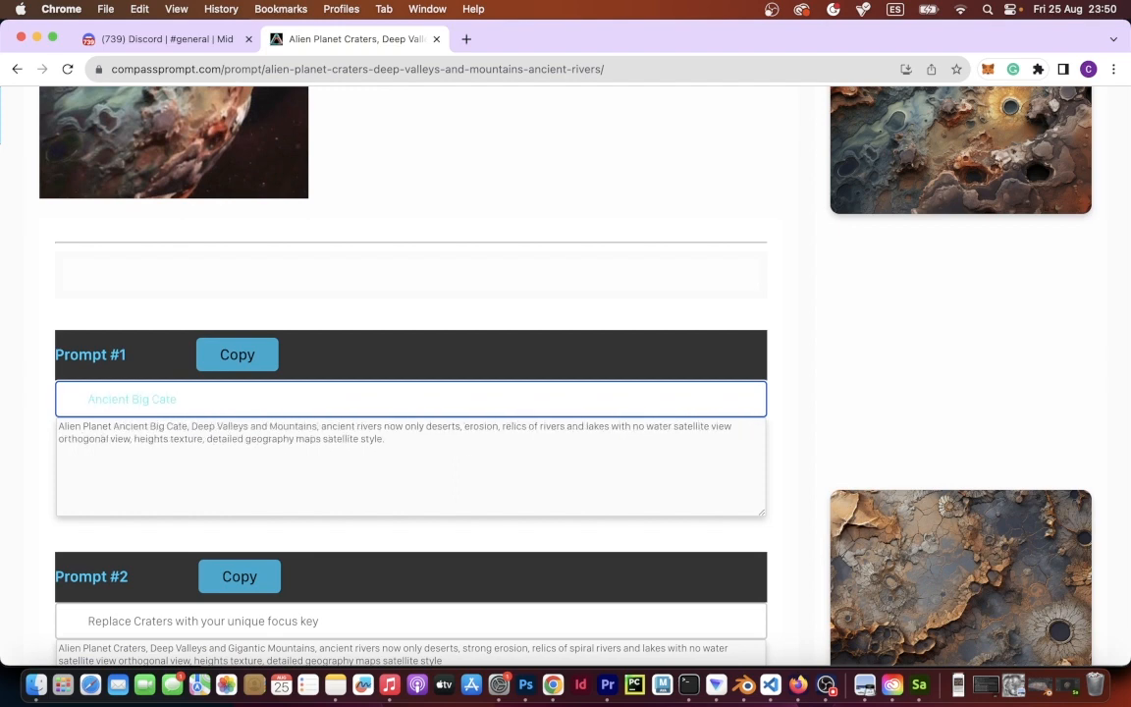
{"action": "key", "text": "BackSpace"}
{"action": "key", "text": "BackSpace"}
{"action": "key", "text": "BackSpace"}
{"action": "type", "text": "rater asteroid"}
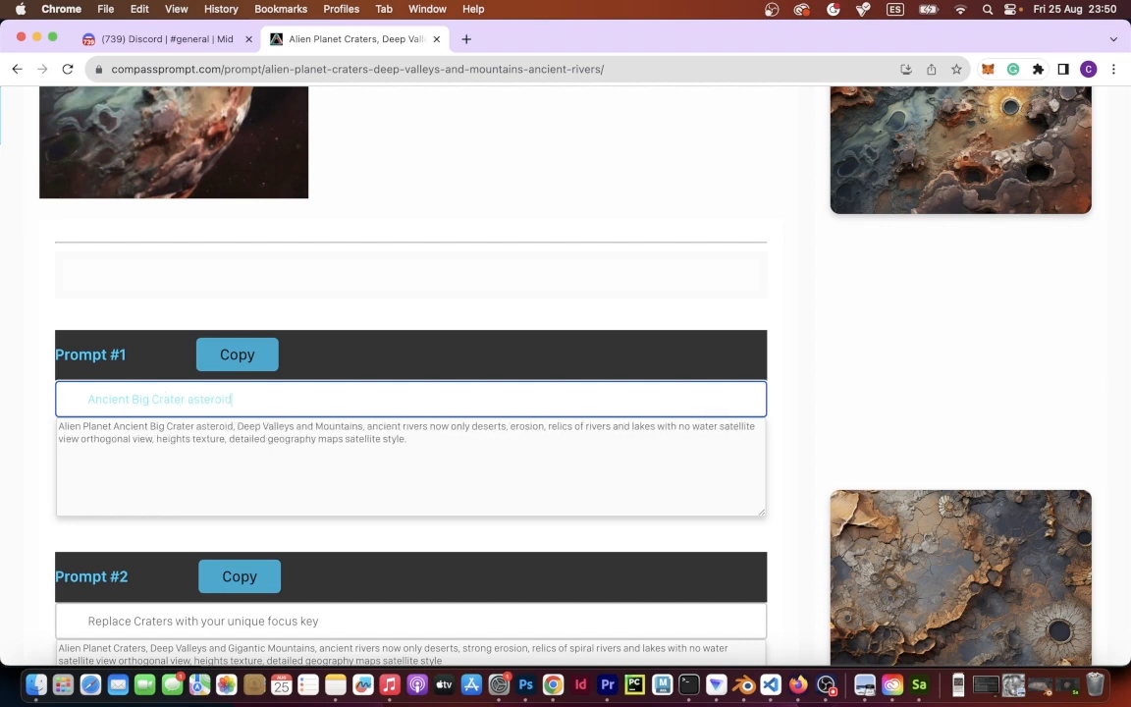
{"action": "type", "text": " and spiral rivers"}
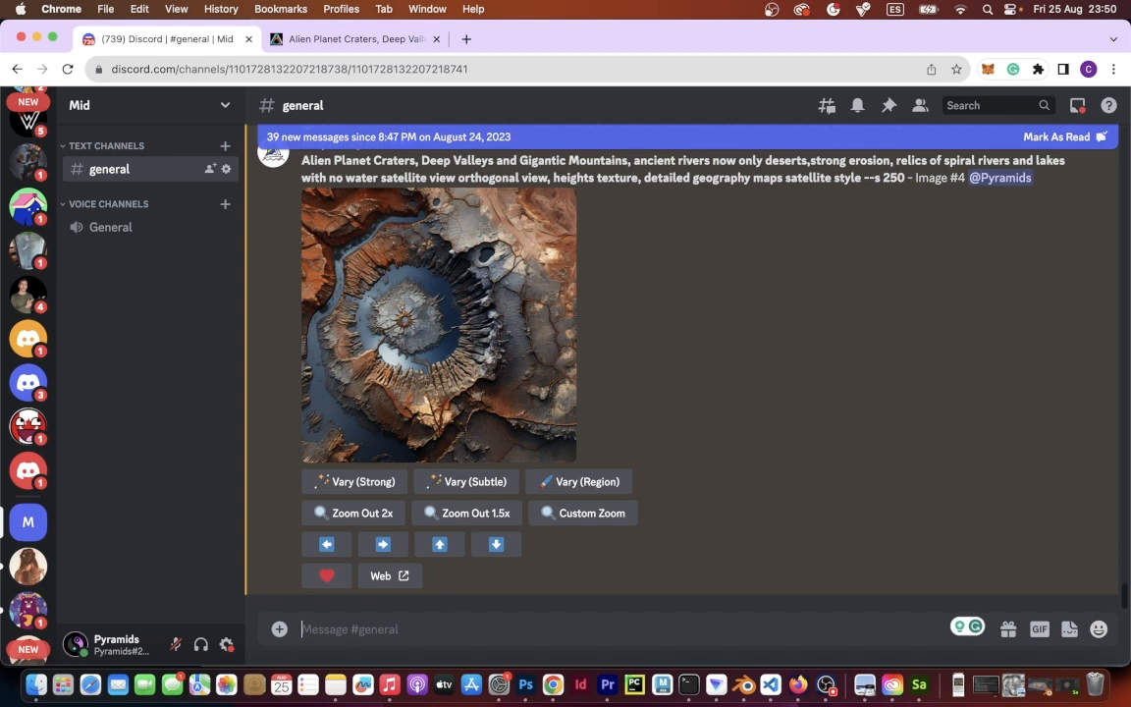
Submit the customized Prompt #1, starting "Alien Planet Ancient Big Crater asteroid and spiral rivers", to Midjourney with /imagine in Discord's general channel
{"action": "type", "text": "/im"}
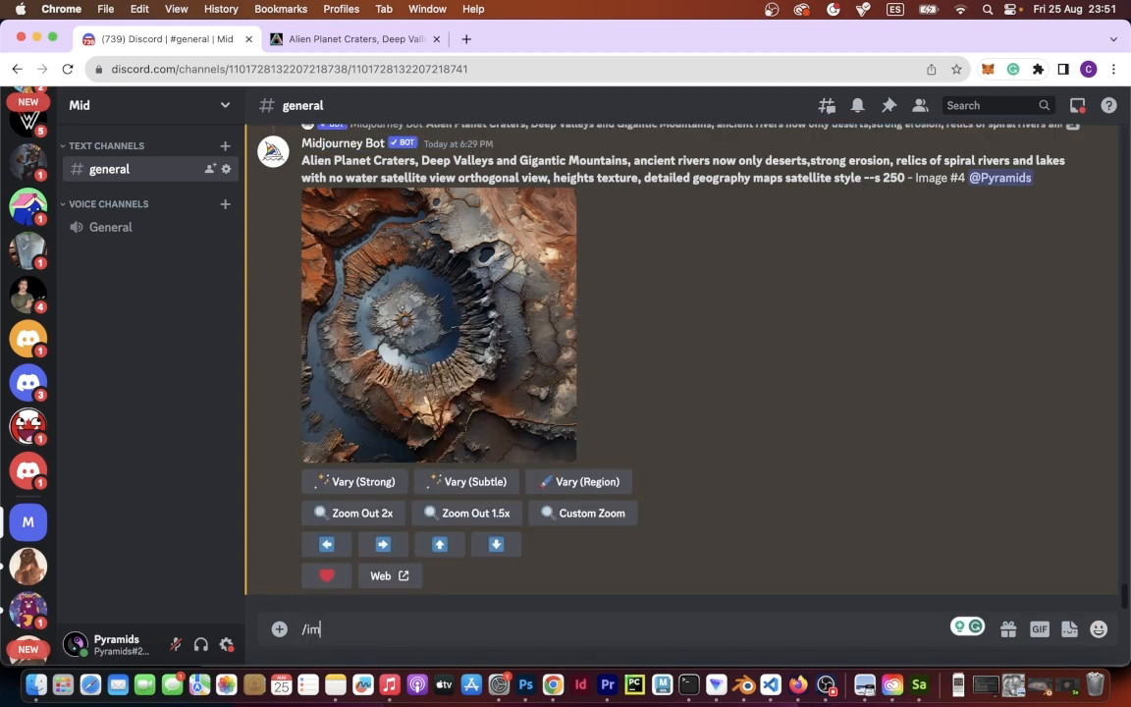
{"action": "type", "text": "agine"}
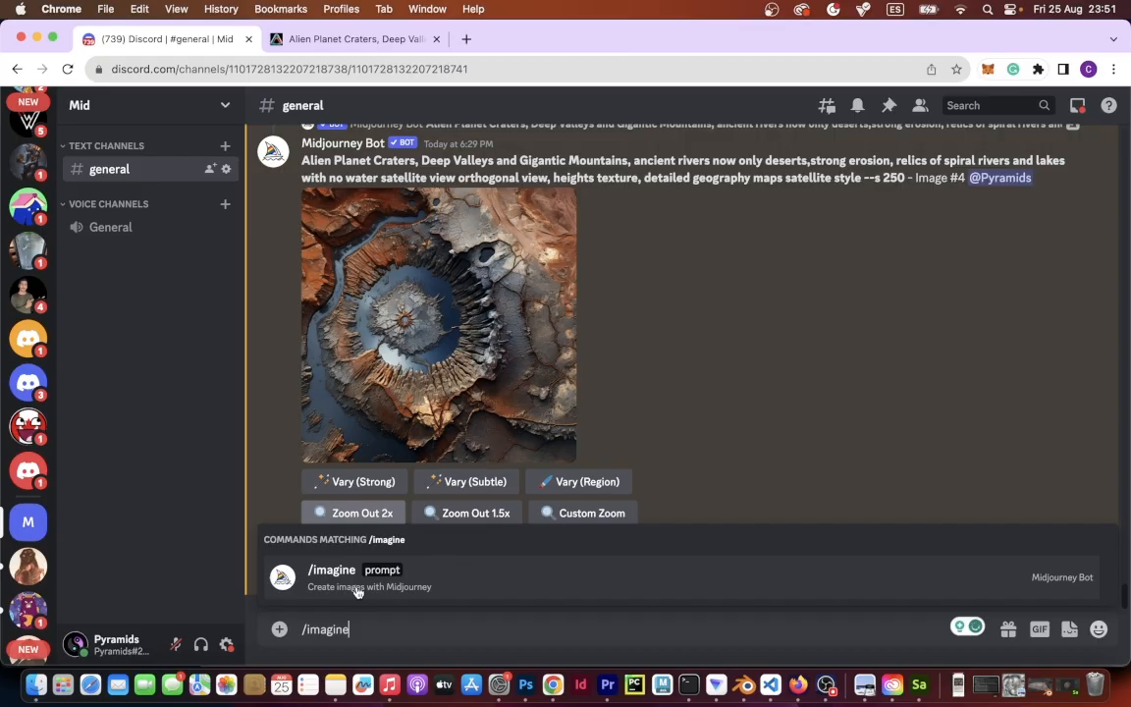
{"action": "left_click", "coordinate": [358, 585]}
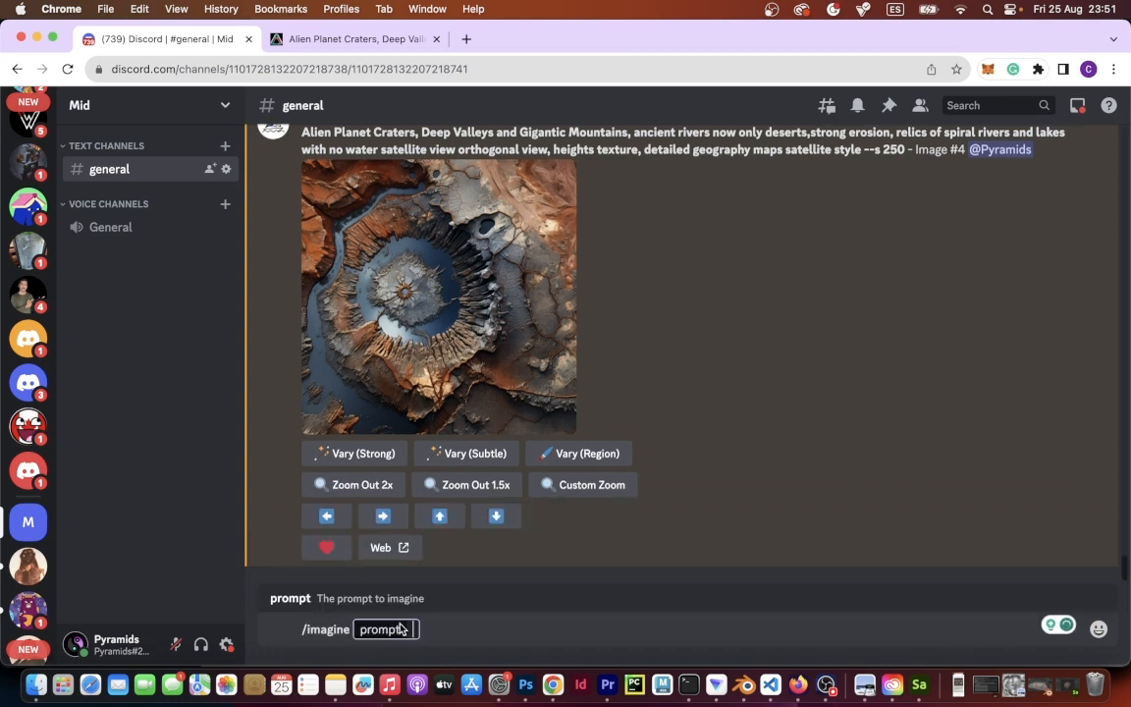
{"action": "type", "text": "Alien Planet Ancient Big Crater asteroid and spiral rivers, Deep Valleys and Mountains, ancient rivers now only deserts, erosion, relics of rivers and lakes with no water satellite view orthogonal view, heights texture, detailed geography maps satellite style."}
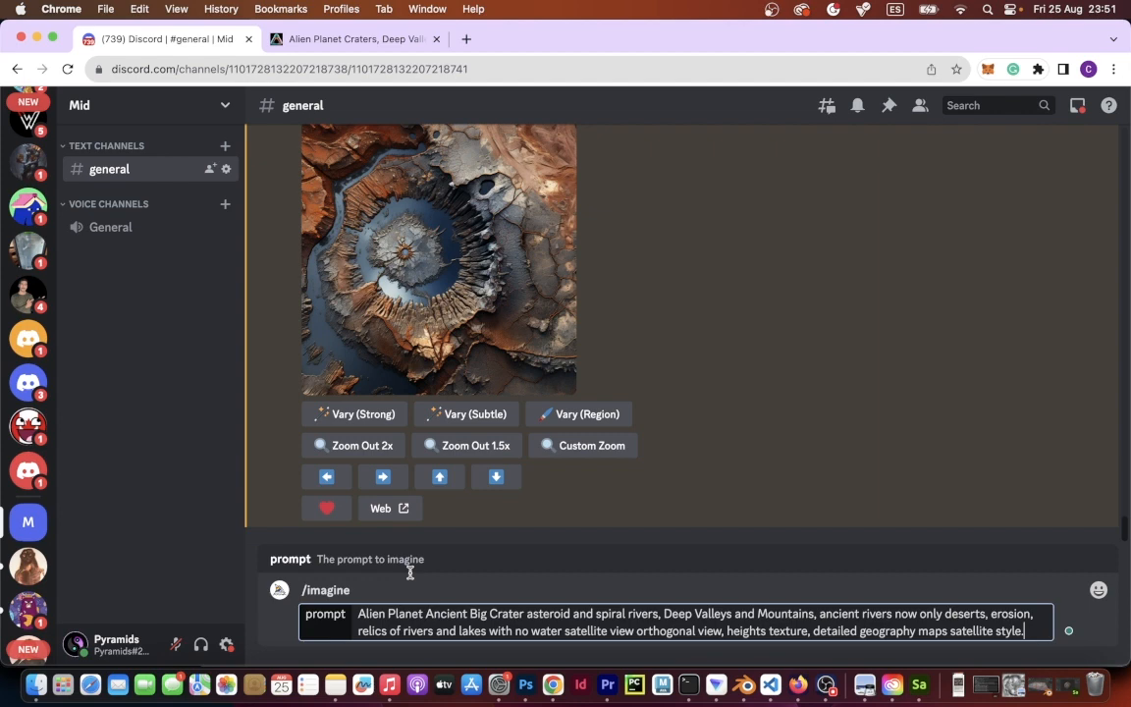
{"action": "key", "text": "Return"}
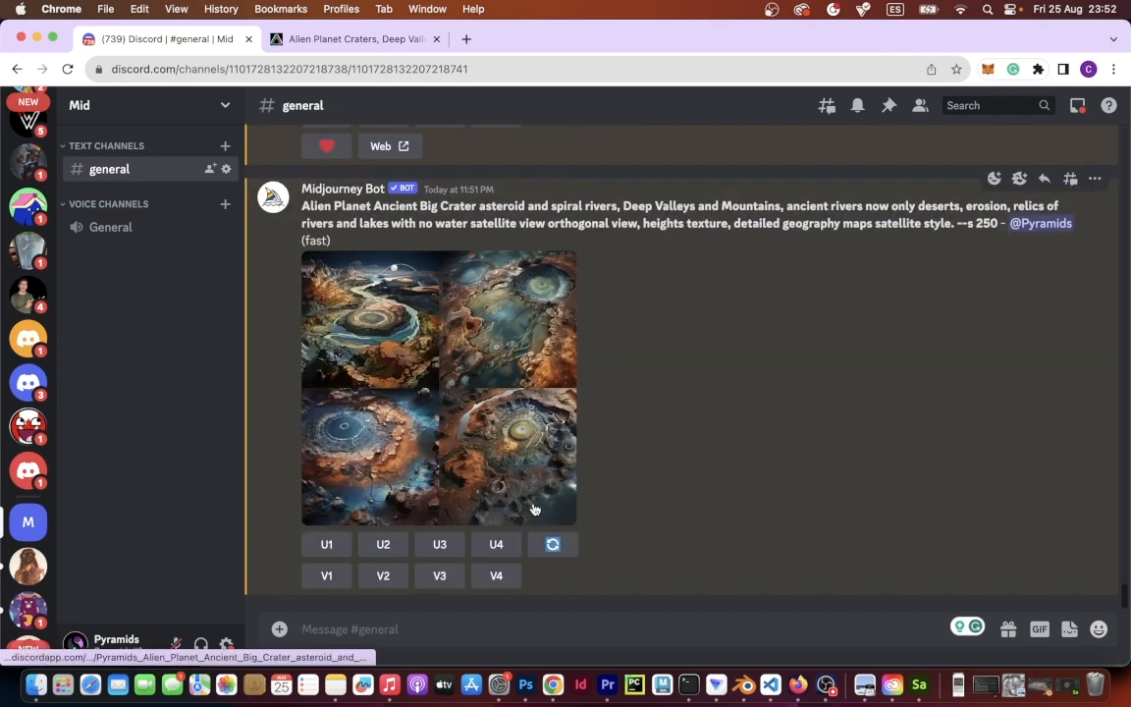
Request a variation of image 4, adding "seen from space orthogonal view" after "spiral rivers" in the remix prompt
{"action": "left_click", "coordinate": [500, 576]}
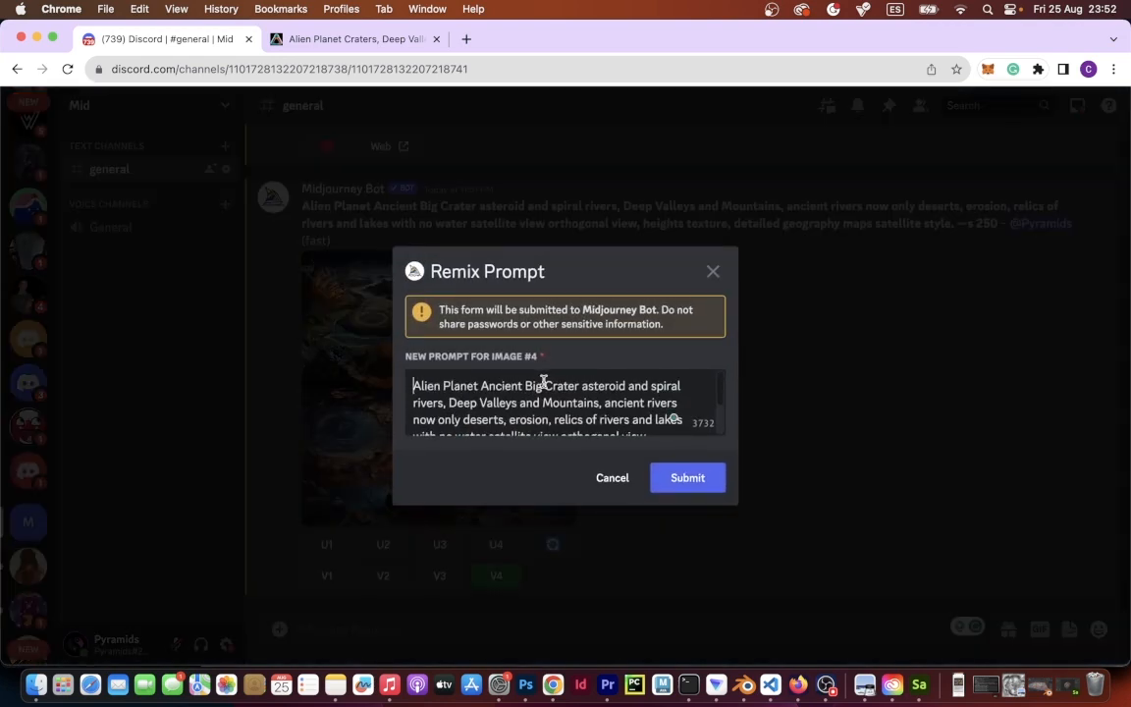
{"action": "left_click", "coordinate": [447, 402]}
{"action": "type", "text": "seeen"}
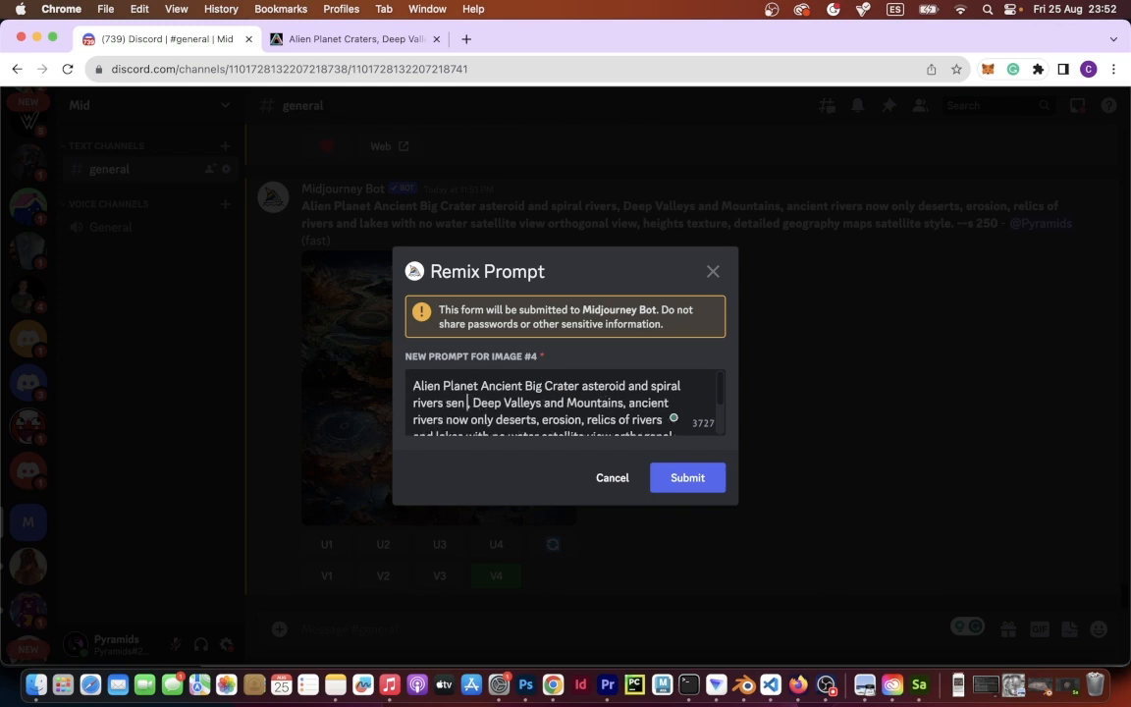
{"action": "key", "text": "BackSpace"}
{"action": "key", "text": "BackSpace"}
{"action": "key", "text": "BackSpace"}
{"action": "key", "text": "BackSpace"}
{"action": "type", "text": "en "}
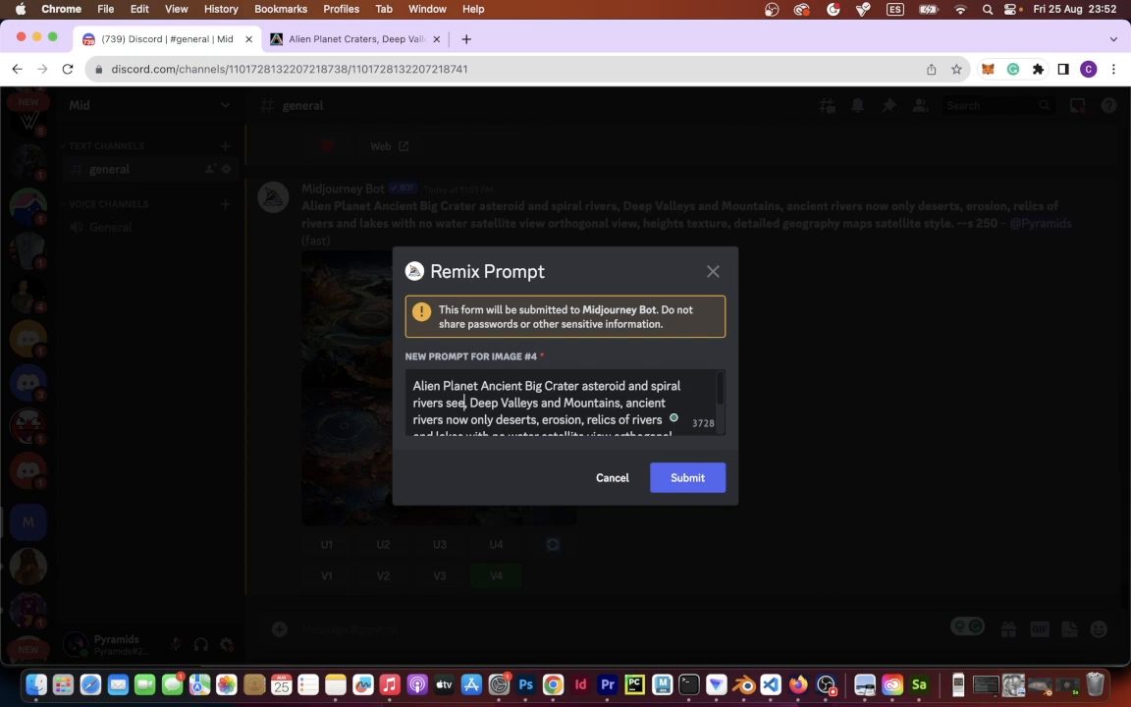
{"action": "type", "text": "from space orthogon"}
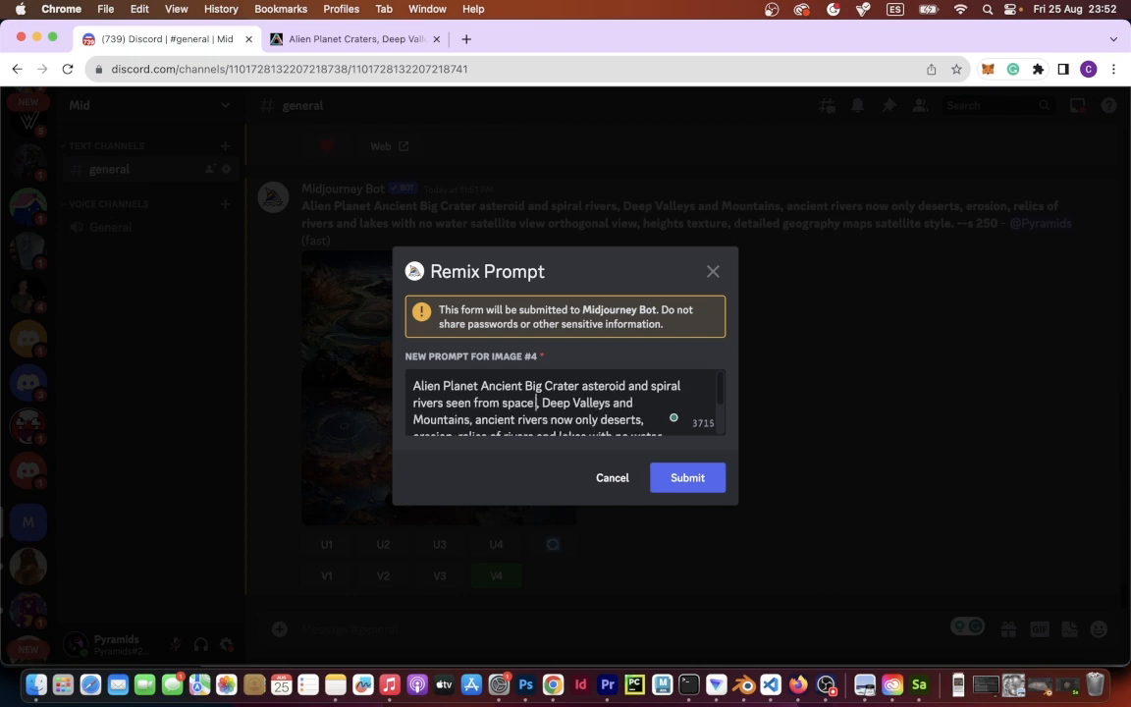
{"action": "type", "text": "al view"}
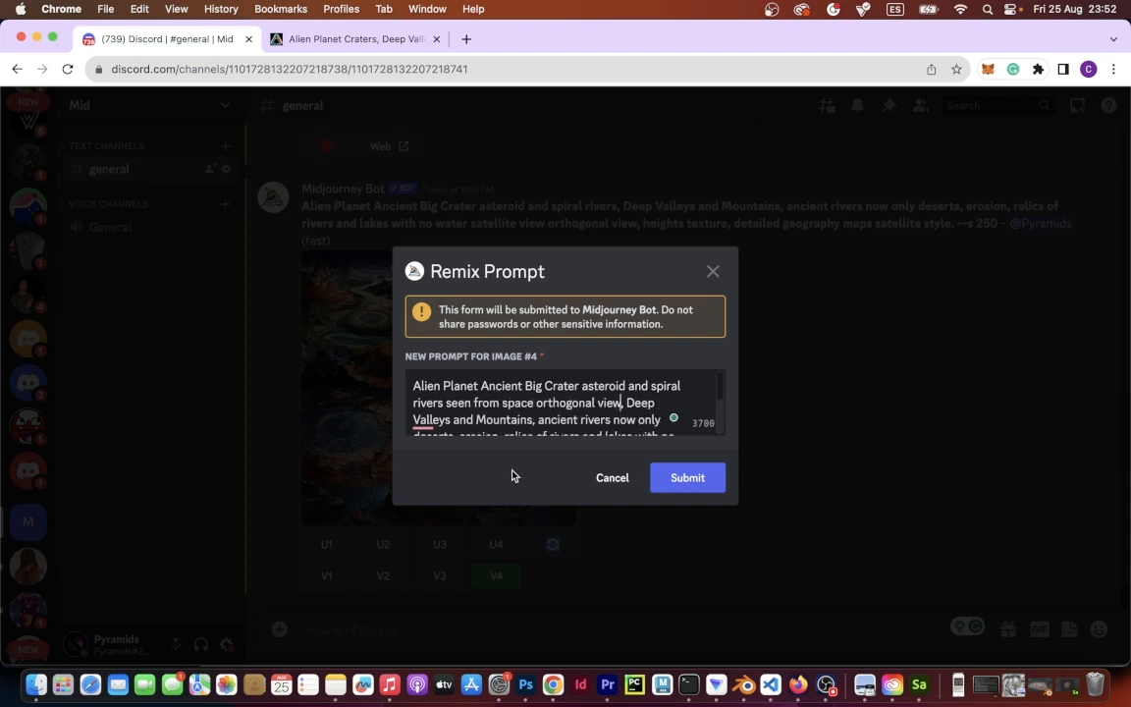
{"action": "left_click", "coordinate": [689, 480]}
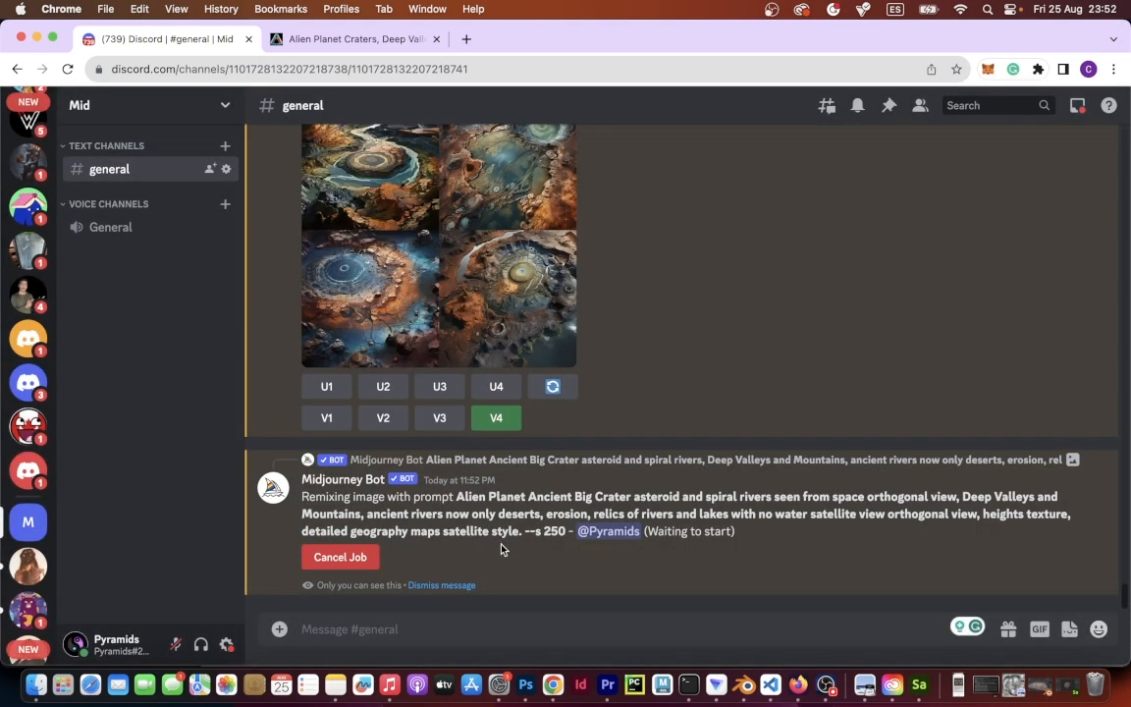
Upscale images 4, 2 and 3 of the original Ancient Big Crater grid
{"action": "left_click", "coordinate": [497, 430]}
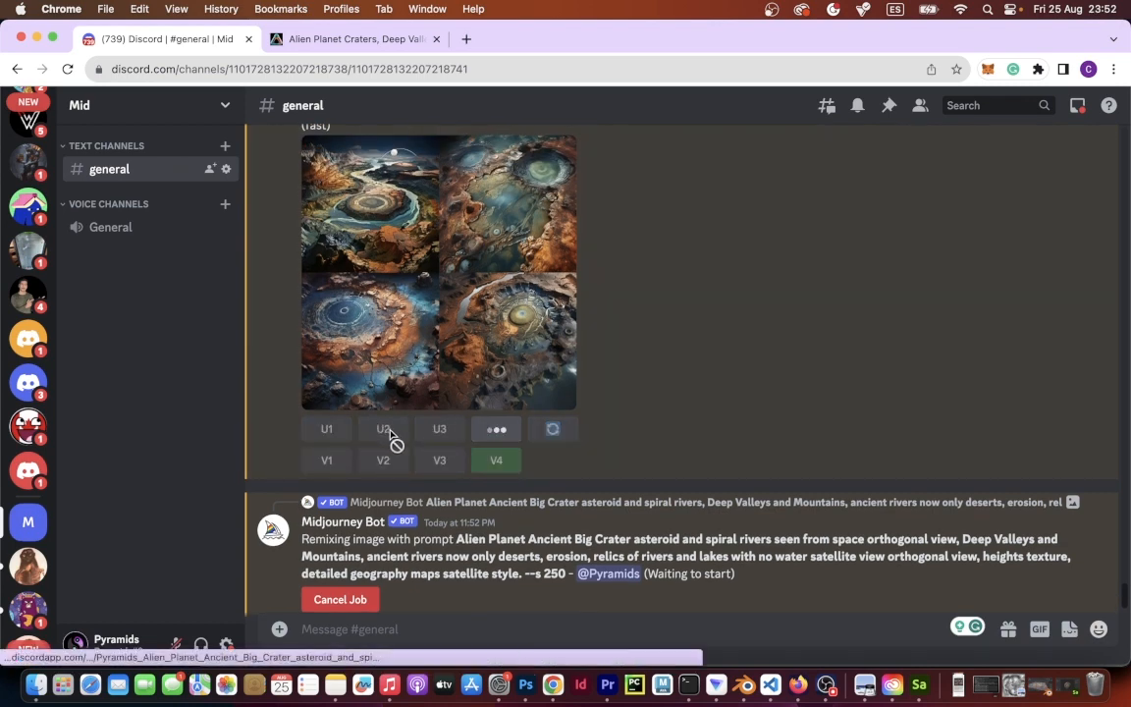
{"action": "left_click", "coordinate": [392, 432]}
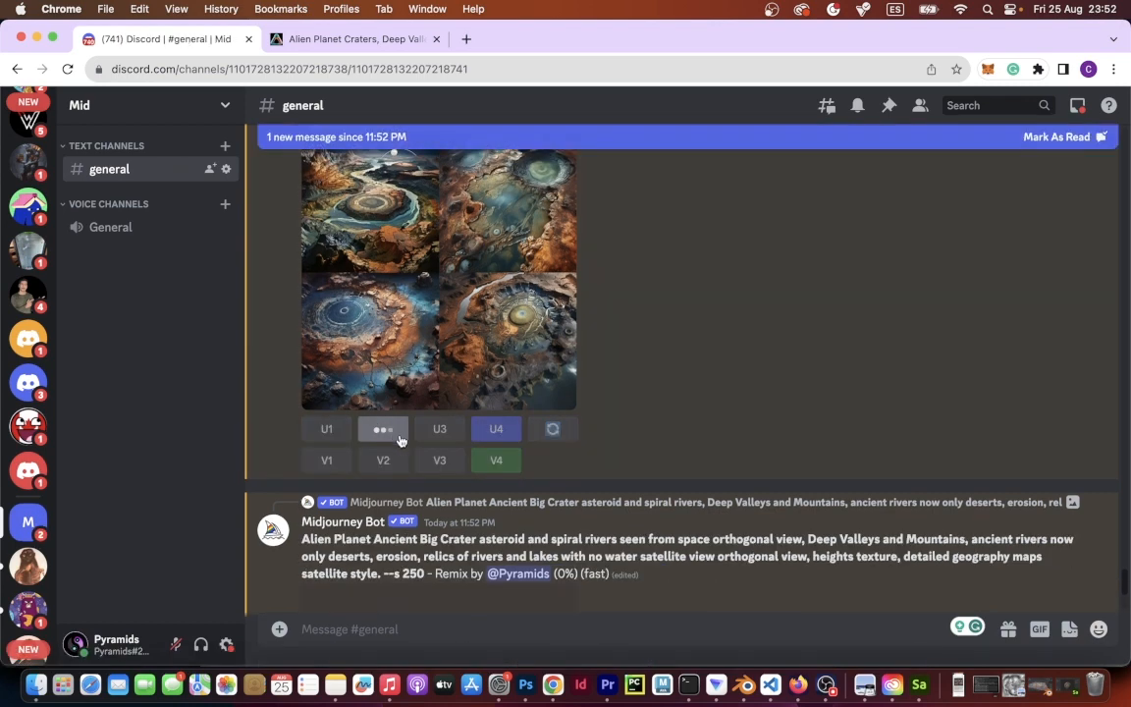
{"action": "left_click", "coordinate": [441, 432]}
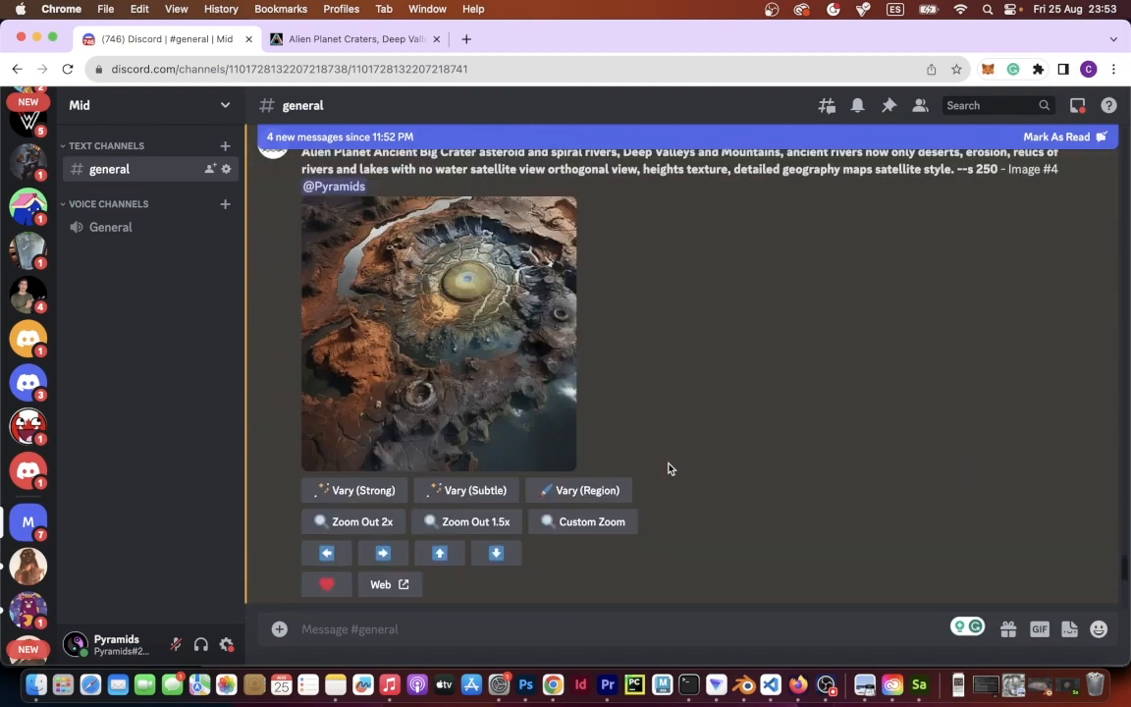
Enlarge the remixed "seen from space orthogonal view" grid to compare its four crater images
{"action": "scroll", "coordinate": [697, 509], "scroll_direction": "down", "scroll_amount": 10}
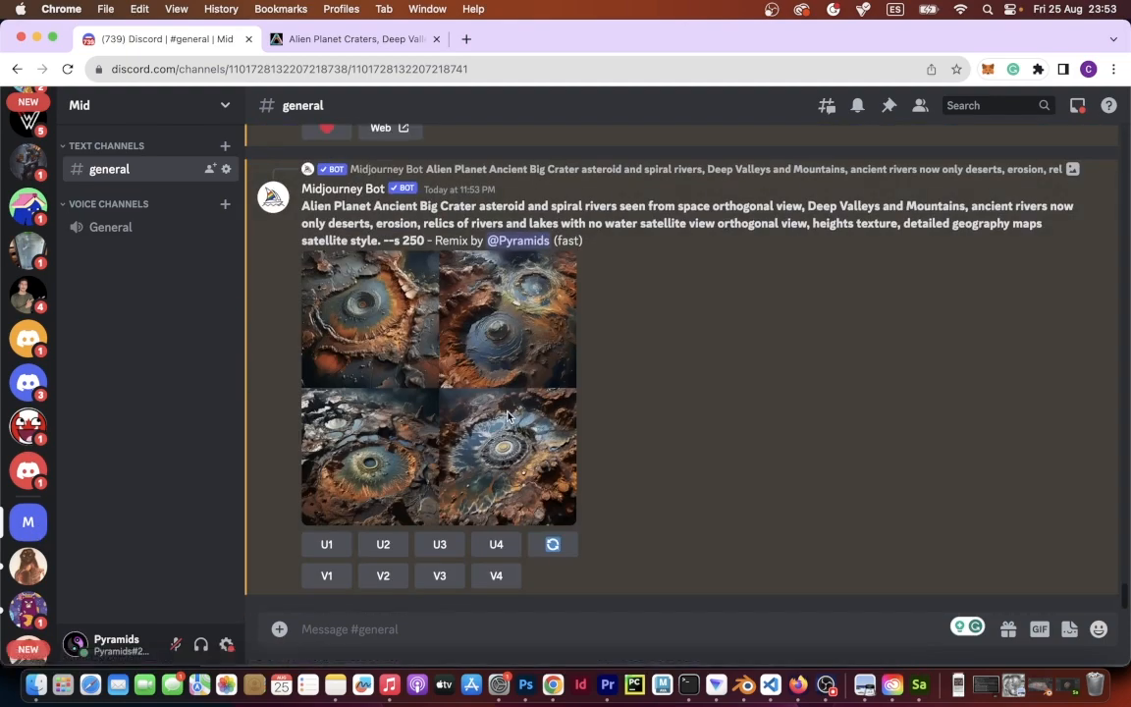
{"action": "left_click", "coordinate": [508, 417]}
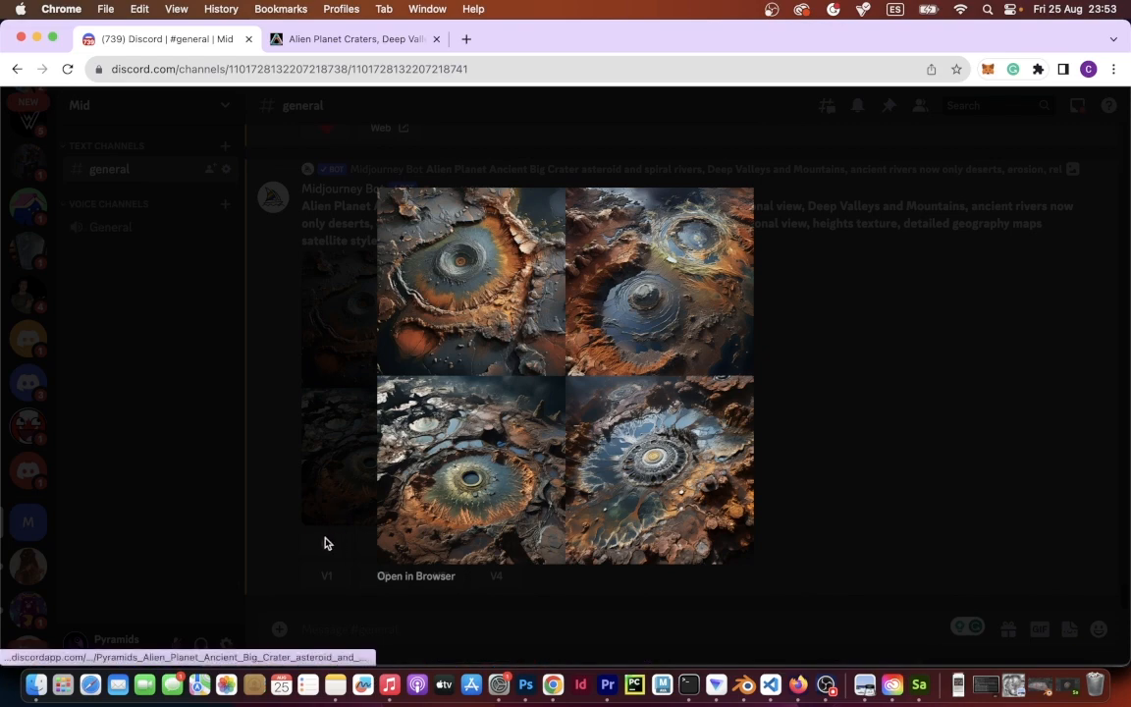
{"action": "left_click", "coordinate": [327, 562]}
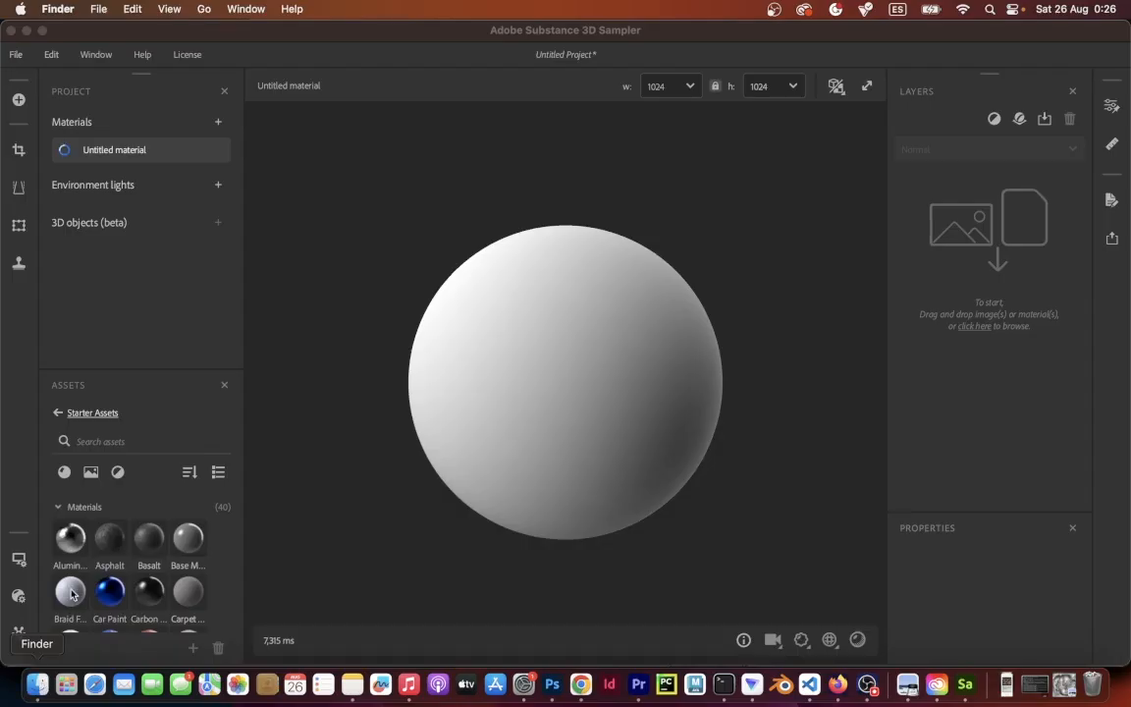
Import Best.png from the Ancient Craters Alien Planet folder into Substance 3D Sampler as Image to material (AI Powered) with a base material
{"action": "left_click", "coordinate": [36, 685]}
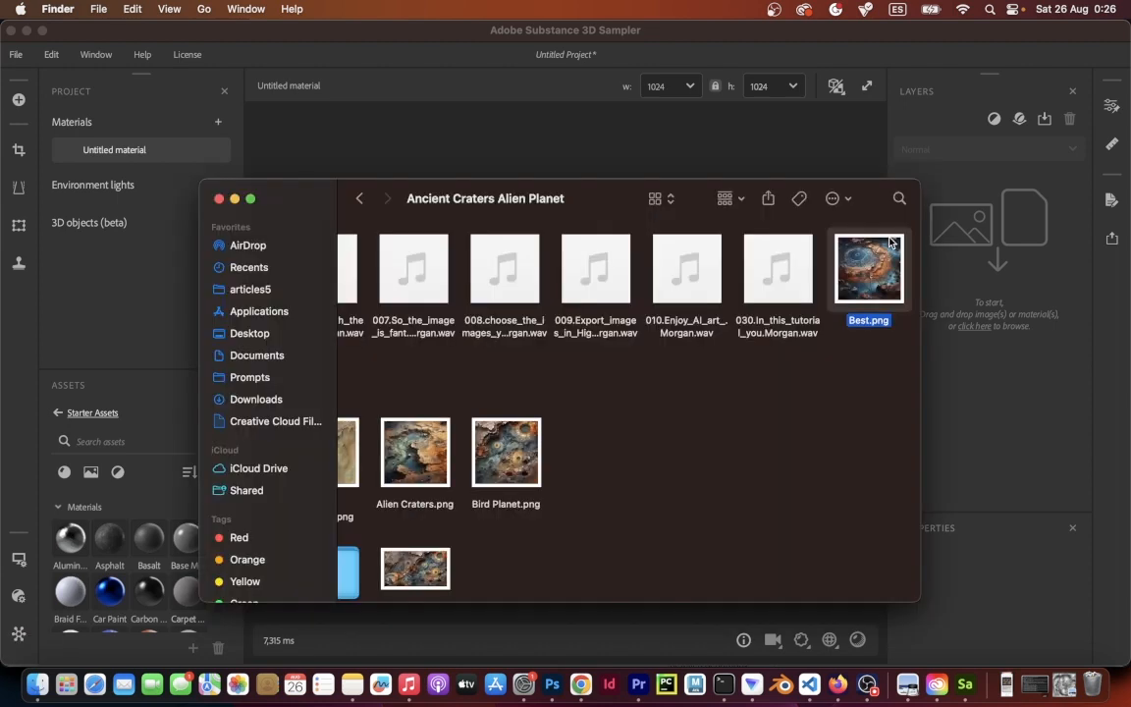
{"action": "left_click_drag", "start_coordinate": [891, 242], "coordinate": [692, 160]}
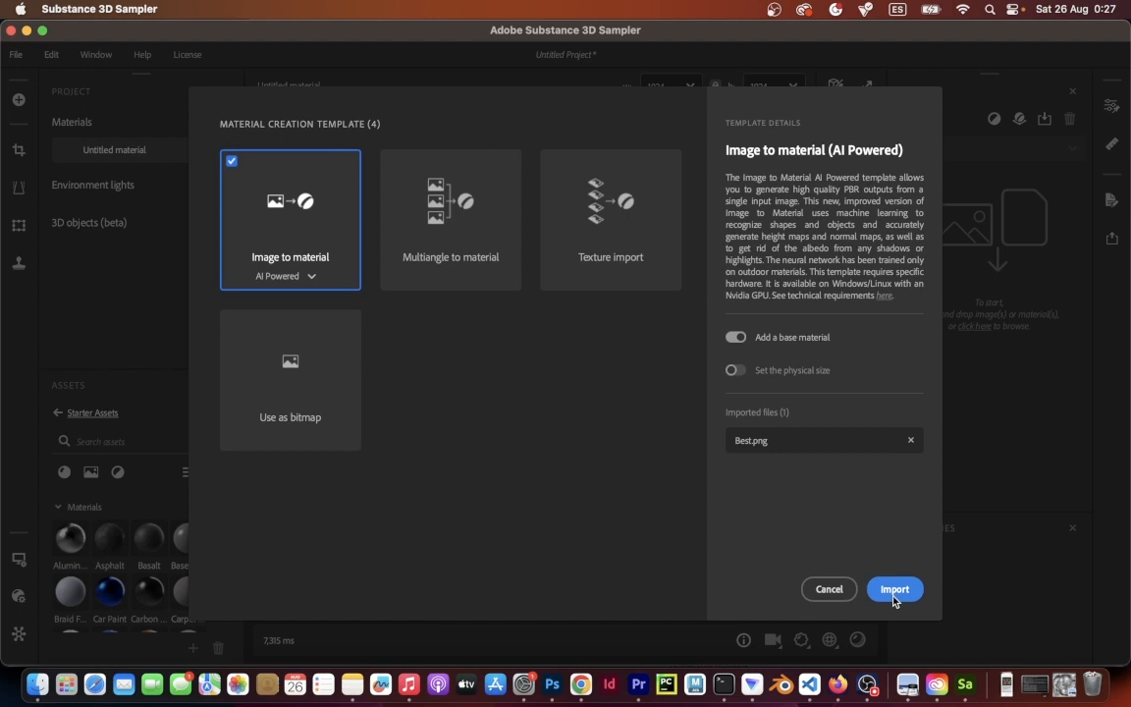
{"action": "left_click", "coordinate": [894, 595]}
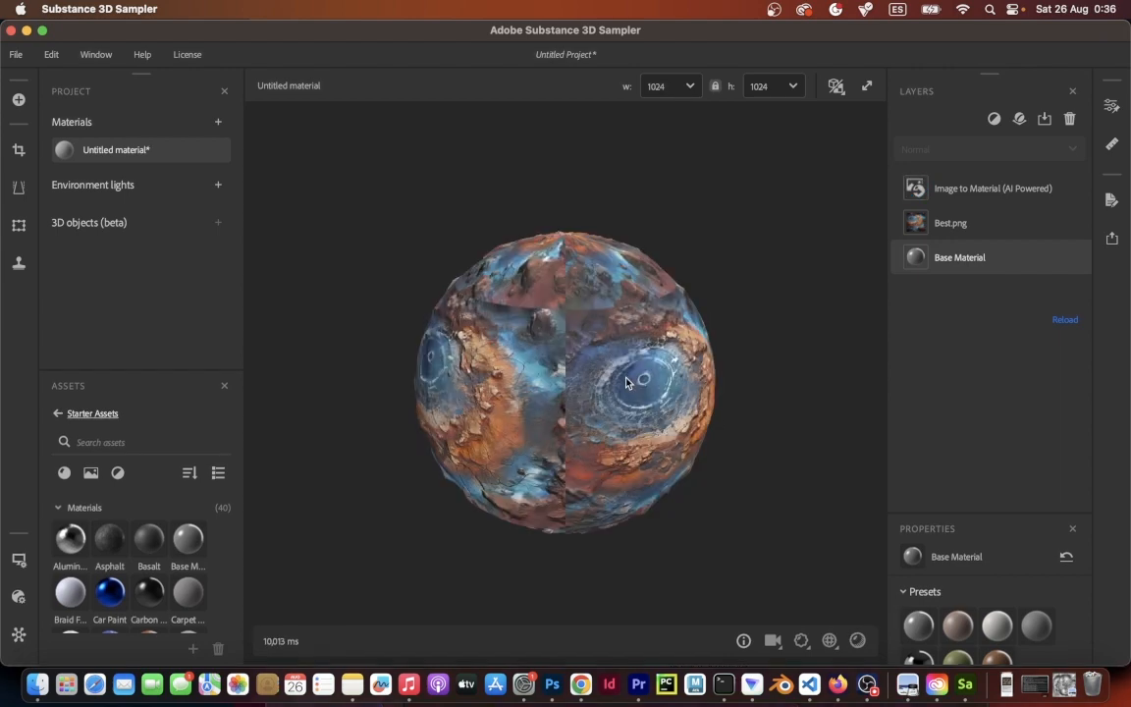
Examine the planet material's relief, crater and texture seams on the preview sphere from several angles and distances
{"action": "scroll", "coordinate": [626, 383], "scroll_direction": "down", "scroll_amount": 5}
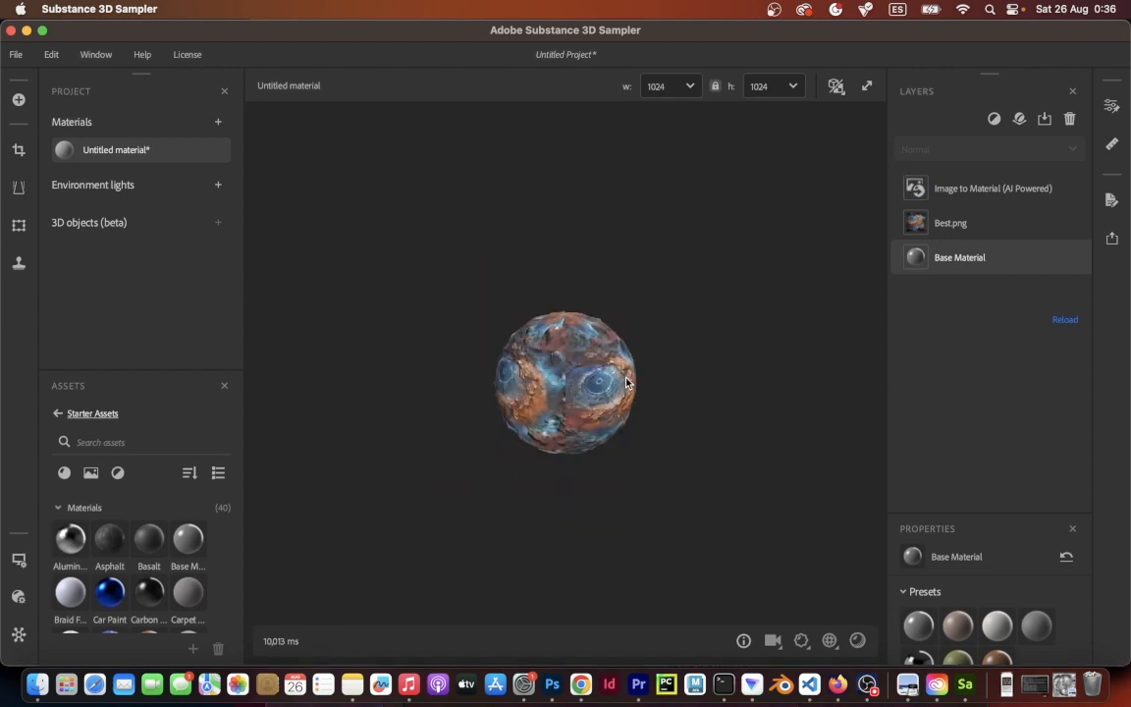
{"action": "scroll", "coordinate": [625, 383], "scroll_direction": "up", "scroll_amount": 10}
{"action": "scroll", "coordinate": [626, 383], "scroll_direction": "down", "scroll_amount": 5}
{"action": "left_click_drag", "start_coordinate": [626, 383], "coordinate": [726, 263]}
{"action": "scroll", "coordinate": [692, 298], "scroll_direction": "up", "scroll_amount": 5}
{"action": "scroll", "coordinate": [778, 289], "scroll_direction": "down", "scroll_amount": 3}
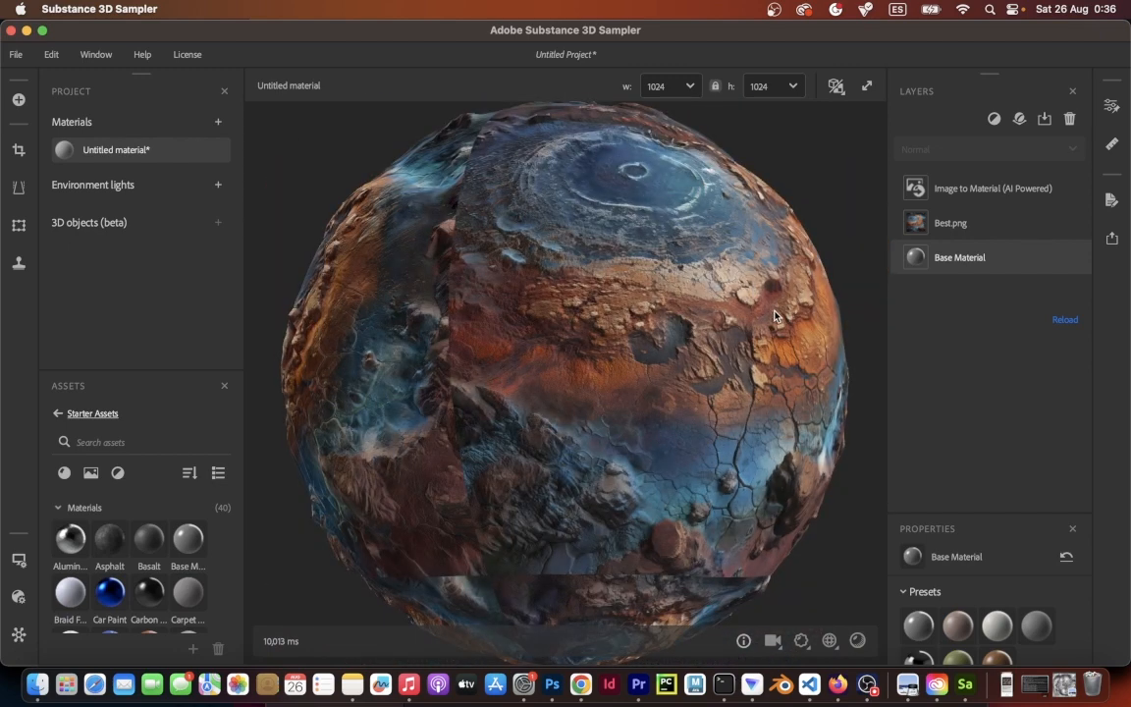
{"action": "left_click_drag", "start_coordinate": [774, 316], "coordinate": [864, 452]}
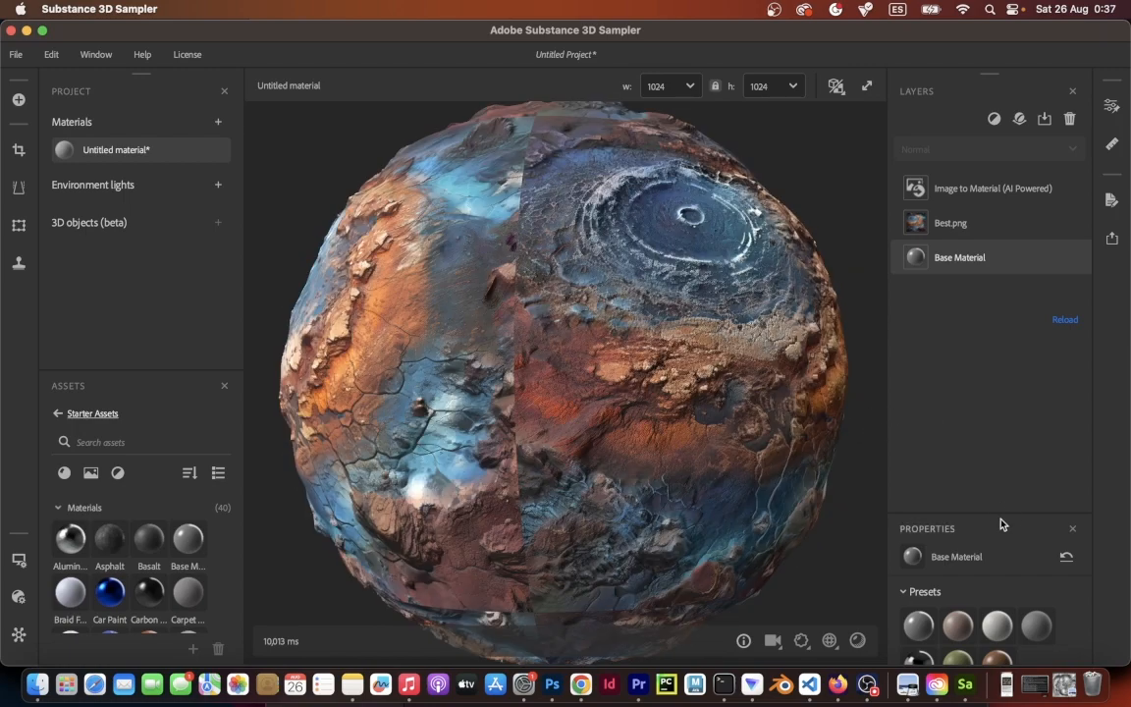
Enlarge the properties area and set the Base Material's Roughness to 0.75
{"action": "left_click_drag", "start_coordinate": [1001, 524], "coordinate": [1003, 366]}
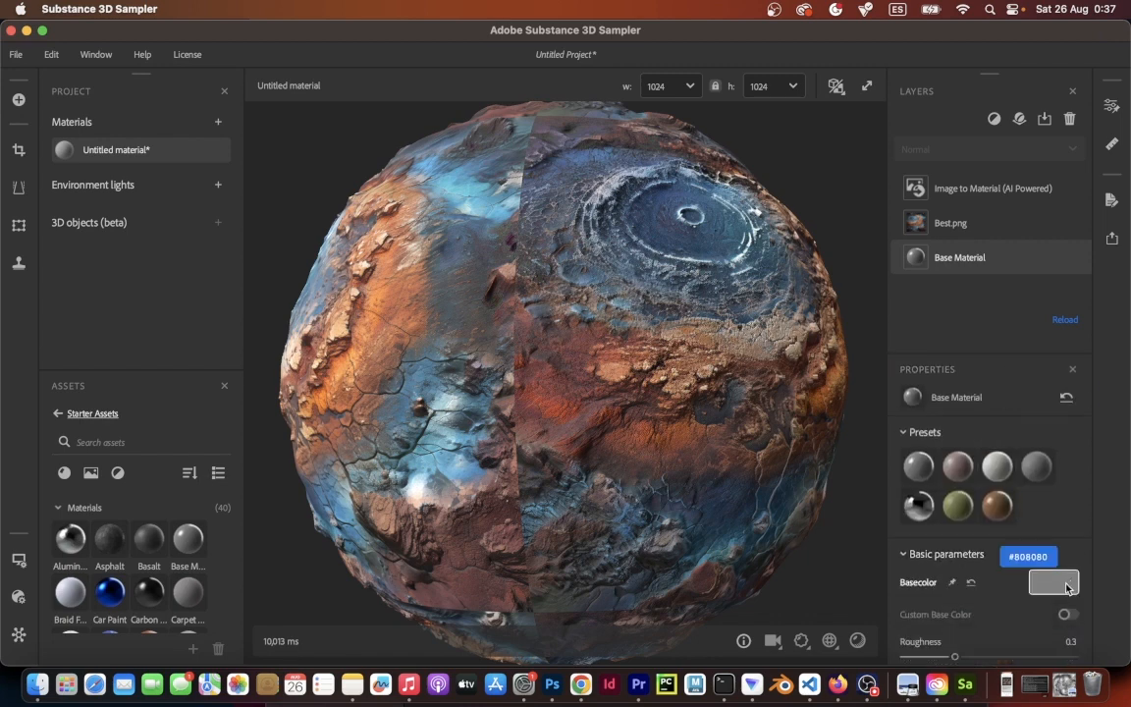
{"action": "scroll", "coordinate": [1065, 586], "scroll_direction": "down", "scroll_amount": 5}
{"action": "left_click", "coordinate": [1031, 513]}
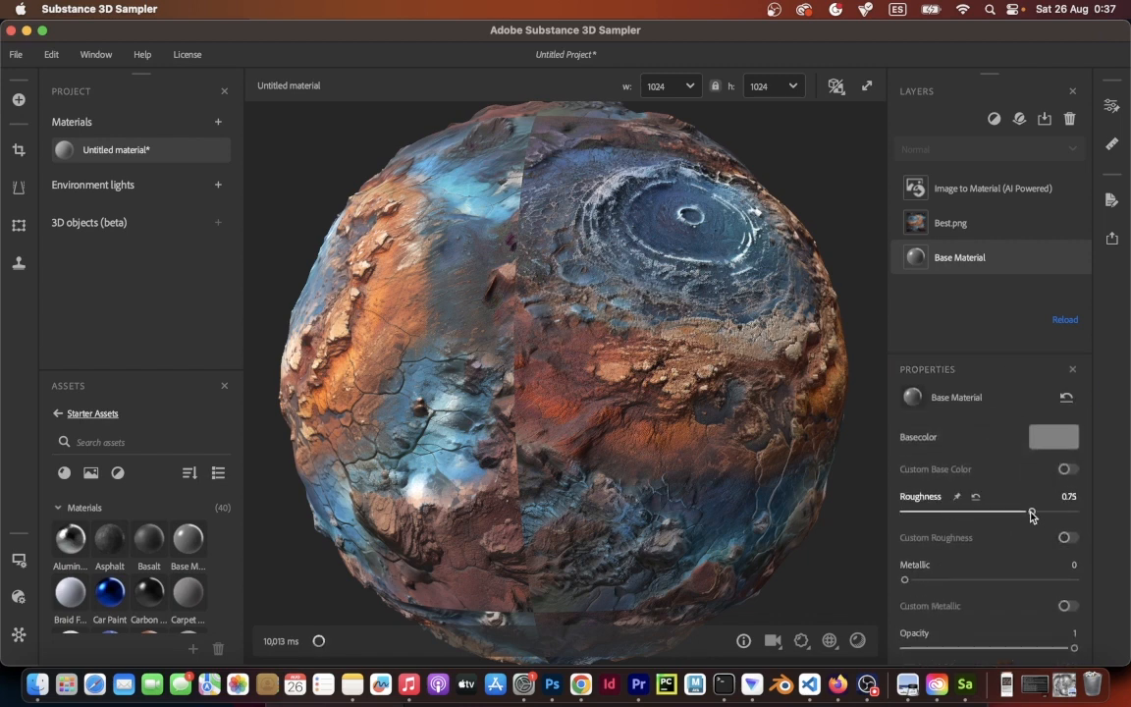
Set the Base Material's Height Position to 1, leaving Custom Height off after trying it
{"action": "scroll", "coordinate": [1035, 575], "scroll_direction": "down", "scroll_amount": 15}
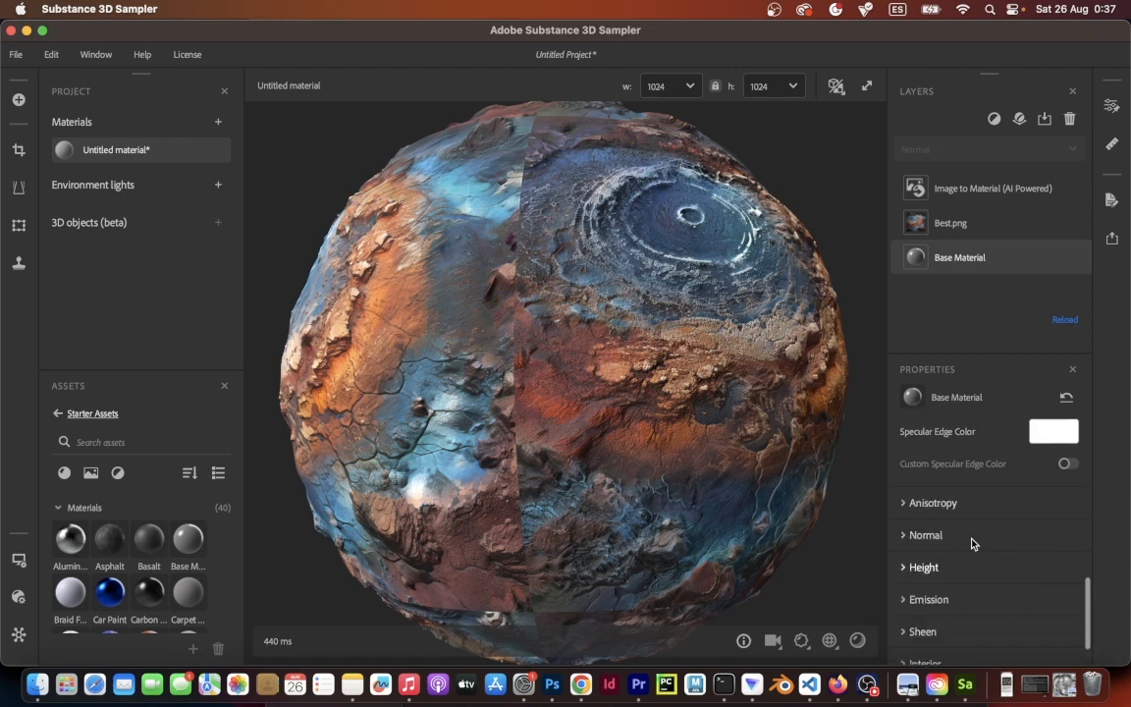
{"action": "left_click", "coordinate": [968, 535]}
{"action": "left_click", "coordinate": [984, 600]}
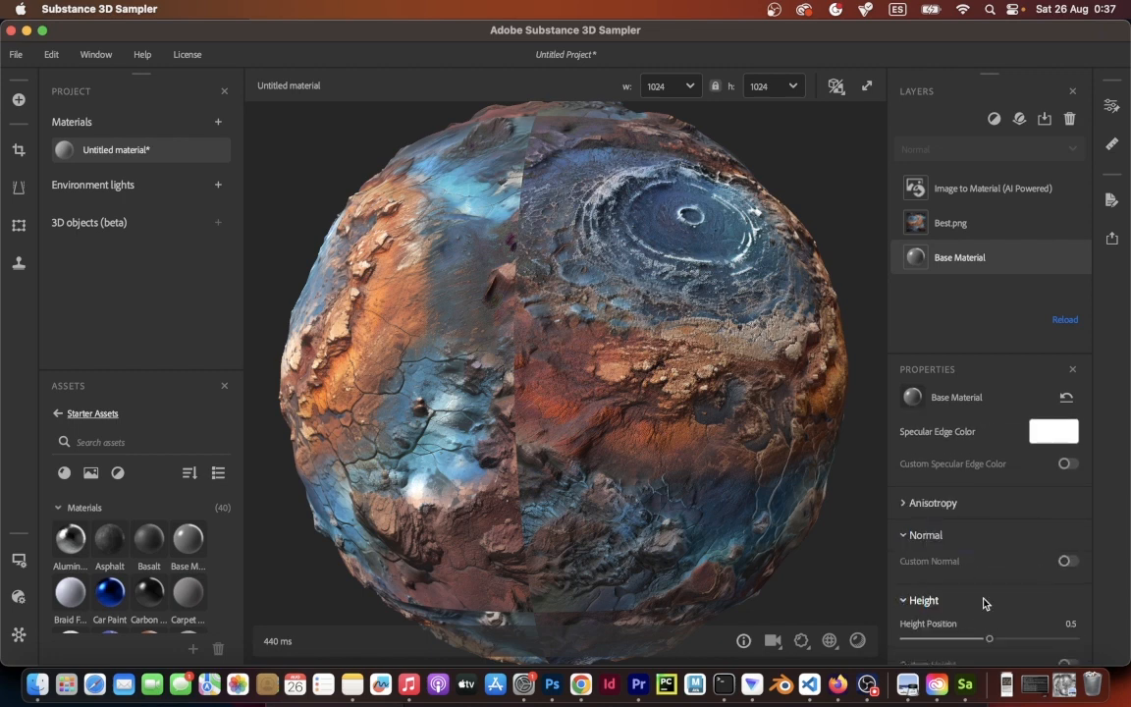
{"action": "scroll", "coordinate": [1015, 574], "scroll_direction": "down", "scroll_amount": 3}
{"action": "left_click_drag", "start_coordinate": [1056, 576], "coordinate": [1073, 576]}
{"action": "left_click", "coordinate": [1067, 601]}
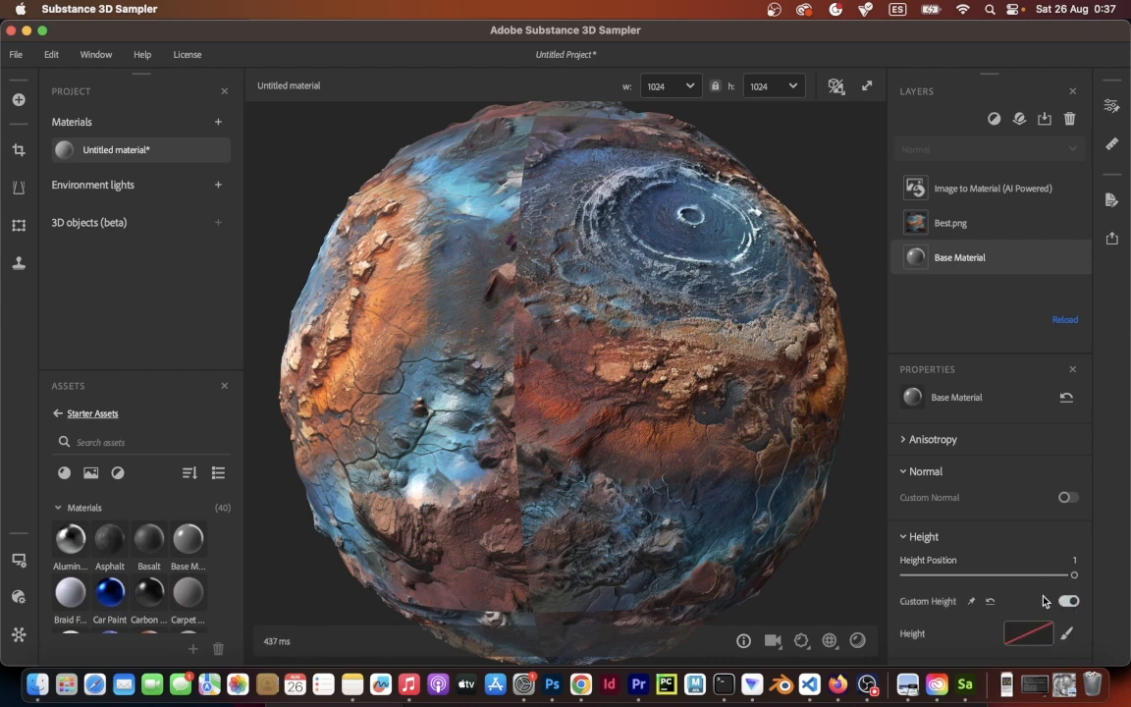
{"action": "left_click", "coordinate": [1069, 602]}
Set the Base Material's Emission Color to red, #D62323
{"action": "left_click", "coordinate": [1012, 552]}
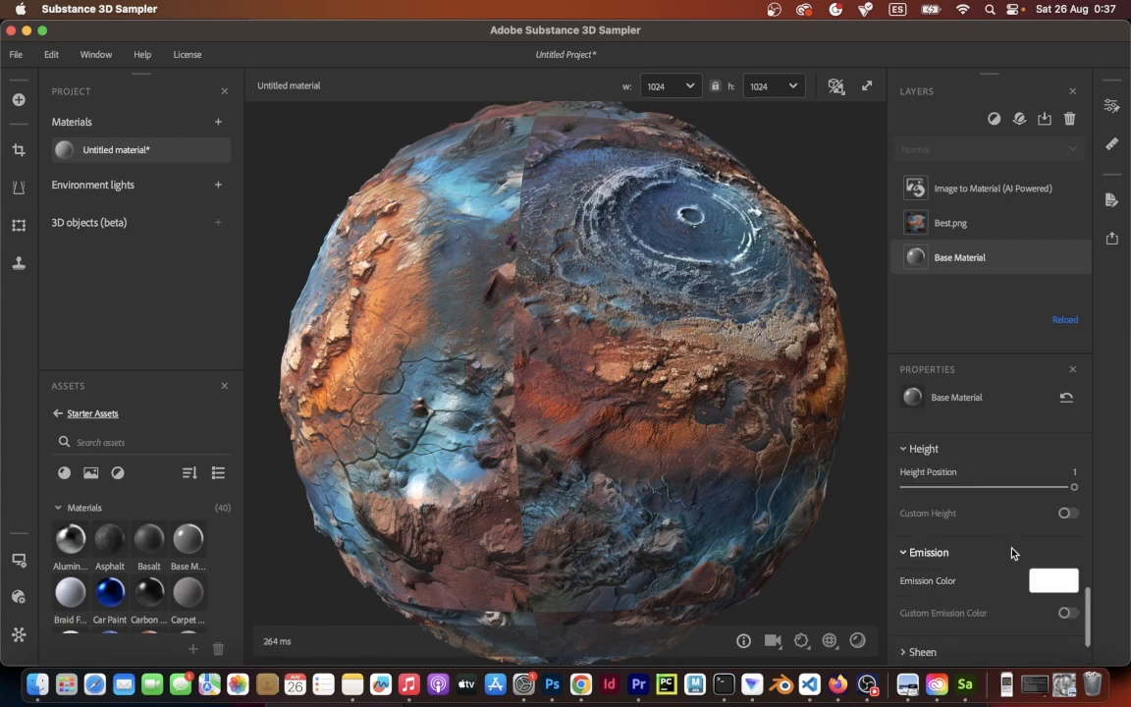
{"action": "scroll", "coordinate": [1026, 570], "scroll_direction": "down", "scroll_amount": 2}
{"action": "left_click", "coordinate": [1041, 514]}
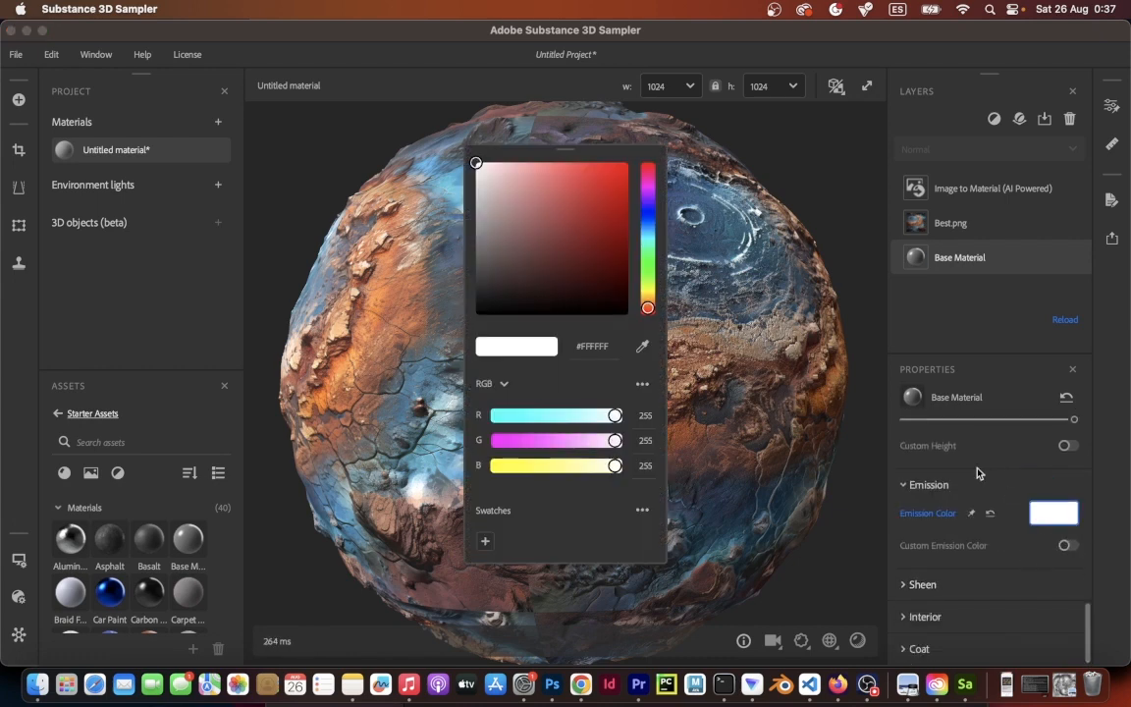
{"action": "left_click", "coordinate": [603, 186]}
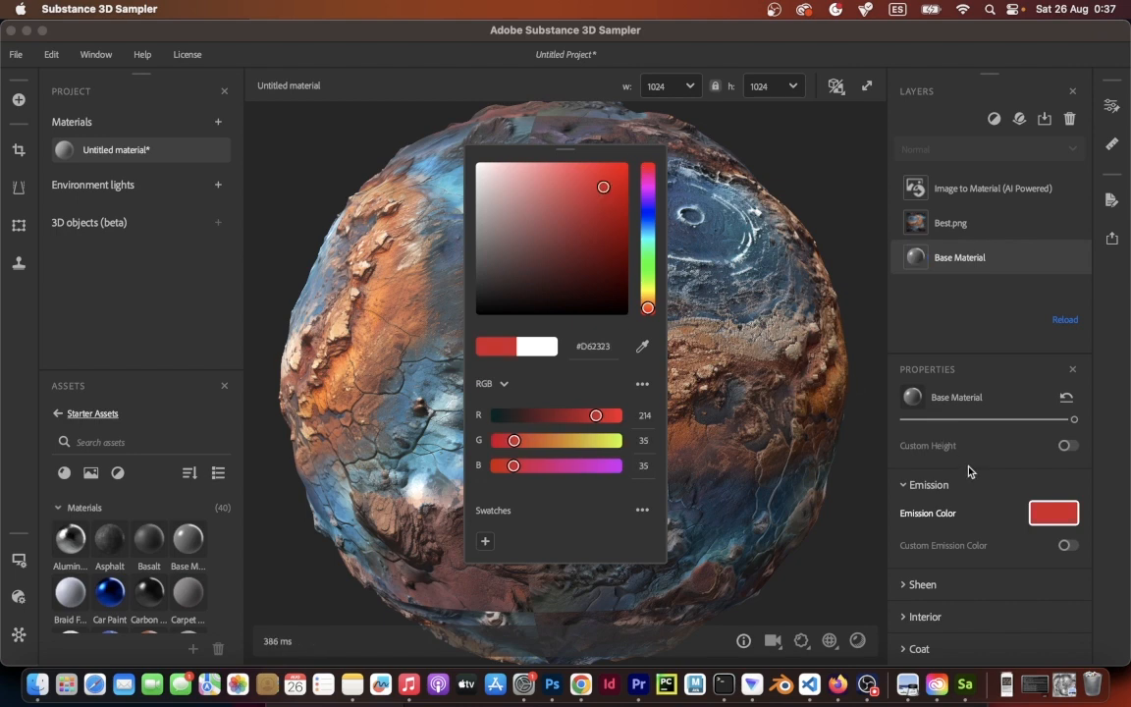
{"action": "left_click", "coordinate": [967, 469]}
Set the Base Material's Sheen Opacity to 0.5
{"action": "left_click", "coordinate": [915, 585]}
{"action": "scroll", "coordinate": [946, 583], "scroll_direction": "down", "scroll_amount": 2}
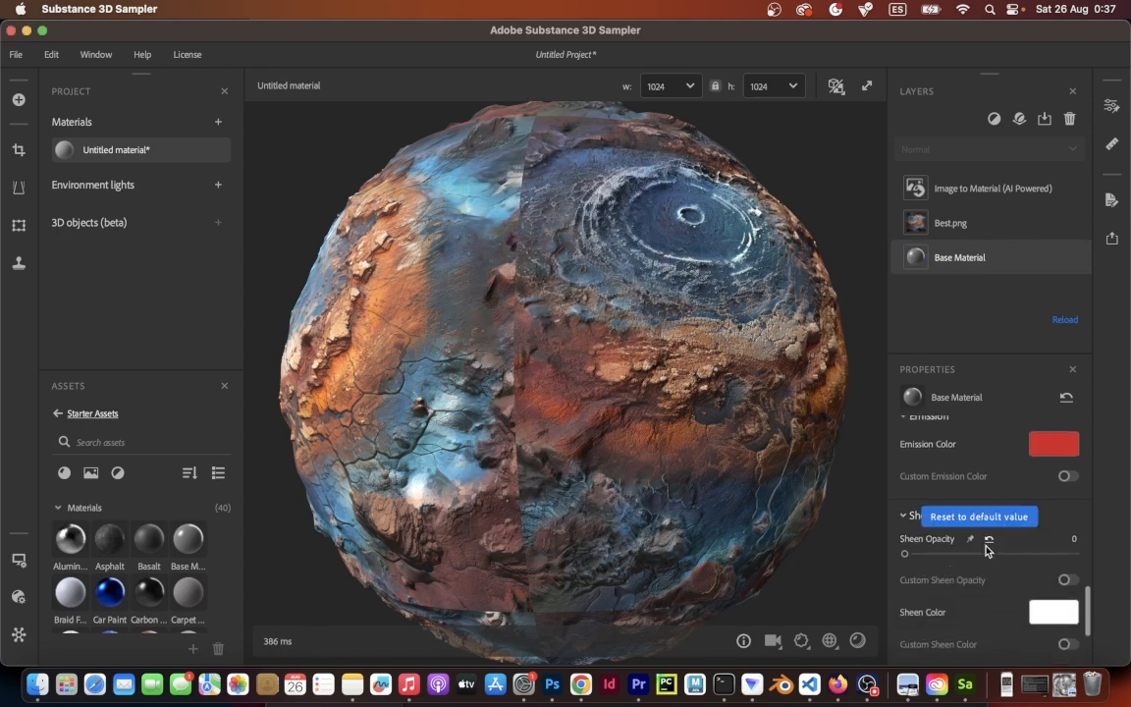
{"action": "left_click", "coordinate": [990, 555]}
{"action": "scroll", "coordinate": [1024, 582], "scroll_direction": "down", "scroll_amount": 2}
{"action": "scroll", "coordinate": [1024, 582], "scroll_direction": "down", "scroll_amount": 2}
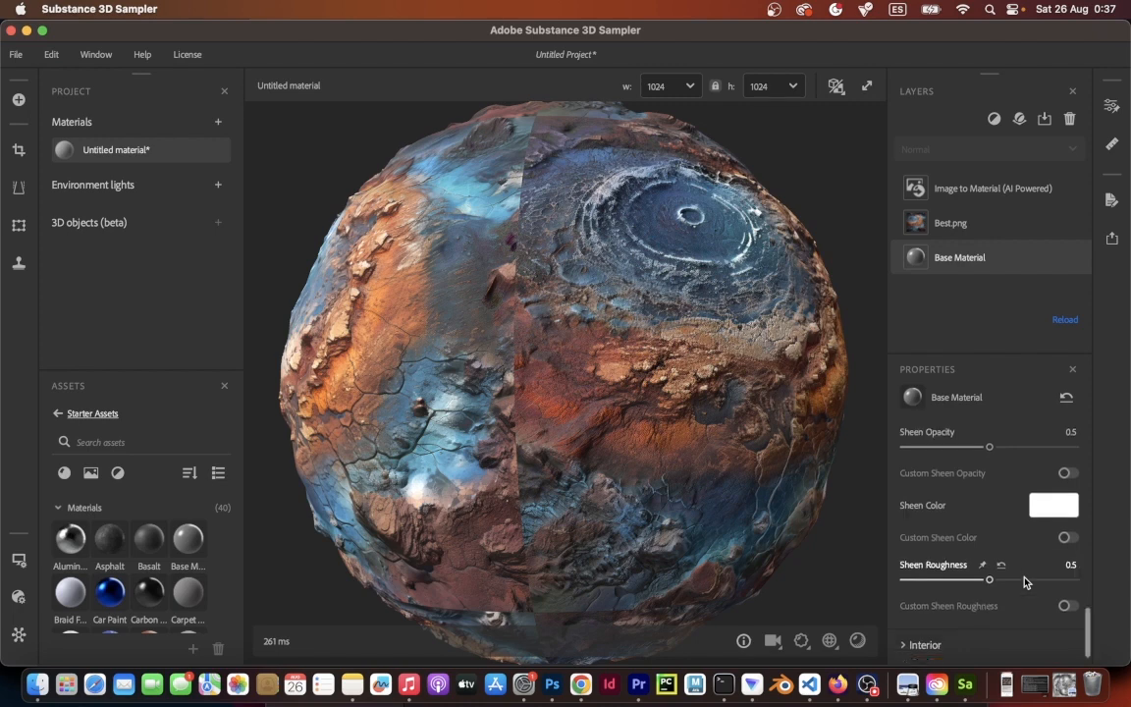
Set the Base Material's Translucency to 0.79 and its Coat Roughness to 0.66
{"action": "left_click", "coordinate": [923, 616]}
{"action": "scroll", "coordinate": [977, 599], "scroll_direction": "down", "scroll_amount": 4}
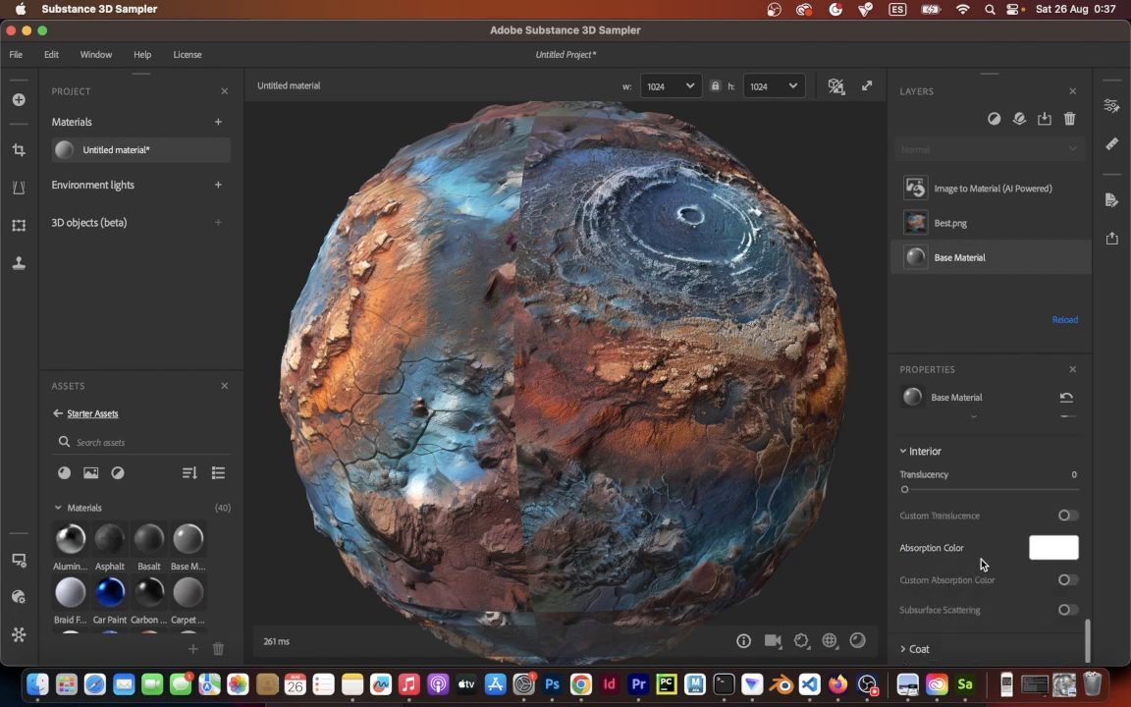
{"action": "left_click", "coordinate": [990, 489]}
{"action": "left_click", "coordinate": [1038, 488]}
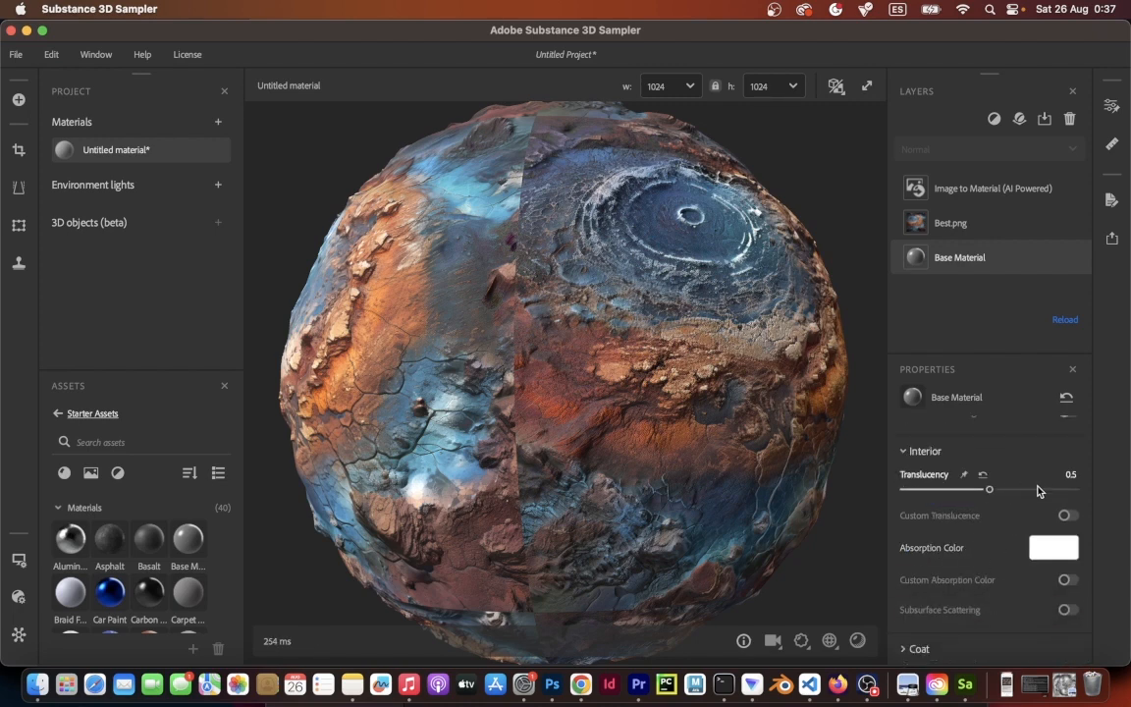
{"action": "left_click", "coordinate": [923, 648]}
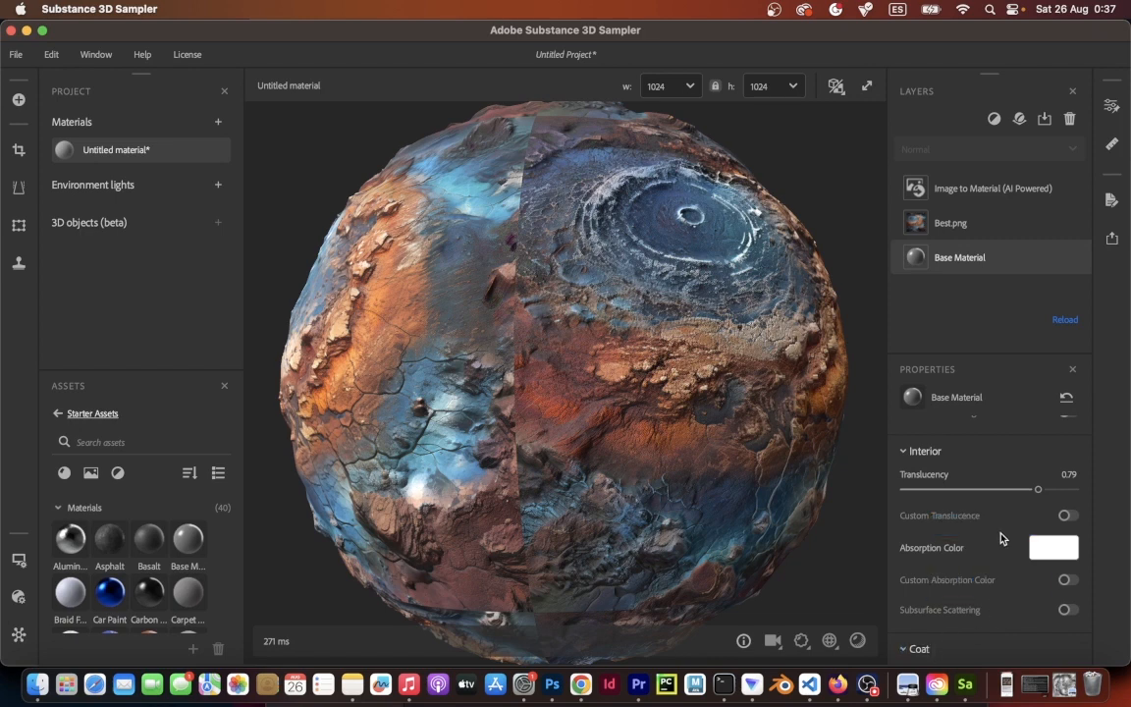
{"action": "left_click", "coordinate": [1016, 599]}
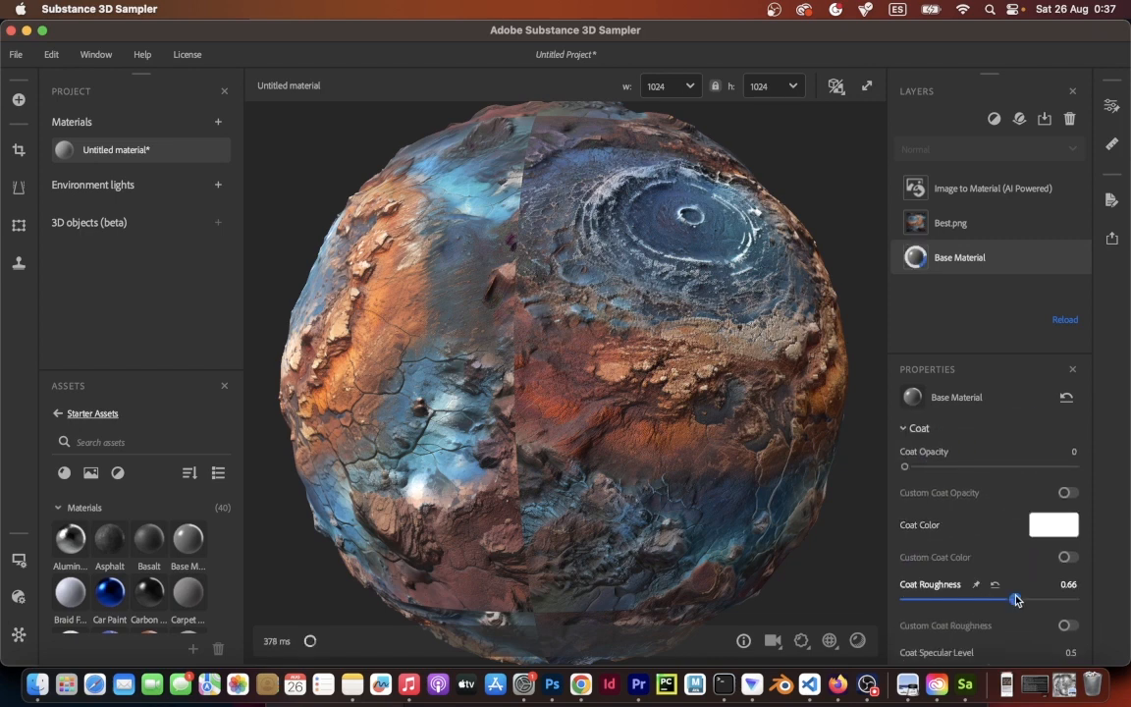
Prepare the material's PNG export at 1024 × 1024 and choose folder 3 as the save location
{"action": "left_click", "coordinate": [16, 54]}
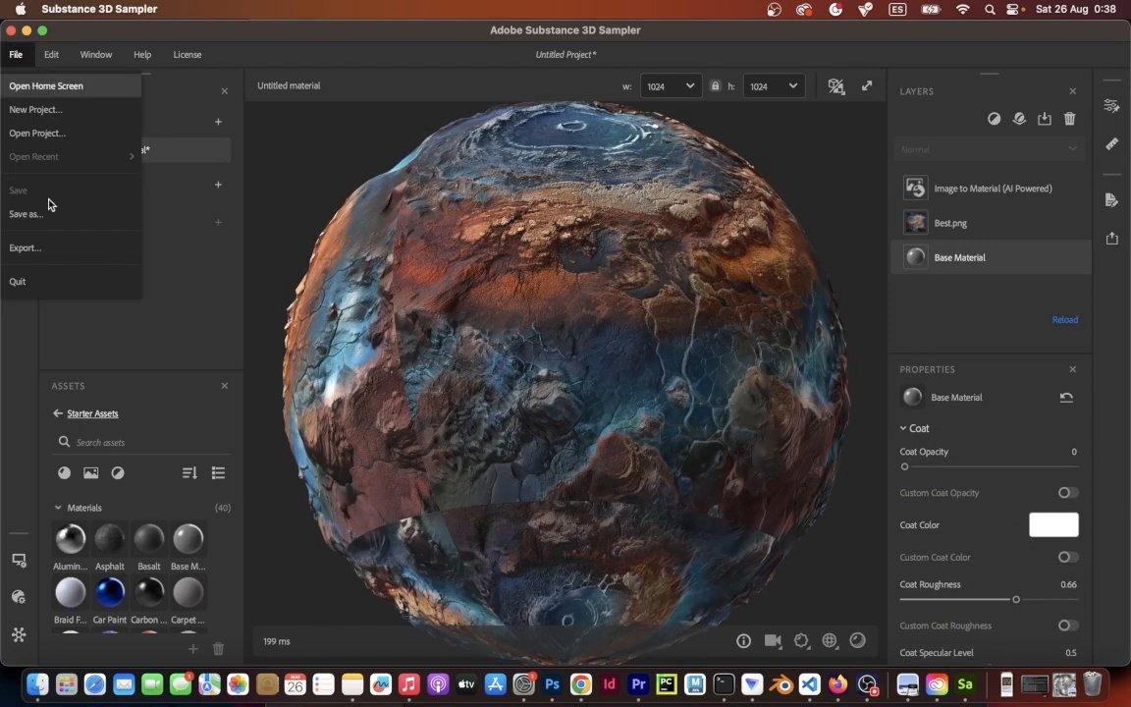
{"action": "left_click", "coordinate": [76, 244]}
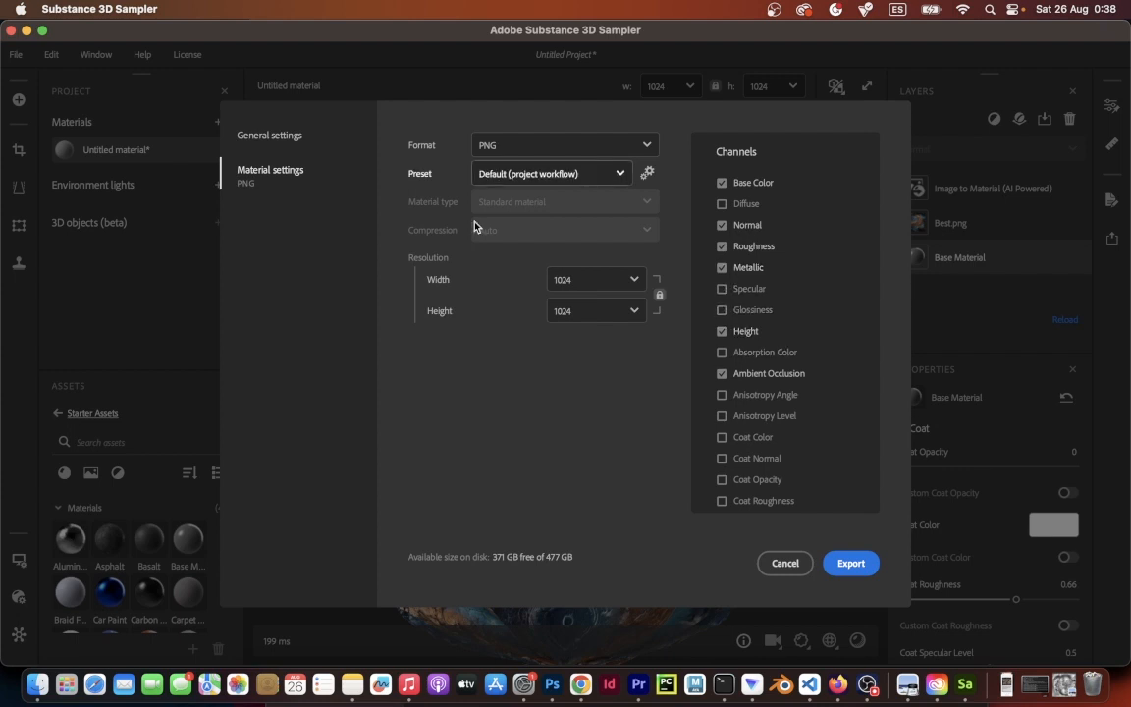
{"action": "left_click", "coordinate": [273, 140]}
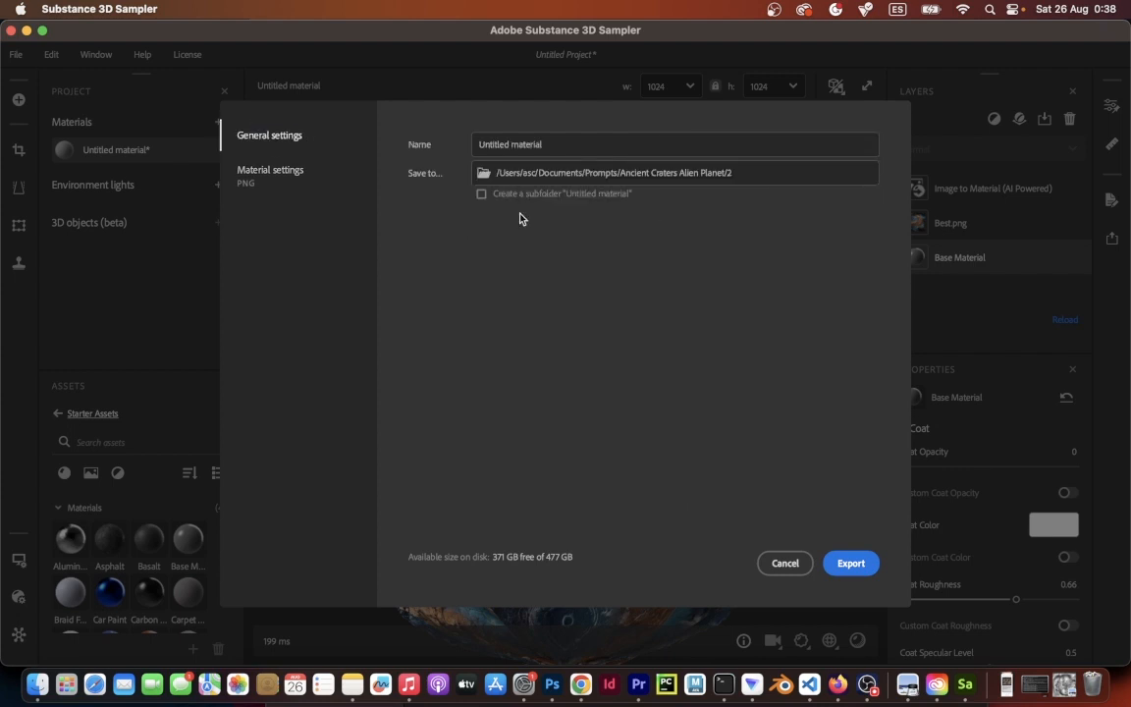
{"action": "left_click", "coordinate": [482, 174]}
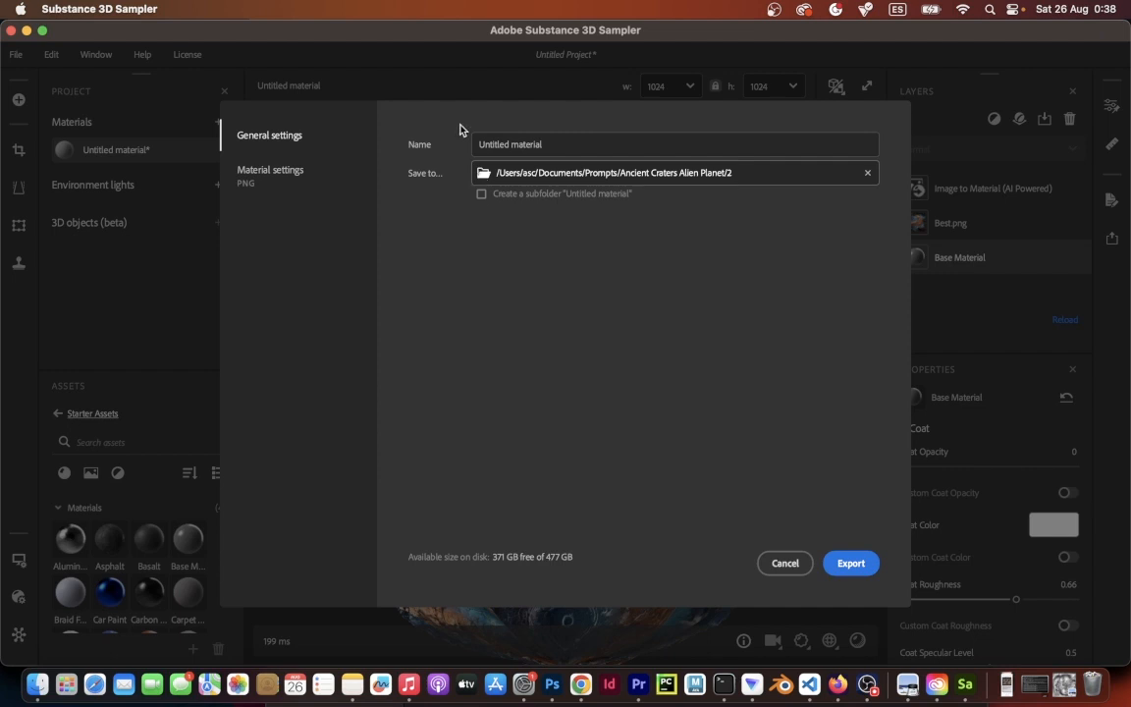
{"action": "left_click", "coordinate": [834, 495]}
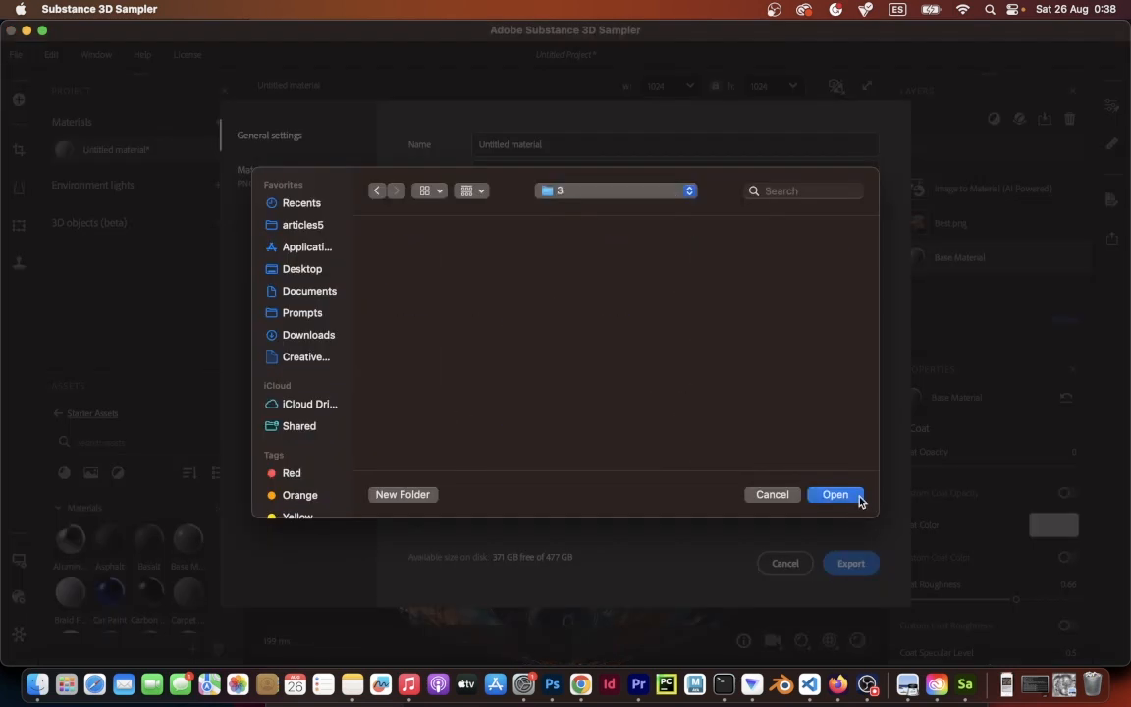
{"action": "left_click", "coordinate": [835, 495]}
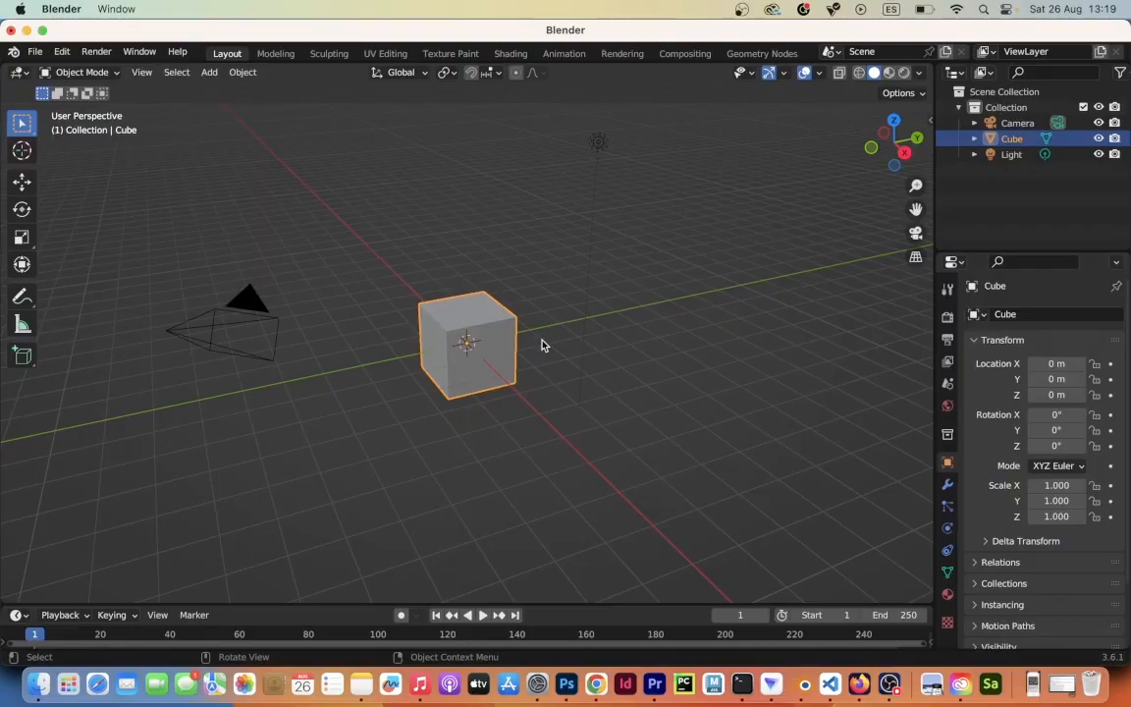
Switch to Blender, delete the default cube and add a plane mesh at the origin
{"action": "right_click", "coordinate": [469, 344]}
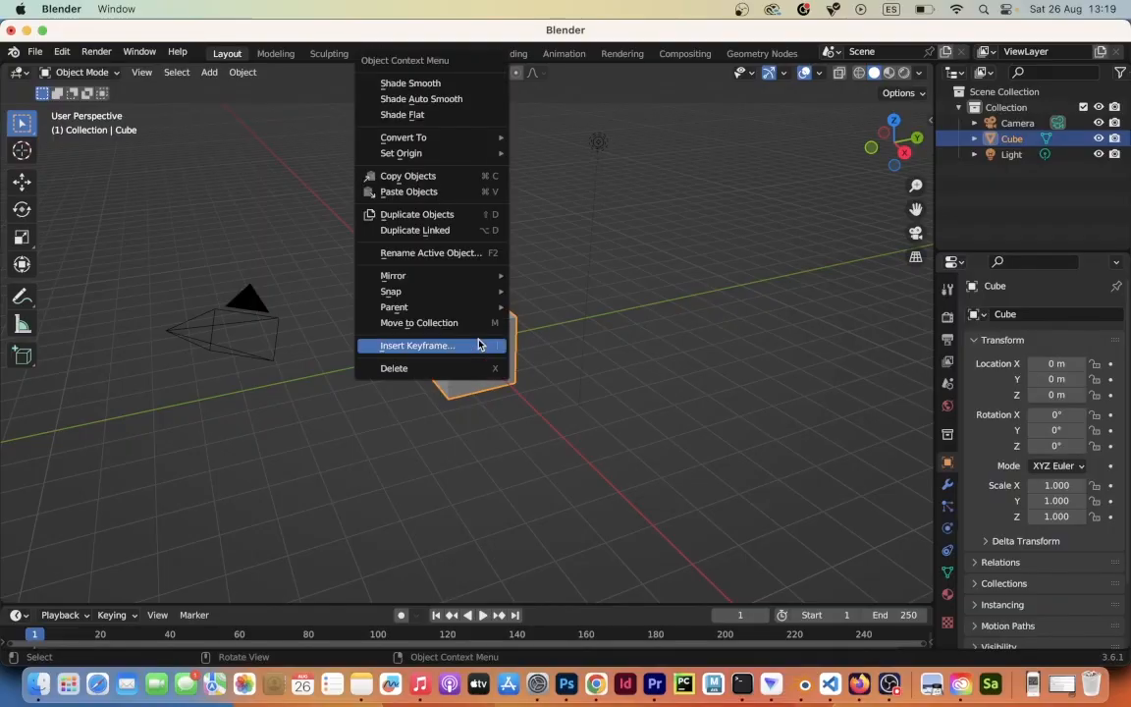
{"action": "left_click", "coordinate": [462, 370]}
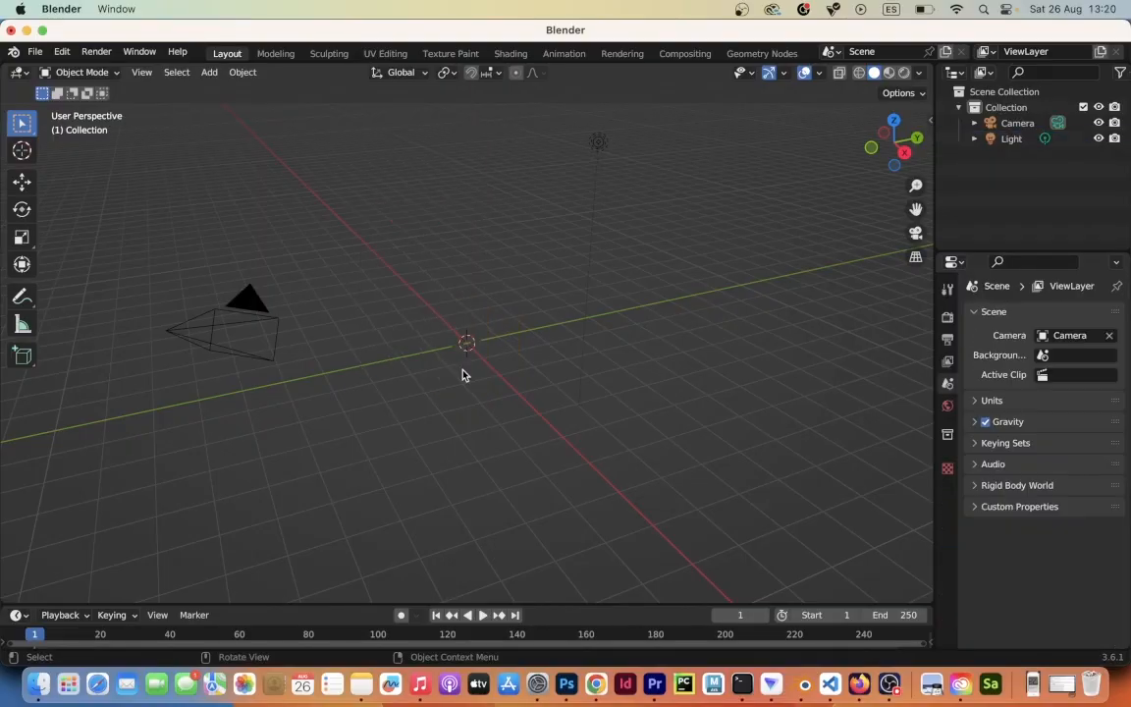
{"action": "left_click", "coordinate": [209, 72]}
{"action": "mouse_move", "coordinate": [225, 93]}
{"action": "left_click", "coordinate": [401, 94]}
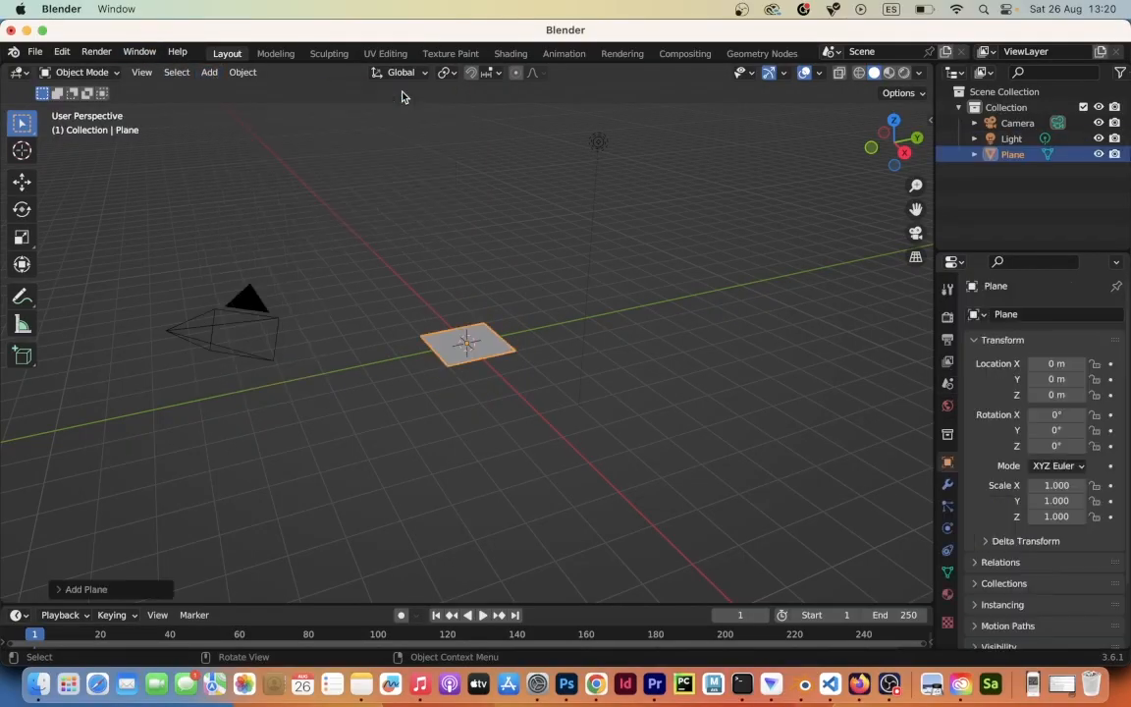
Scale the plane to 100 on the X, Y and Z axes
{"action": "left_click", "coordinate": [1068, 487]}
{"action": "type", "text": "100"}
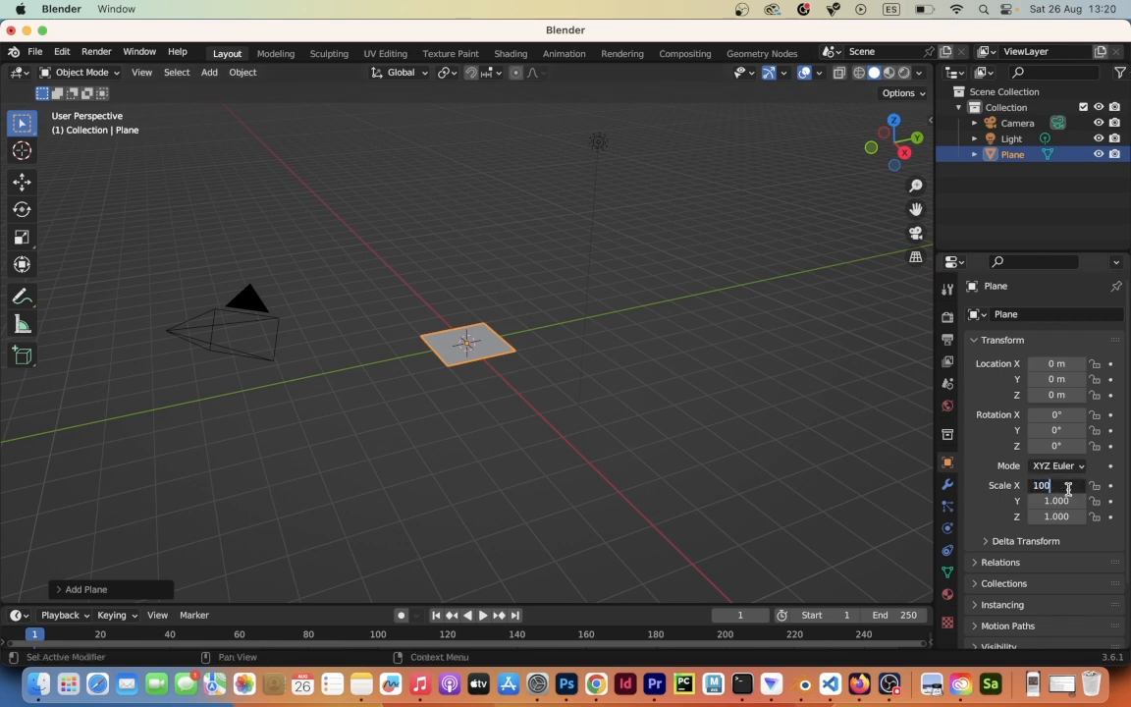
{"action": "left_click", "coordinate": [1054, 500]}
{"action": "type", "text": "100"}
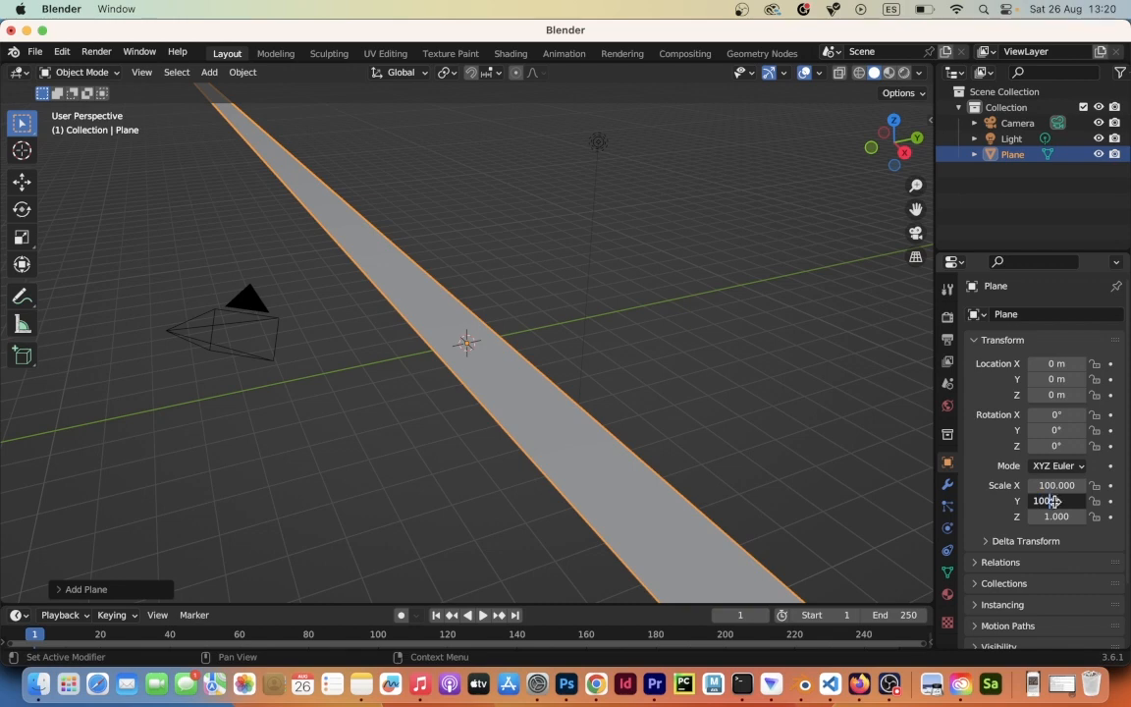
{"action": "key", "text": "Return"}
{"action": "left_click", "coordinate": [1053, 517]}
{"action": "type", "text": "100"}
{"action": "key", "text": "Return"}
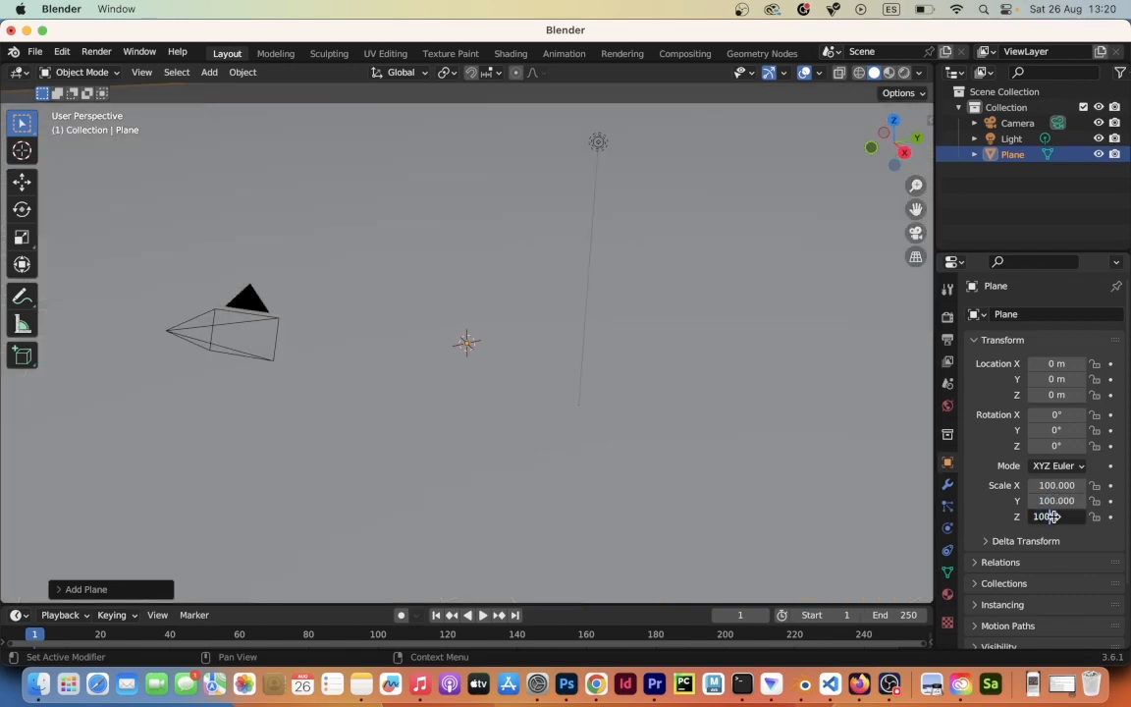
{"action": "scroll", "coordinate": [736, 412], "scroll_direction": "down", "scroll_amount": 10}
{"action": "scroll", "coordinate": [737, 414], "scroll_direction": "down", "scroll_amount": 5}
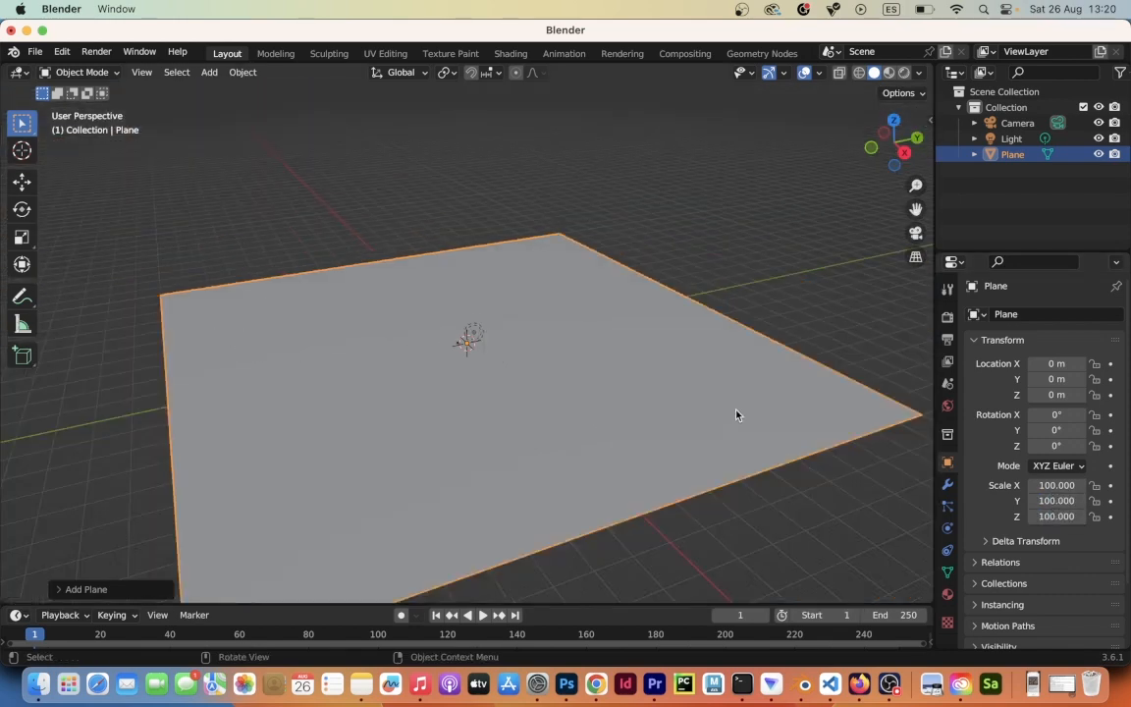
Subdivide the plane's mesh in Edit Mode with 100 cuts
{"action": "left_click", "coordinate": [82, 71]}
{"action": "left_click", "coordinate": [100, 108]}
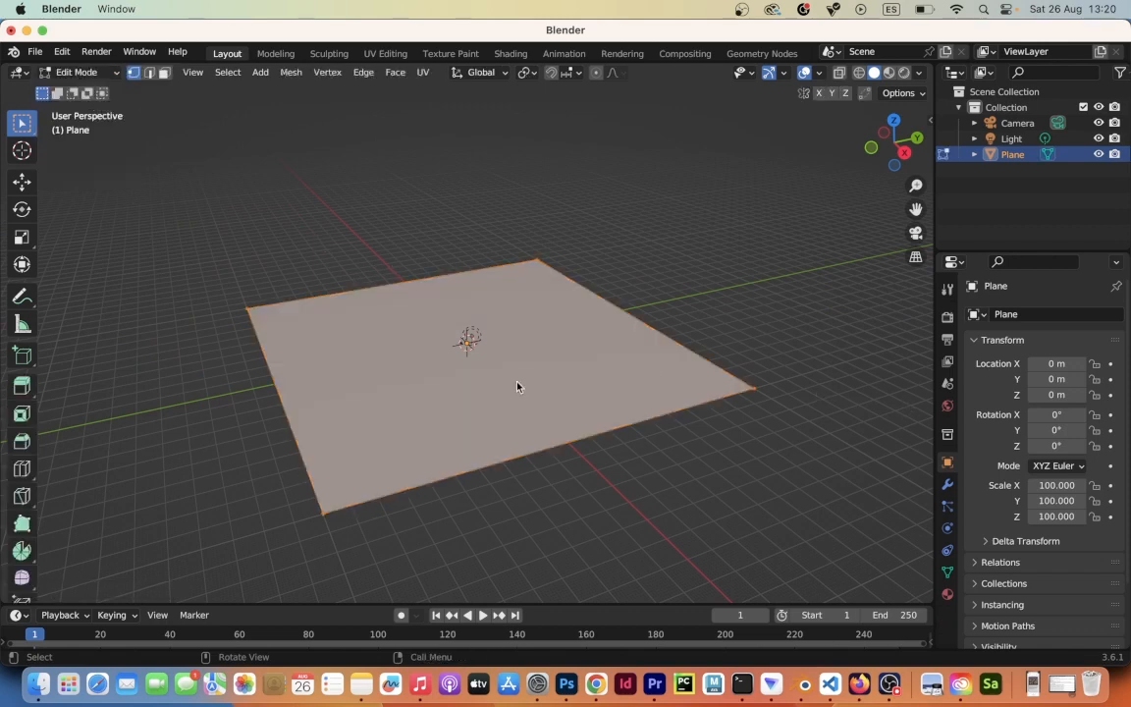
{"action": "right_click", "coordinate": [513, 319]}
{"action": "left_click", "coordinate": [513, 316]}
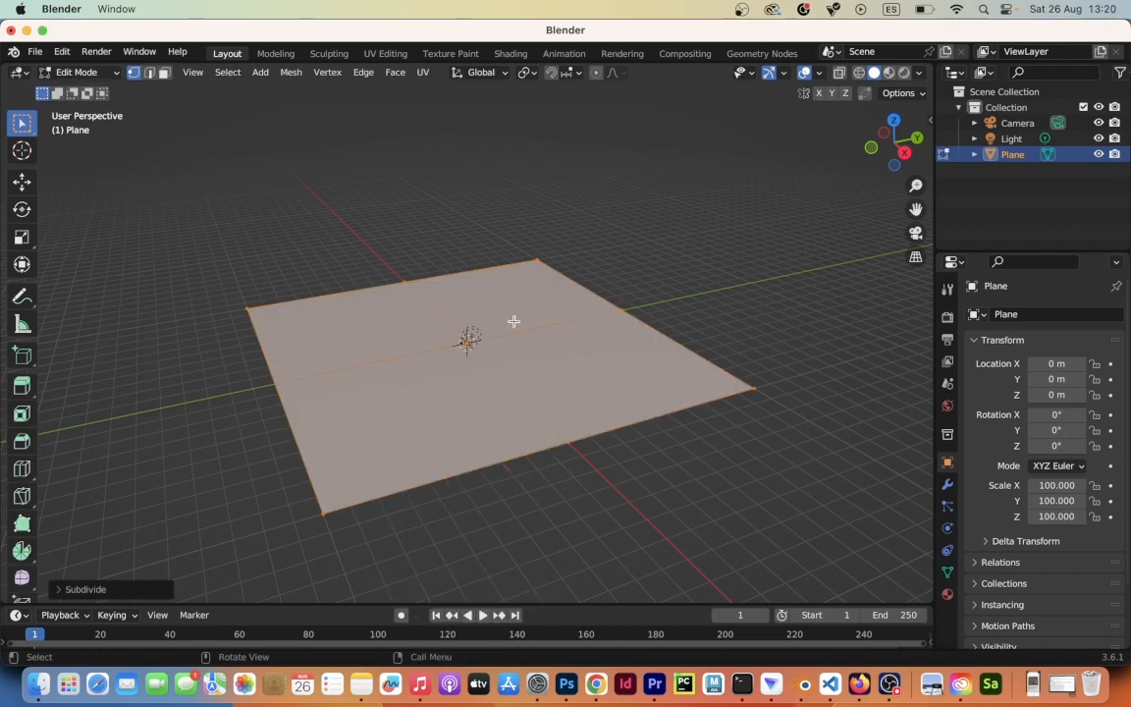
{"action": "left_click", "coordinate": [88, 588]}
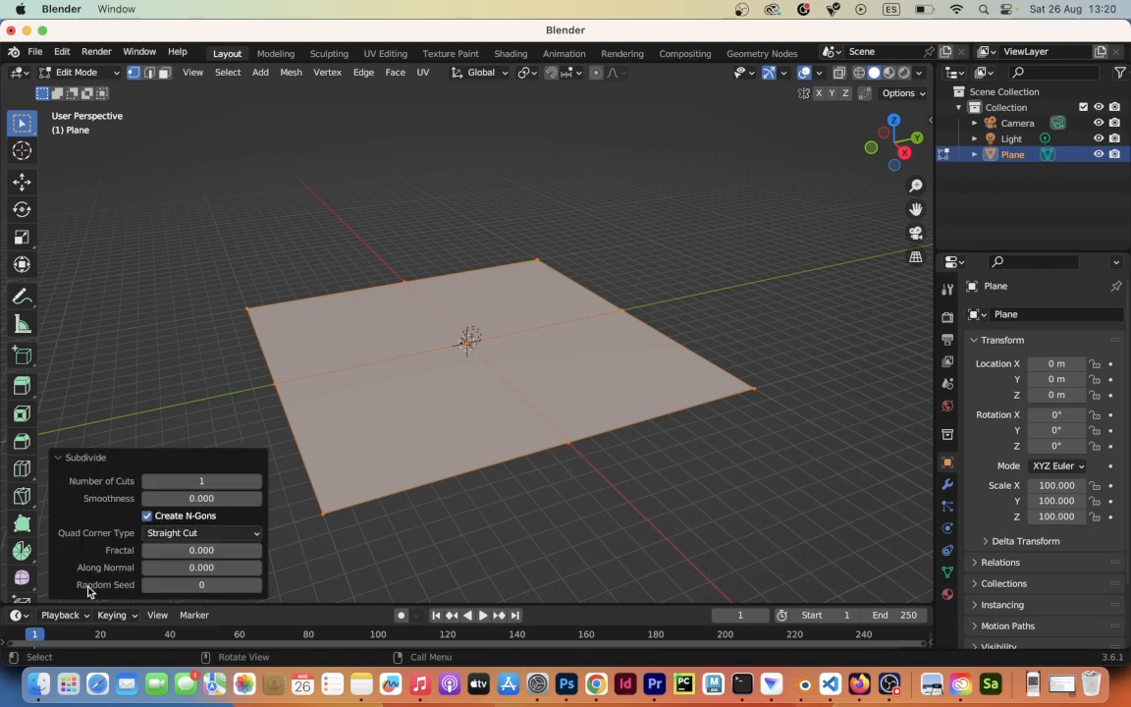
{"action": "left_click", "coordinate": [233, 481]}
{"action": "type", "text": "1000"}
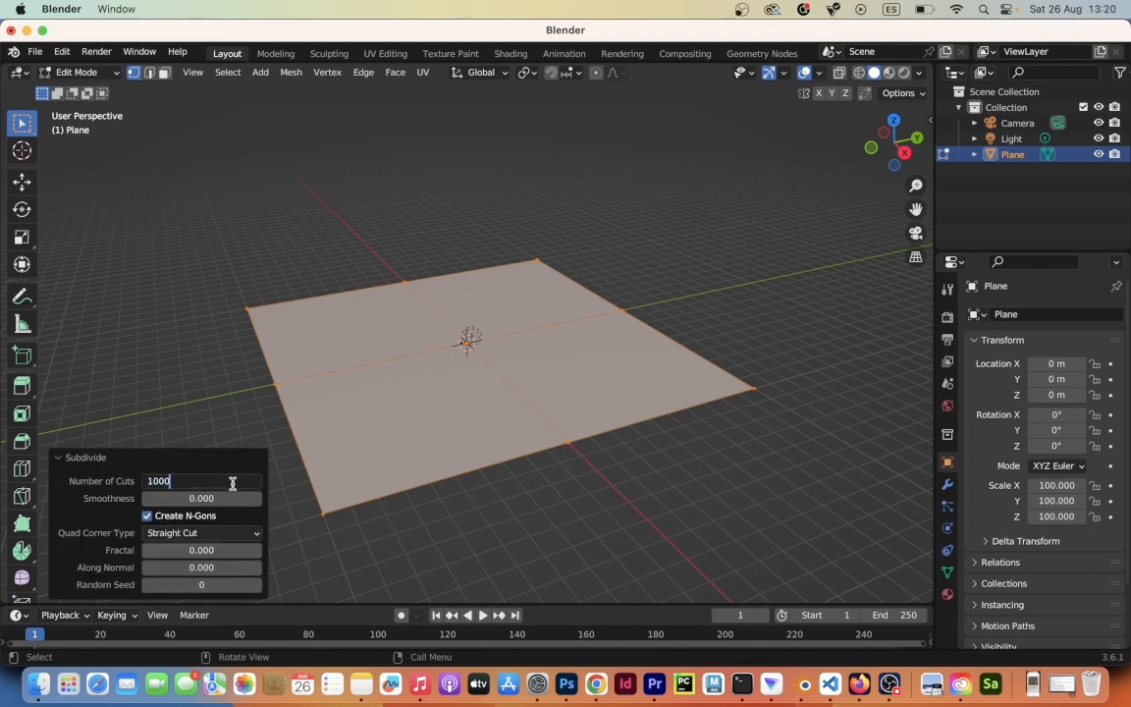
{"action": "key", "text": "Return"}
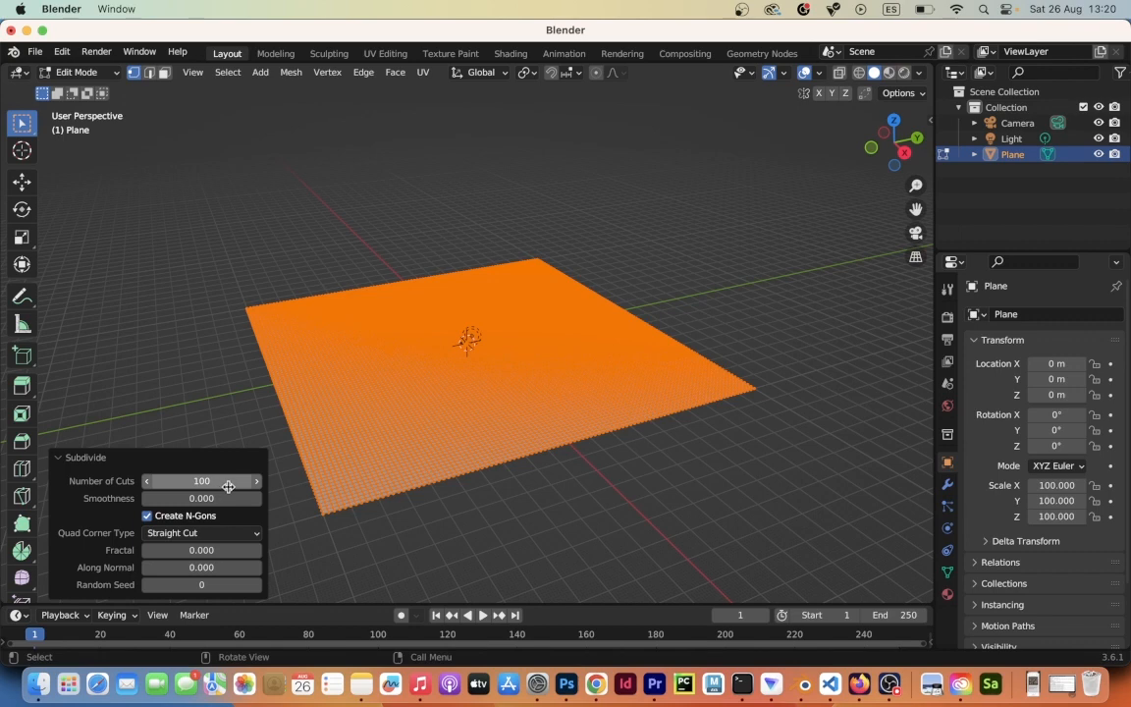
Subdivide the plane's already cut mesh a second time in Edit Mode
{"action": "left_click", "coordinate": [115, 75]}
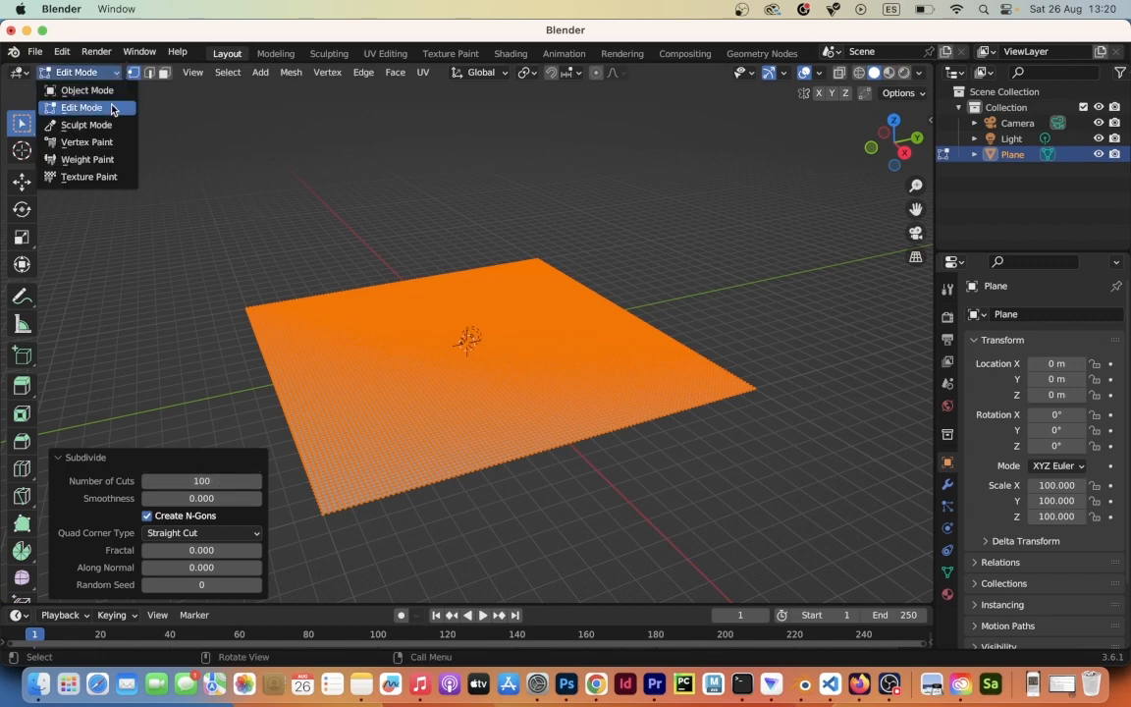
{"action": "left_click", "coordinate": [103, 89]}
{"action": "left_click", "coordinate": [98, 72]}
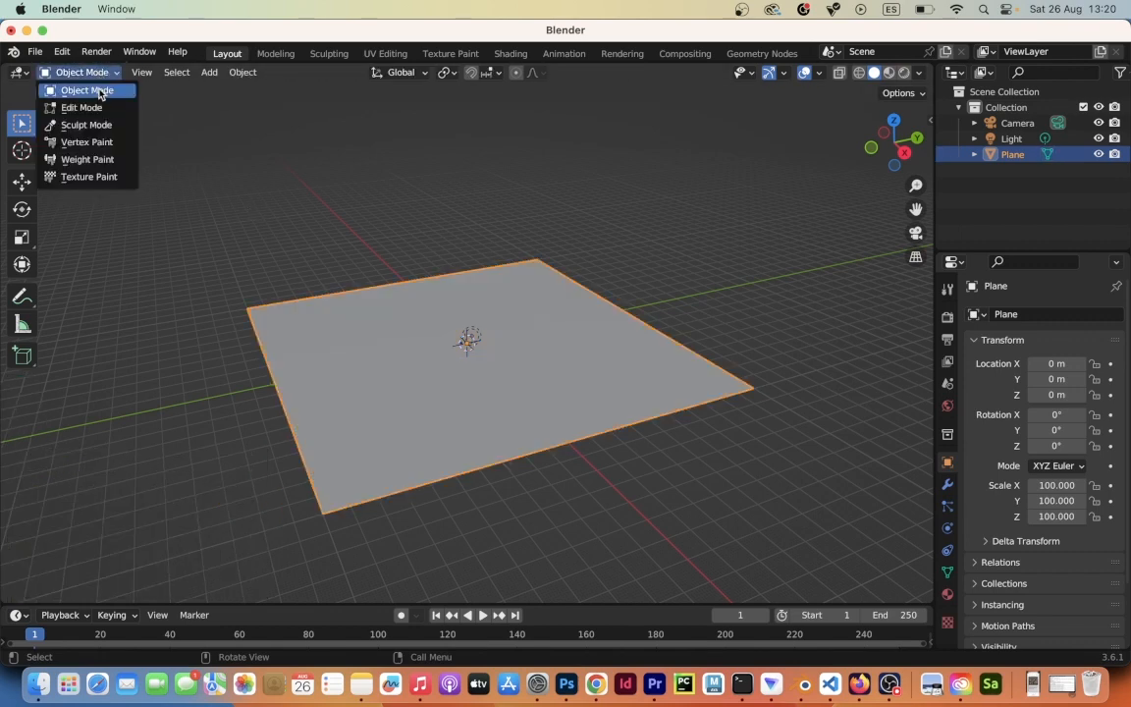
{"action": "left_click", "coordinate": [95, 103]}
{"action": "right_click", "coordinate": [313, 347]}
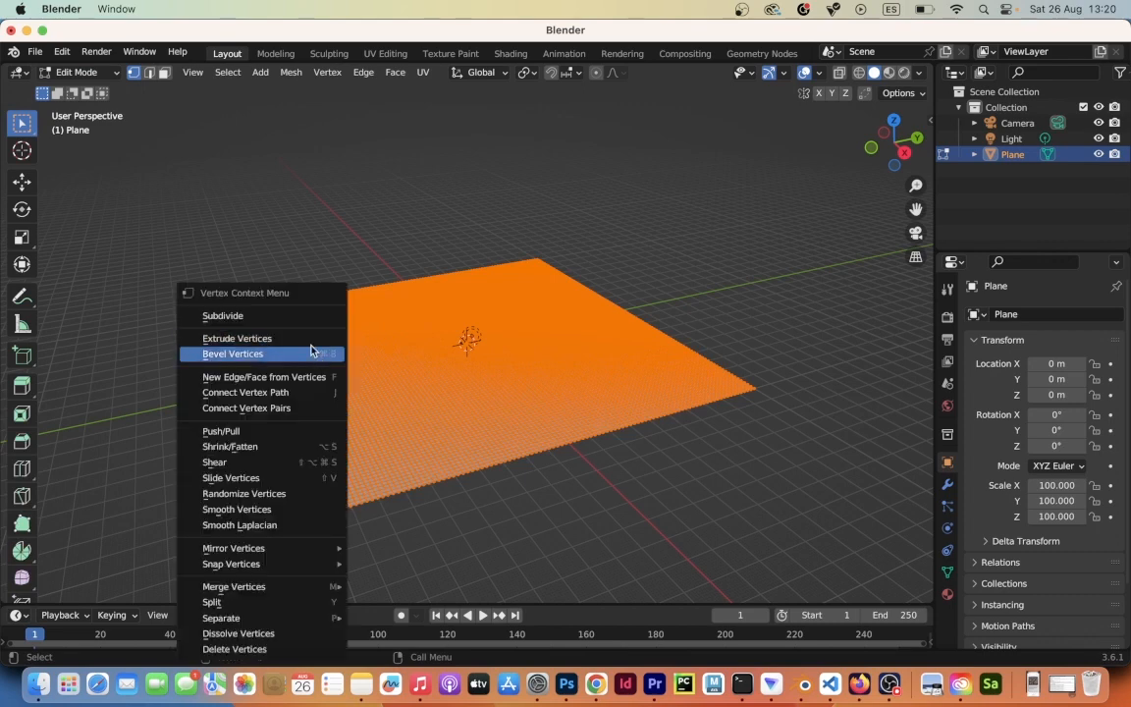
{"action": "left_click", "coordinate": [320, 317]}
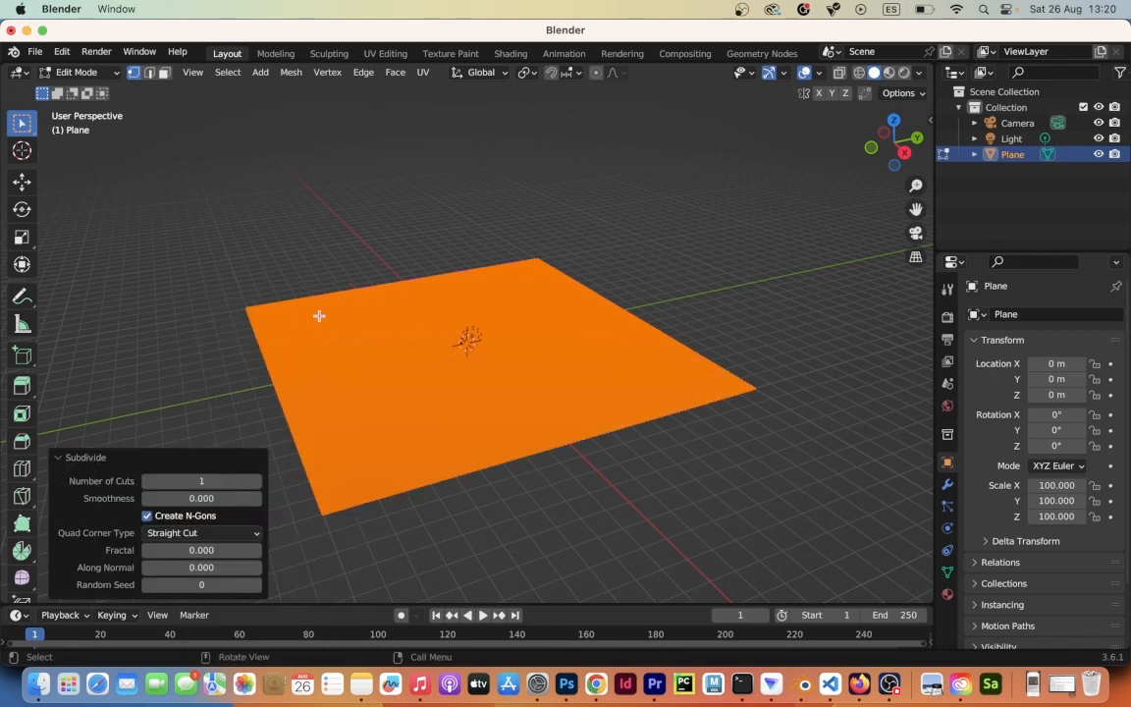
{"action": "left_click", "coordinate": [211, 482]}
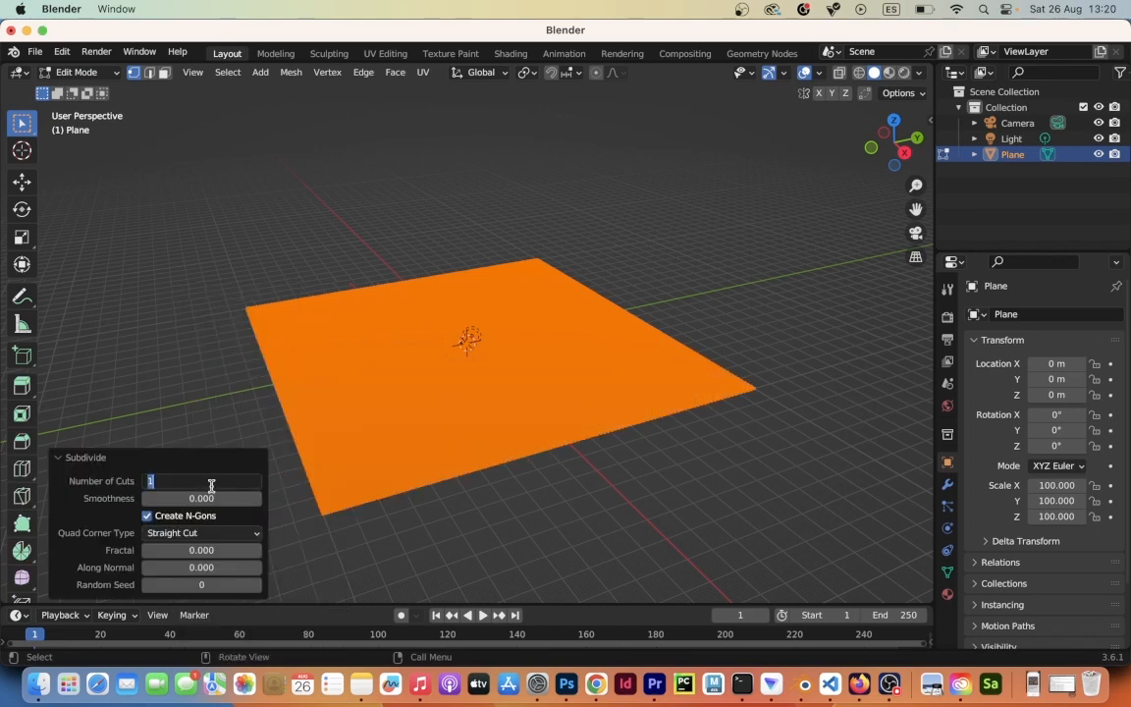
{"action": "key", "text": "Return"}
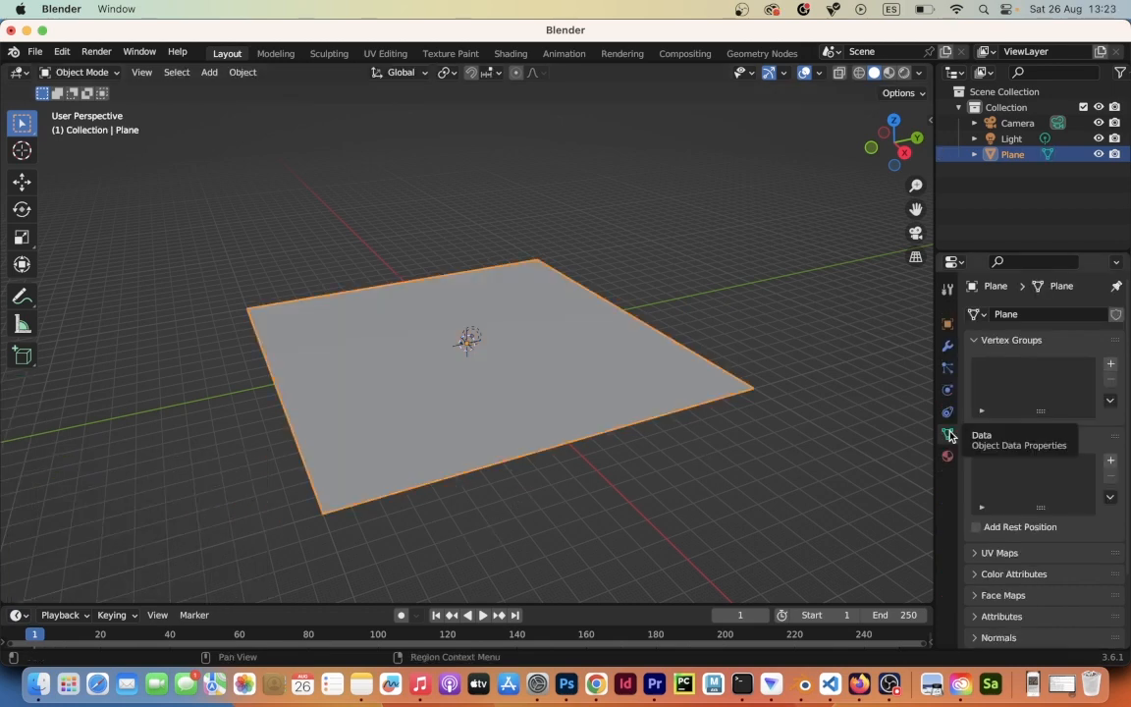
Add a Displace modifier to the plane and create a new texture for it
{"action": "left_click", "coordinate": [947, 346]}
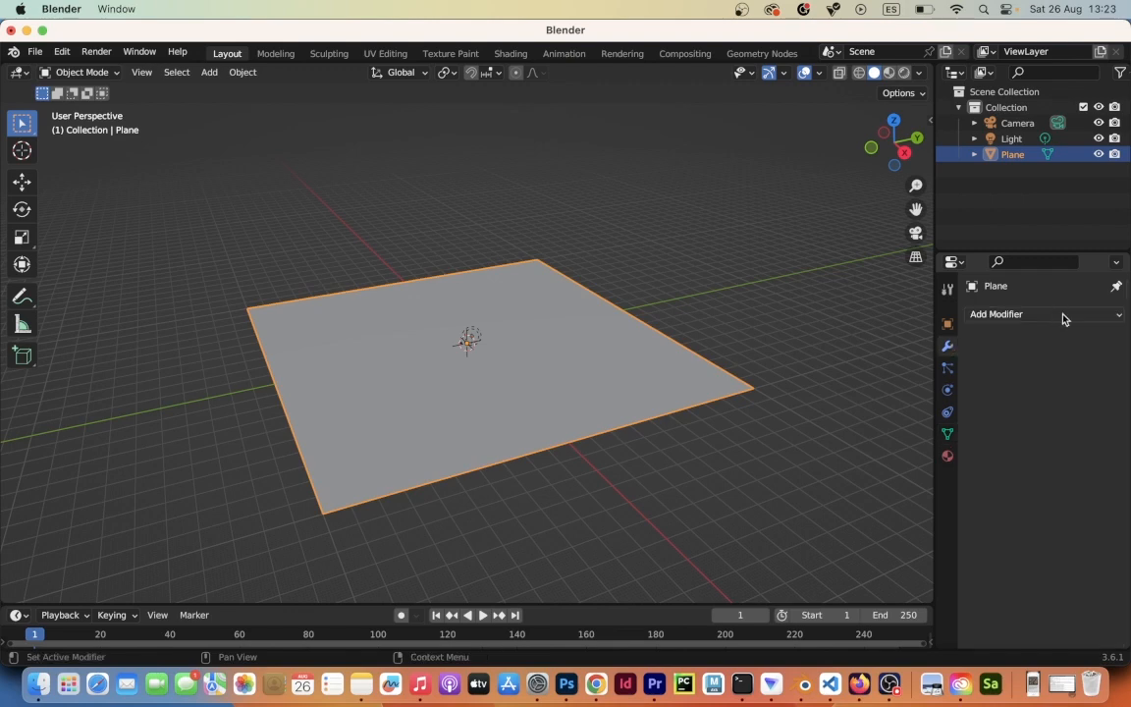
{"action": "left_click", "coordinate": [1060, 314]}
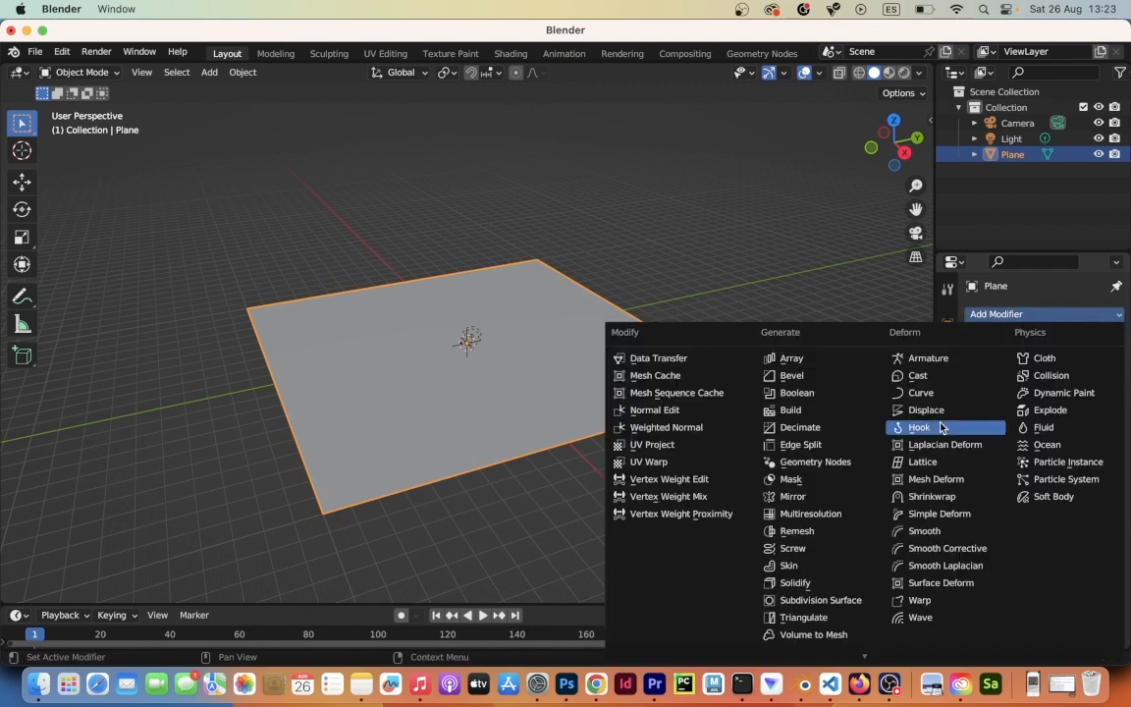
{"action": "left_click", "coordinate": [925, 410]}
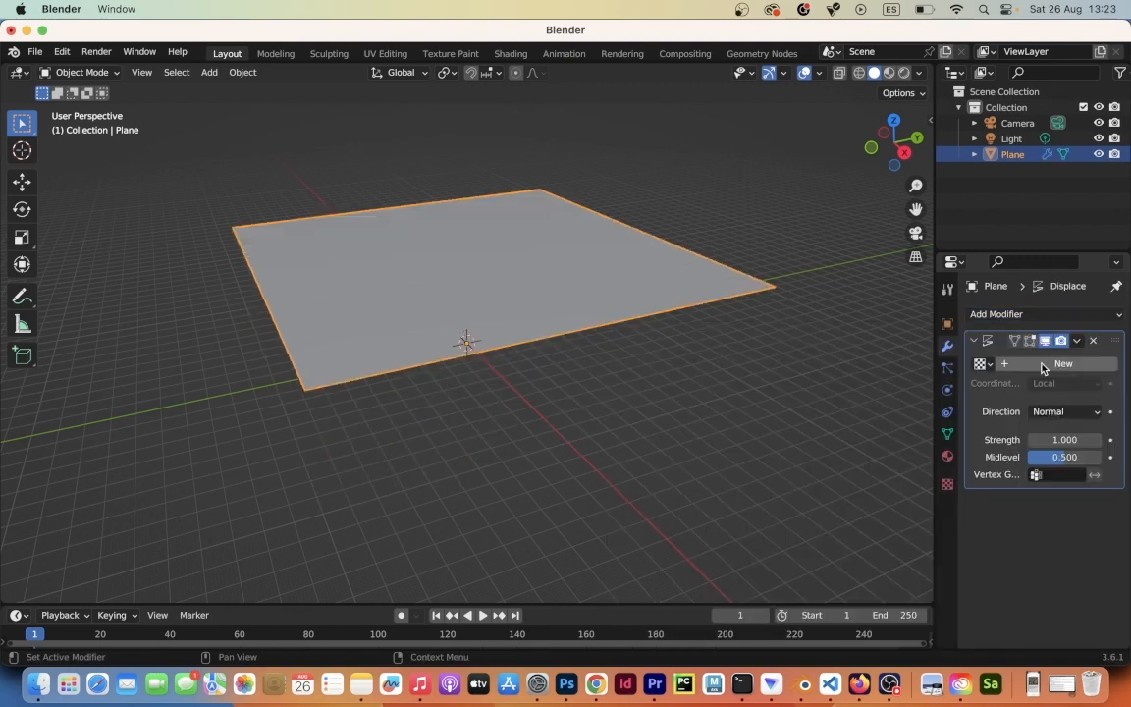
{"action": "left_click", "coordinate": [1043, 365]}
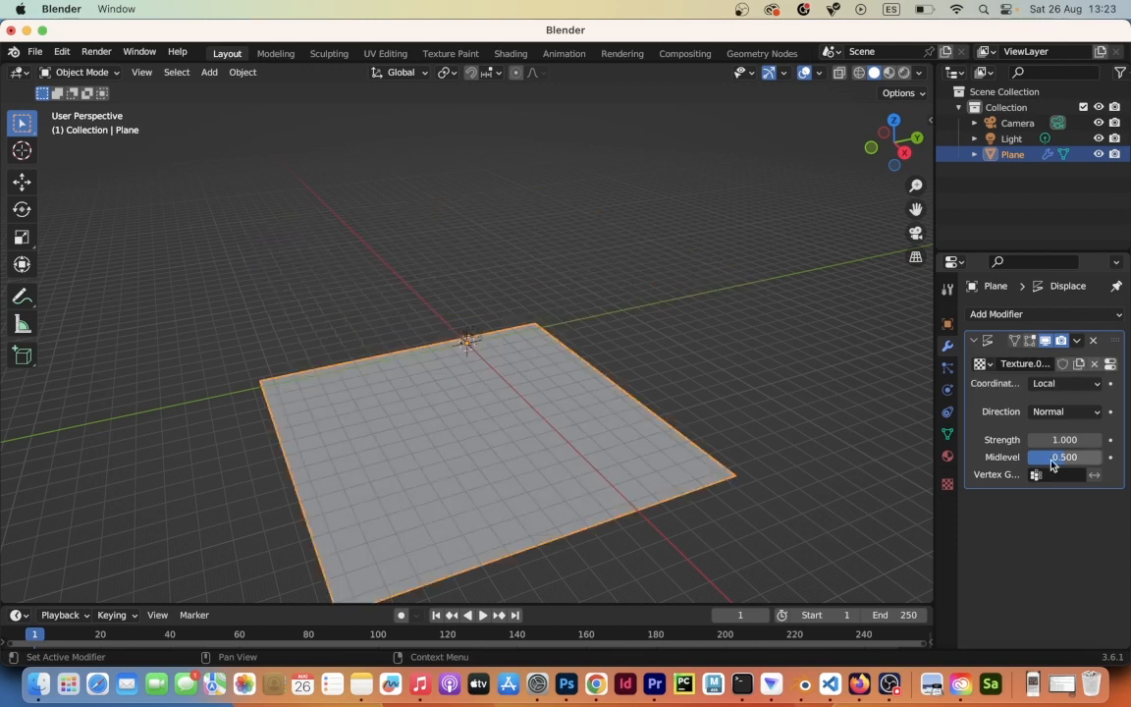
Load the exported height map image into the Displace modifier's texture
{"action": "left_click", "coordinate": [1111, 363]}
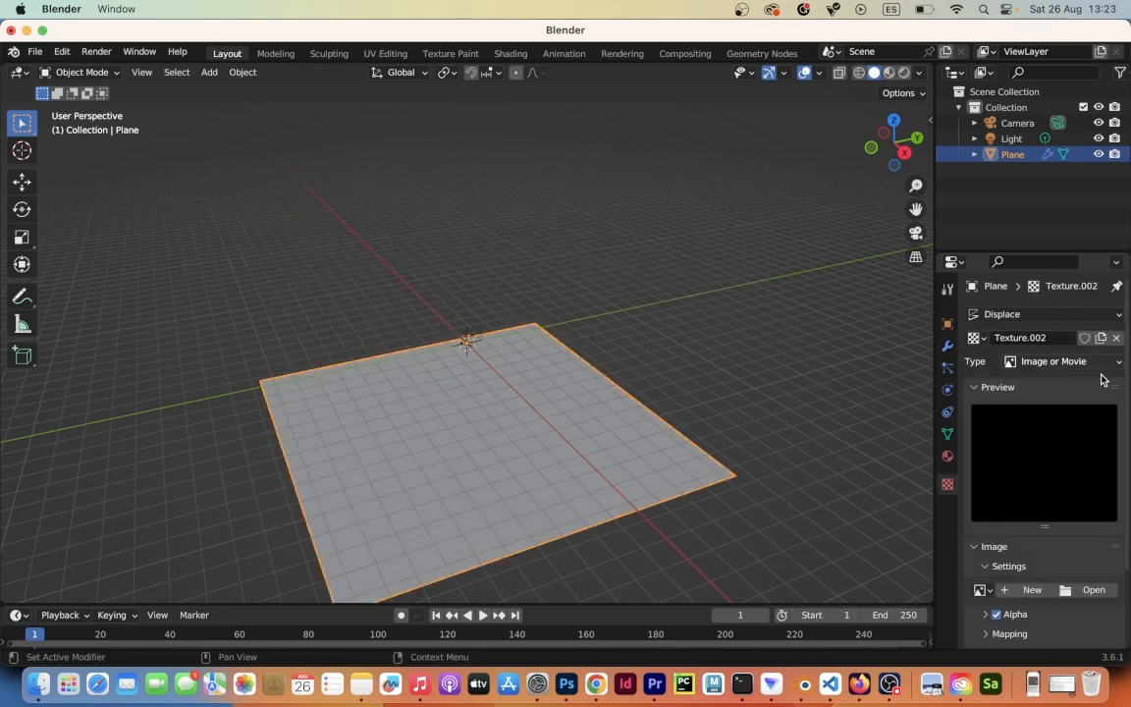
{"action": "left_click", "coordinate": [1092, 590]}
{"action": "key", "text": "Return"}
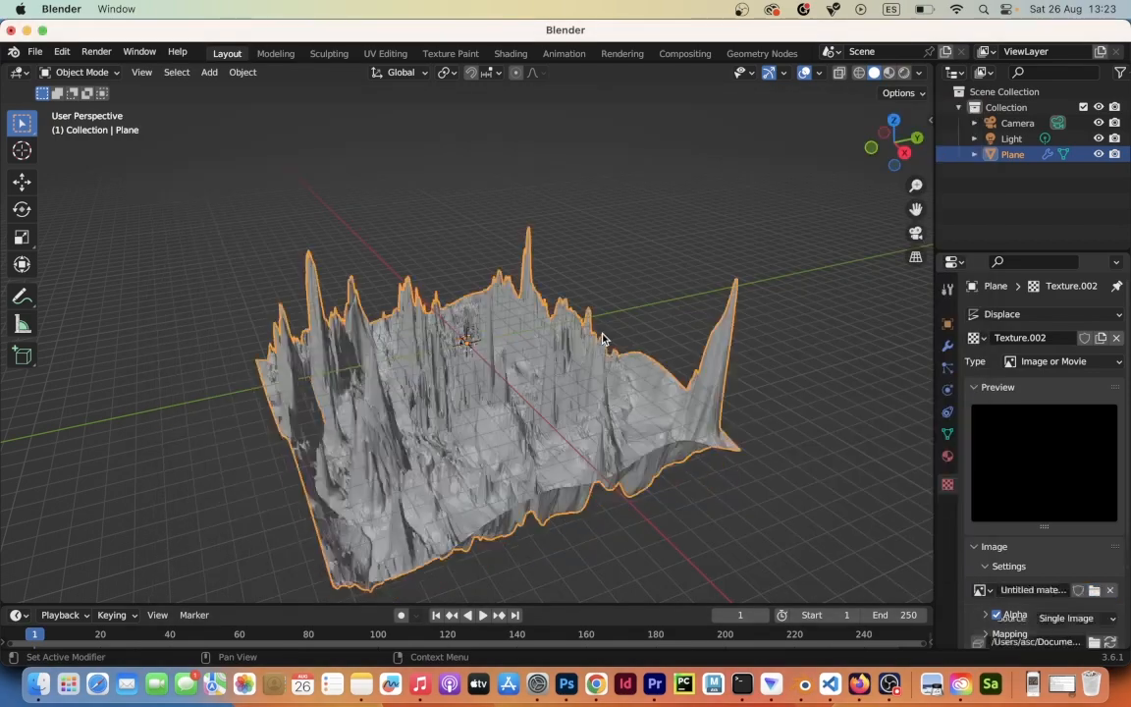
Expand the displacement texture's Alpha, Mapping and Colors settings
{"action": "scroll", "coordinate": [997, 567], "scroll_direction": "down", "scroll_amount": 6}
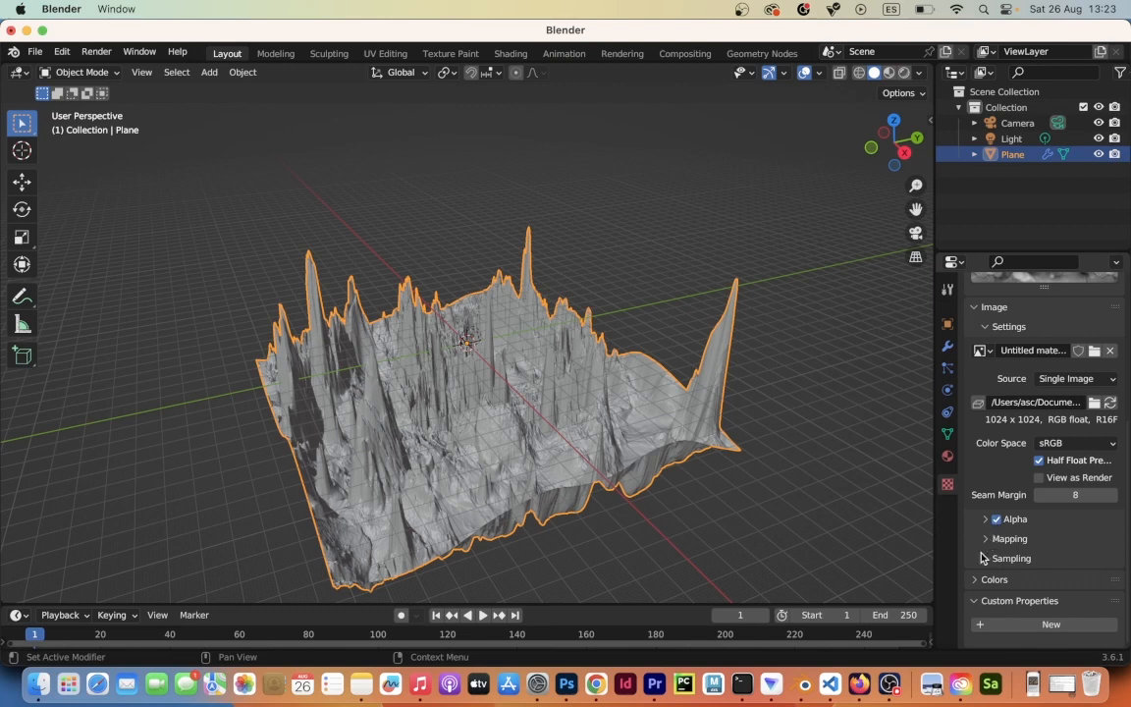
{"action": "left_click", "coordinate": [985, 519]}
{"action": "scroll", "coordinate": [996, 569], "scroll_direction": "down", "scroll_amount": 2}
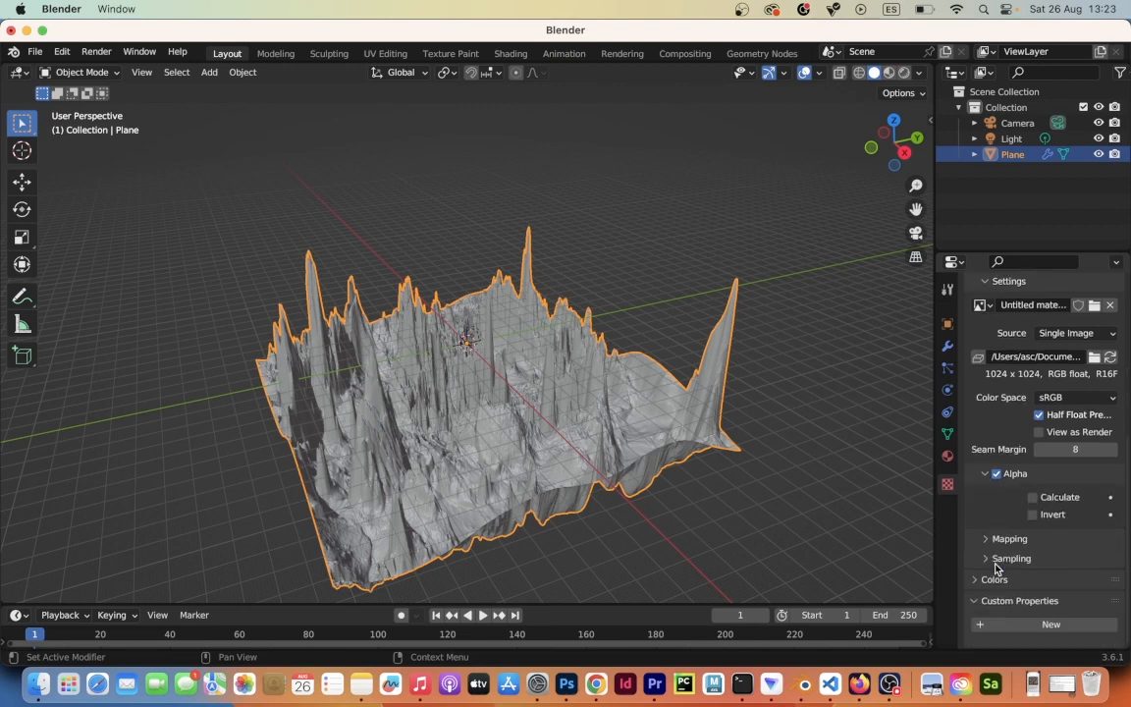
{"action": "left_click", "coordinate": [988, 542]}
{"action": "scroll", "coordinate": [989, 548], "scroll_direction": "down", "scroll_amount": 4}
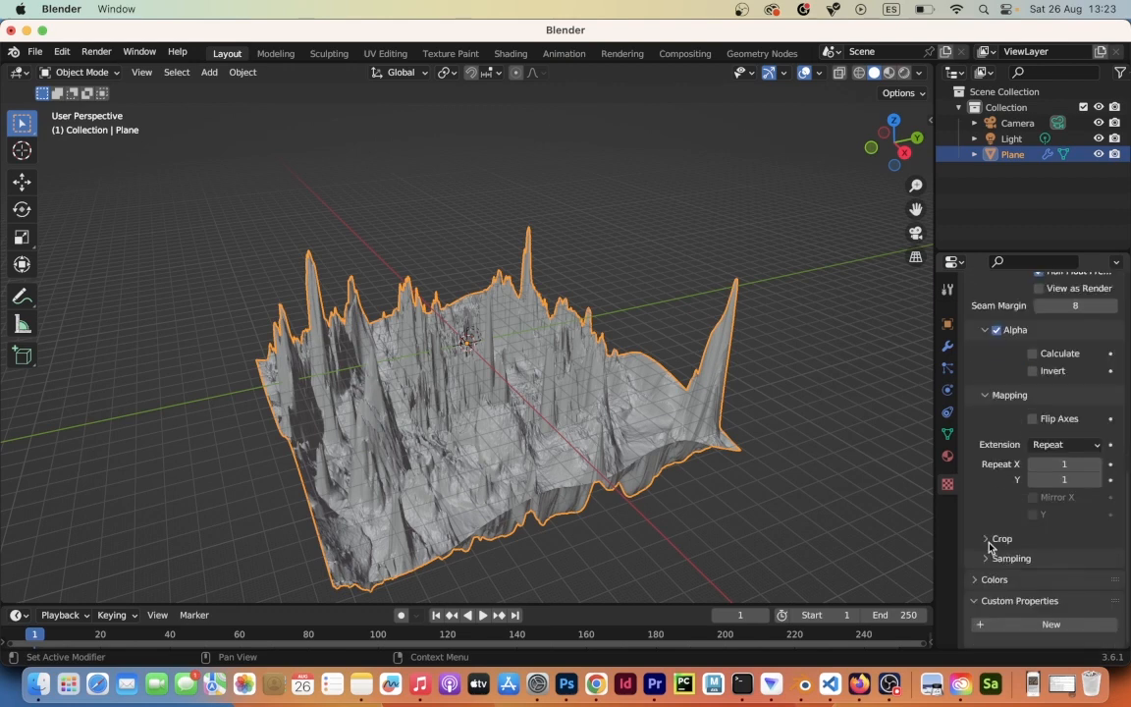
{"action": "left_click", "coordinate": [977, 579]}
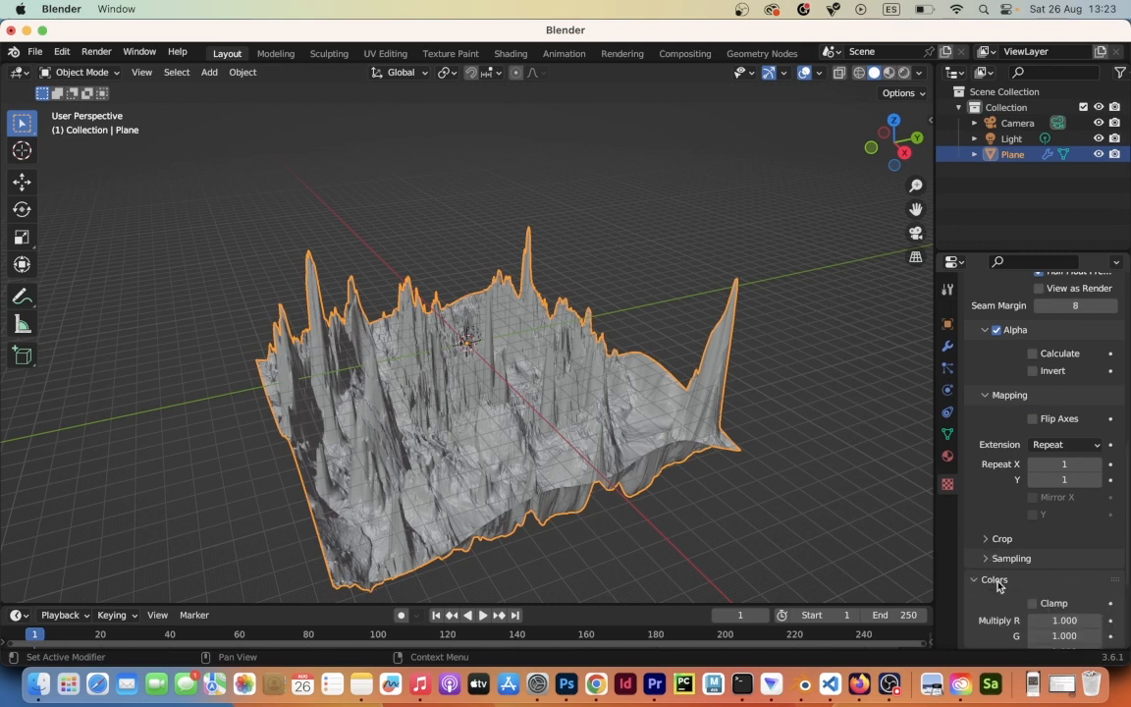
{"action": "scroll", "coordinate": [992, 560], "scroll_direction": "down", "scroll_amount": 4}
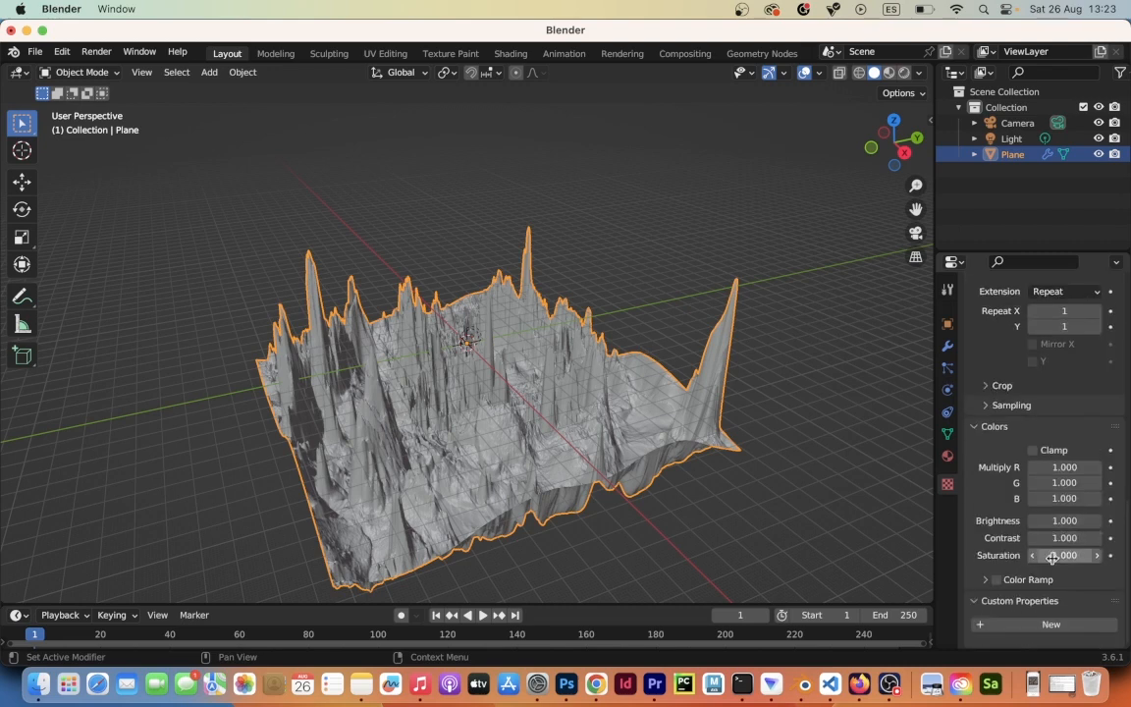
Reduce the displacement by setting the texture's color multipliers to R 0.1, G 0.1 and B 0.2
{"action": "left_click_drag", "start_coordinate": [1074, 468], "coordinate": [1070, 466]}
{"action": "left_click", "coordinate": [1070, 482]}
{"action": "left_click", "coordinate": [1070, 467]}
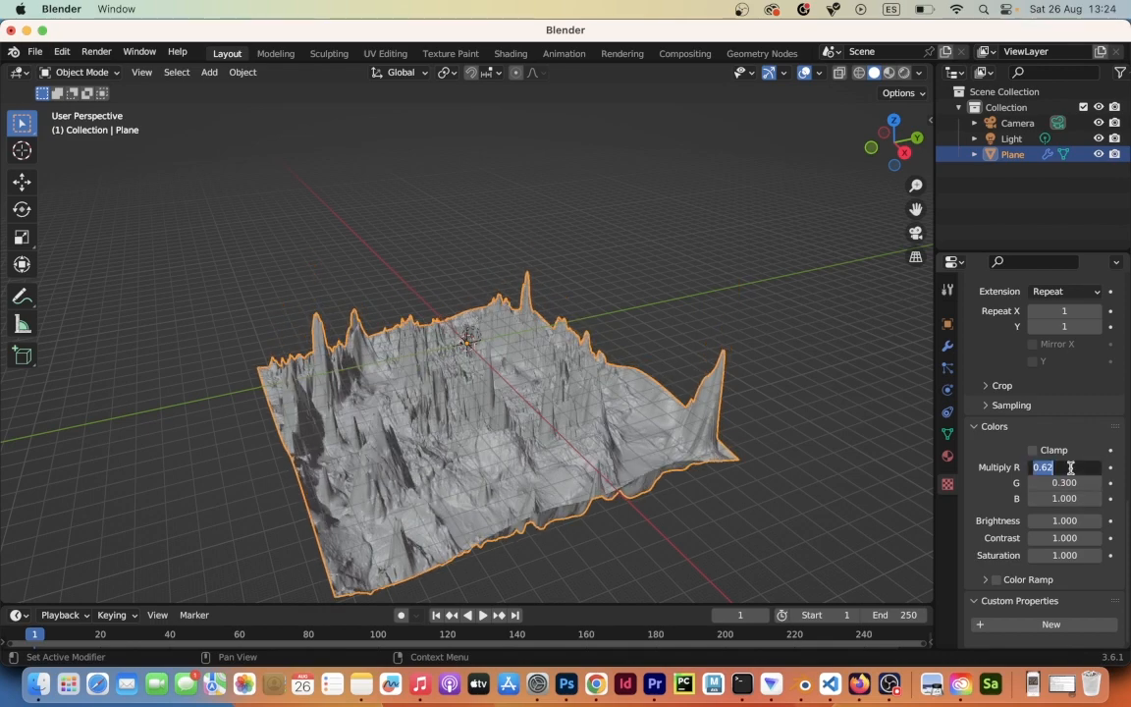
{"action": "type", "text": ".1"}
{"action": "key", "text": "Return"}
{"action": "left_click", "coordinate": [1071, 482]}
{"action": "type", "text": ".1"}
{"action": "key", "text": "Return"}
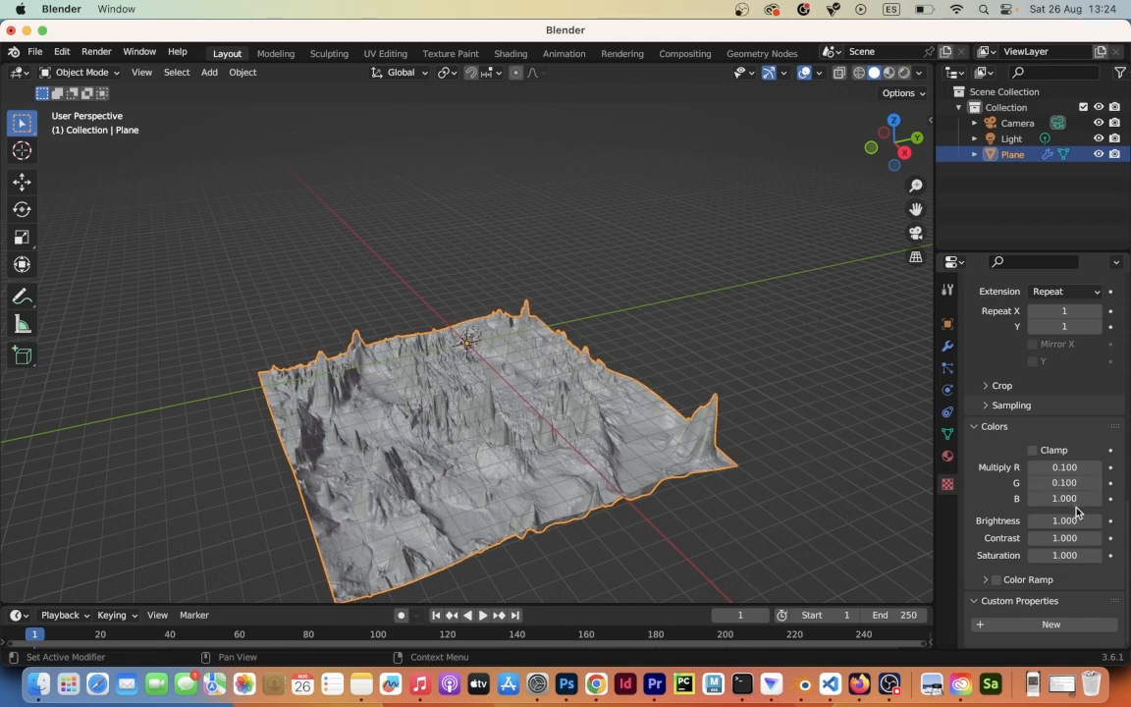
{"action": "left_click", "coordinate": [1074, 499]}
{"action": "type", "text": ".2"}
{"action": "key", "text": "Return"}
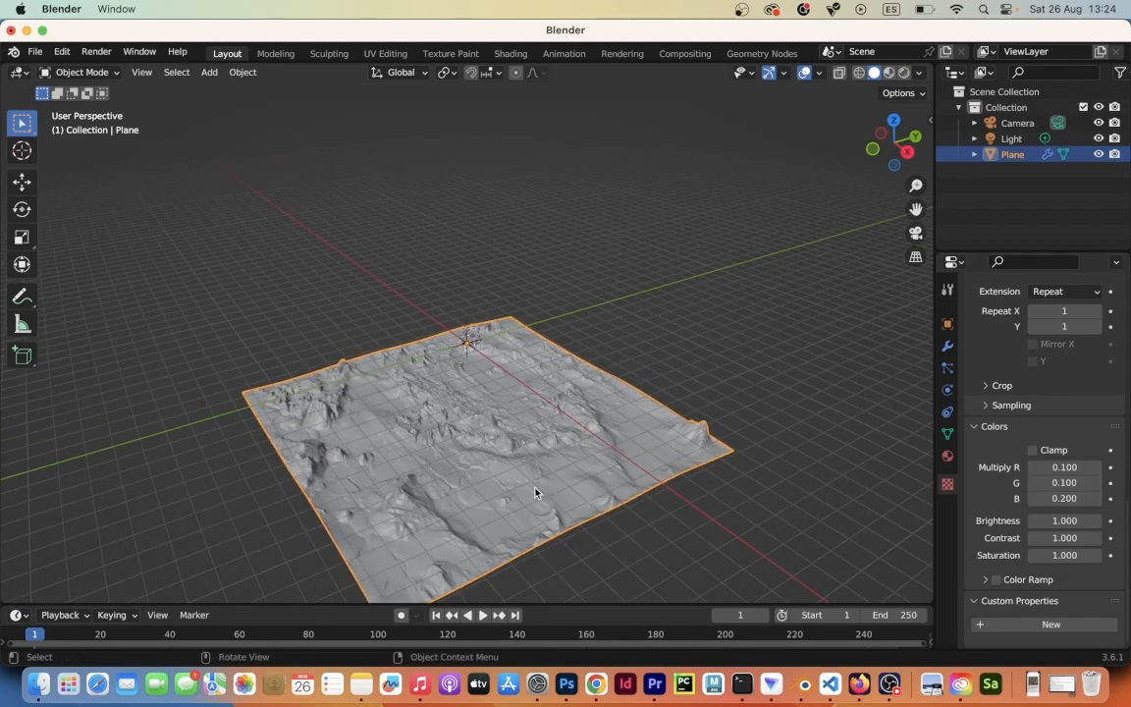
Examine the displaced terrain's relief from several sides
{"action": "scroll", "coordinate": [536, 489], "scroll_direction": "left", "scroll_amount": 5}
{"action": "scroll", "coordinate": [535, 489], "scroll_direction": "left", "scroll_amount": 6}
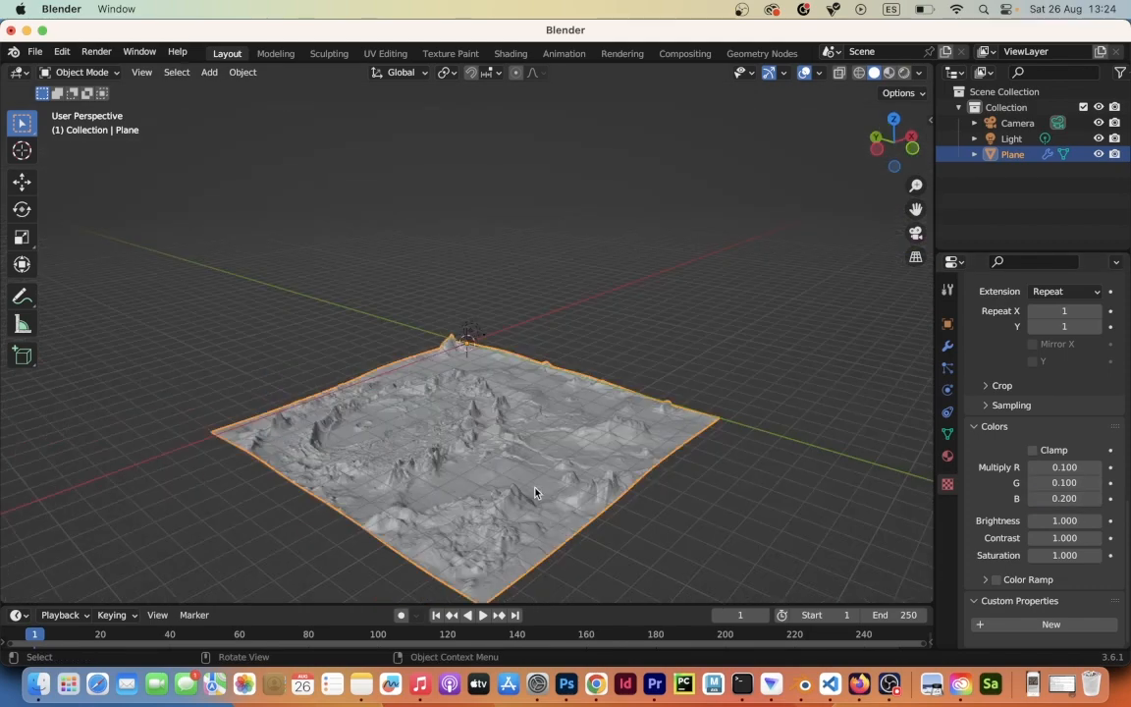
{"action": "scroll", "coordinate": [536, 492], "scroll_direction": "left", "scroll_amount": 3}
{"action": "scroll", "coordinate": [535, 492], "scroll_direction": "left", "scroll_amount": 5}
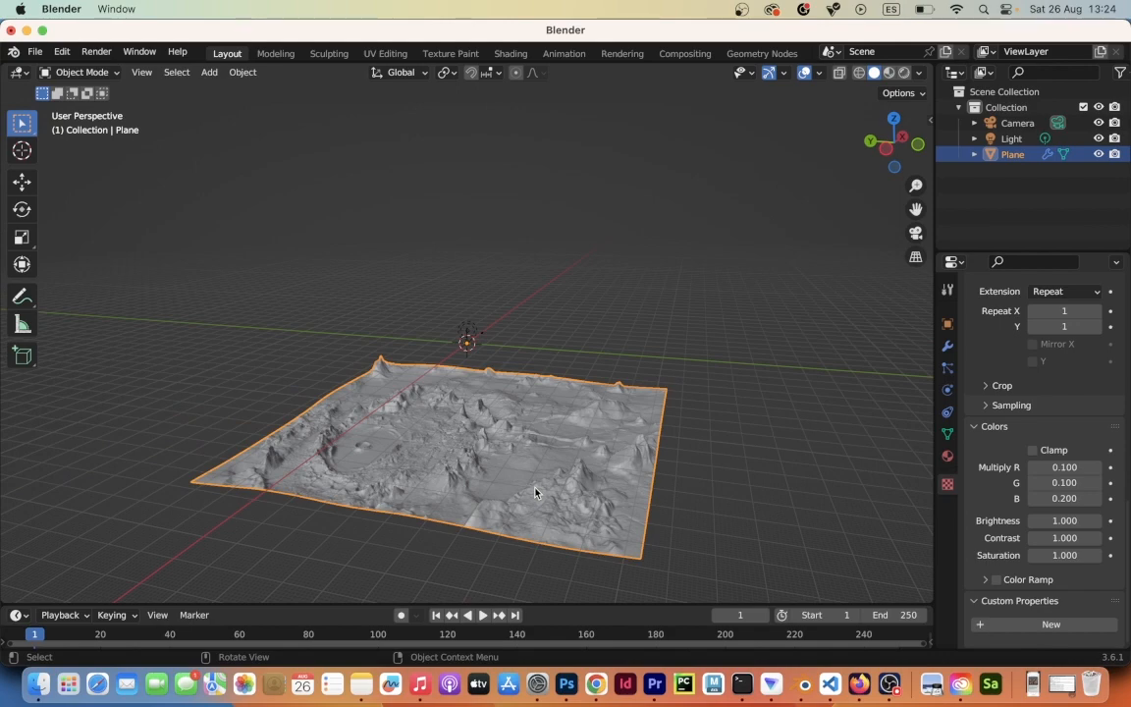
{"action": "scroll", "coordinate": [535, 492], "scroll_direction": "left", "scroll_amount": 4}
{"action": "scroll", "coordinate": [535, 492], "scroll_direction": "left", "scroll_amount": 5}
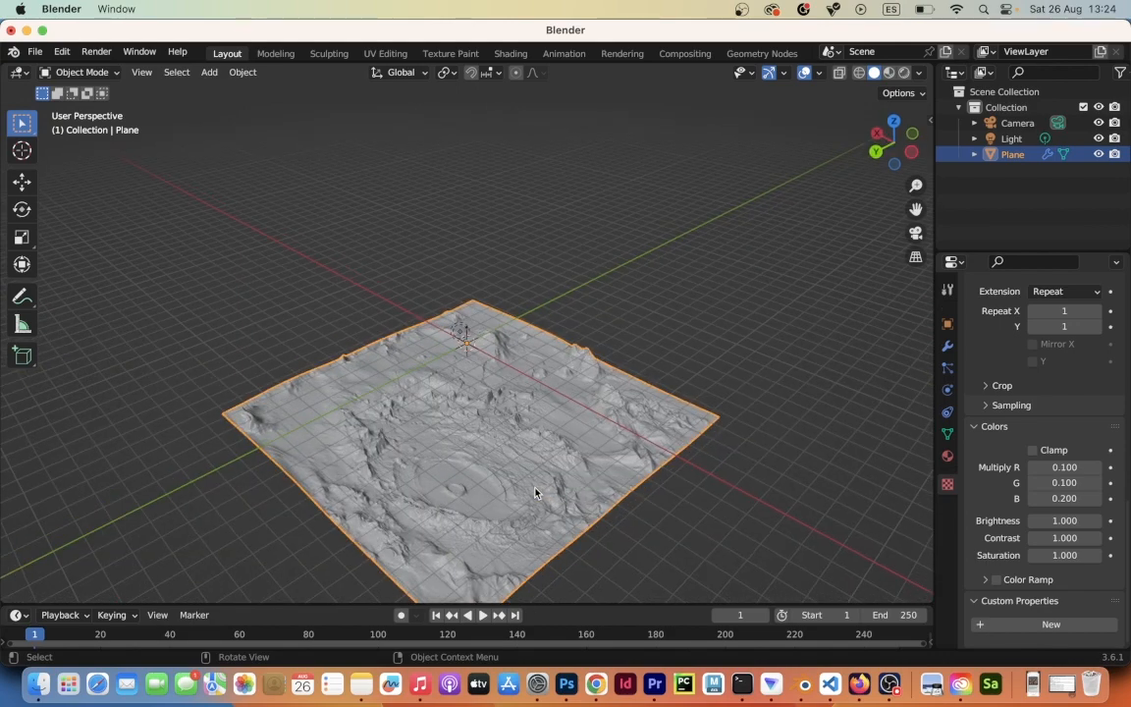
{"action": "scroll", "coordinate": [535, 492], "scroll_direction": "left", "scroll_amount": 5}
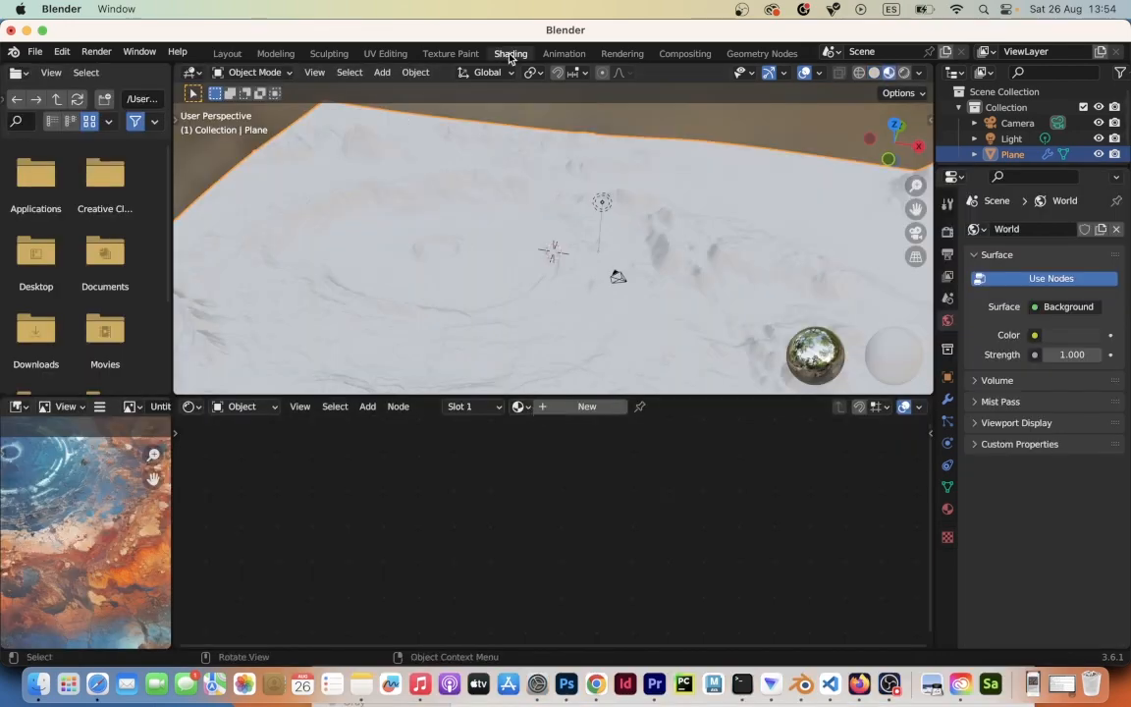
Create a new material for the plane and add the normal map from folder 3 as an image texture node
{"action": "left_click", "coordinate": [568, 413]}
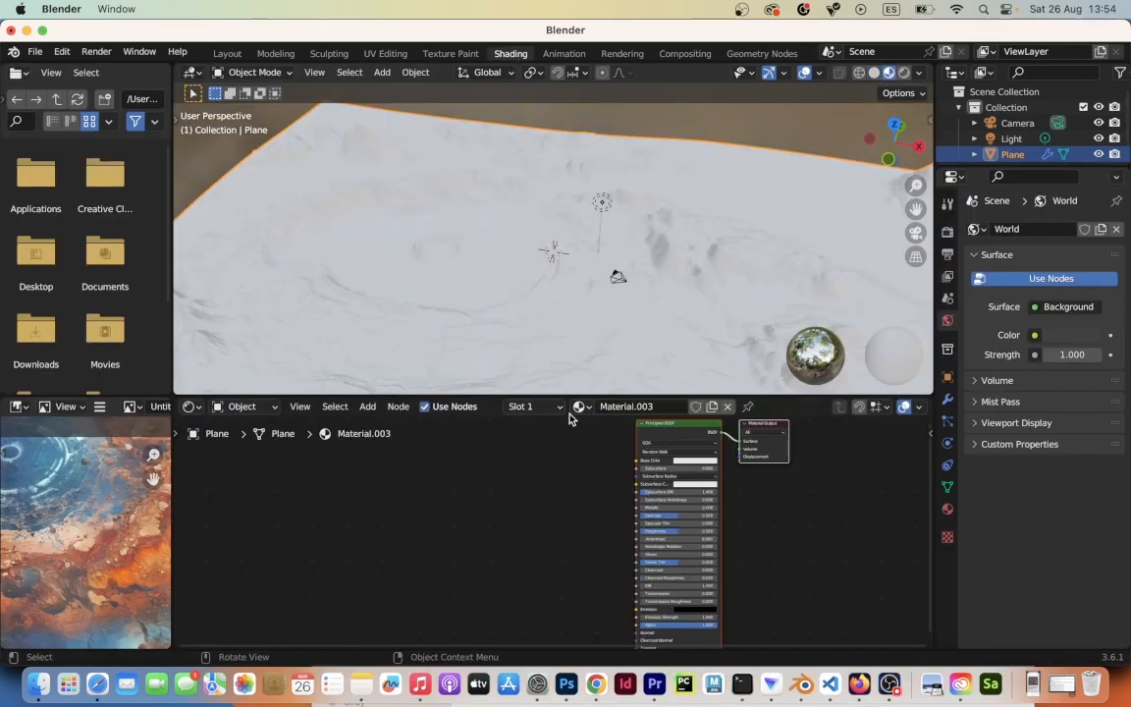
{"action": "left_click", "coordinate": [31, 684]}
{"action": "left_click_drag", "start_coordinate": [847, 407], "coordinate": [231, 601]}
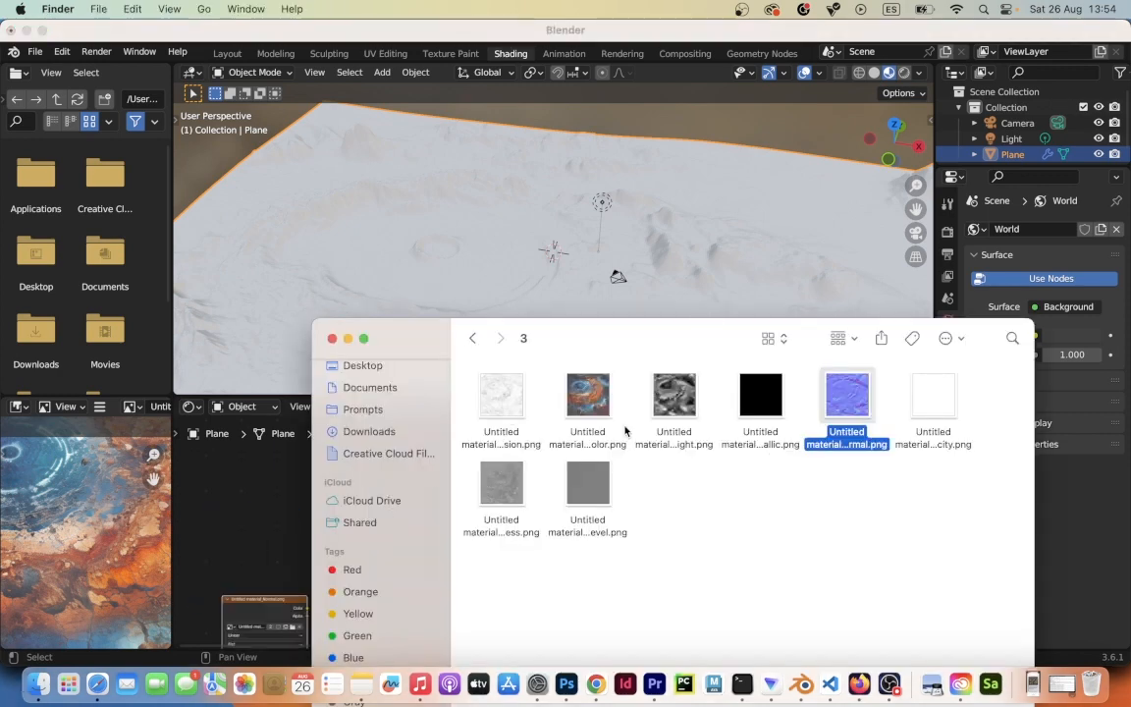
Add the base color map from folder 3 as an image texture node, and connect the color and normal maps to the Principled BSDF's Base Color and Normal inputs
{"action": "left_click_drag", "start_coordinate": [587, 395], "coordinate": [236, 530]}
{"action": "left_click", "coordinate": [289, 528]}
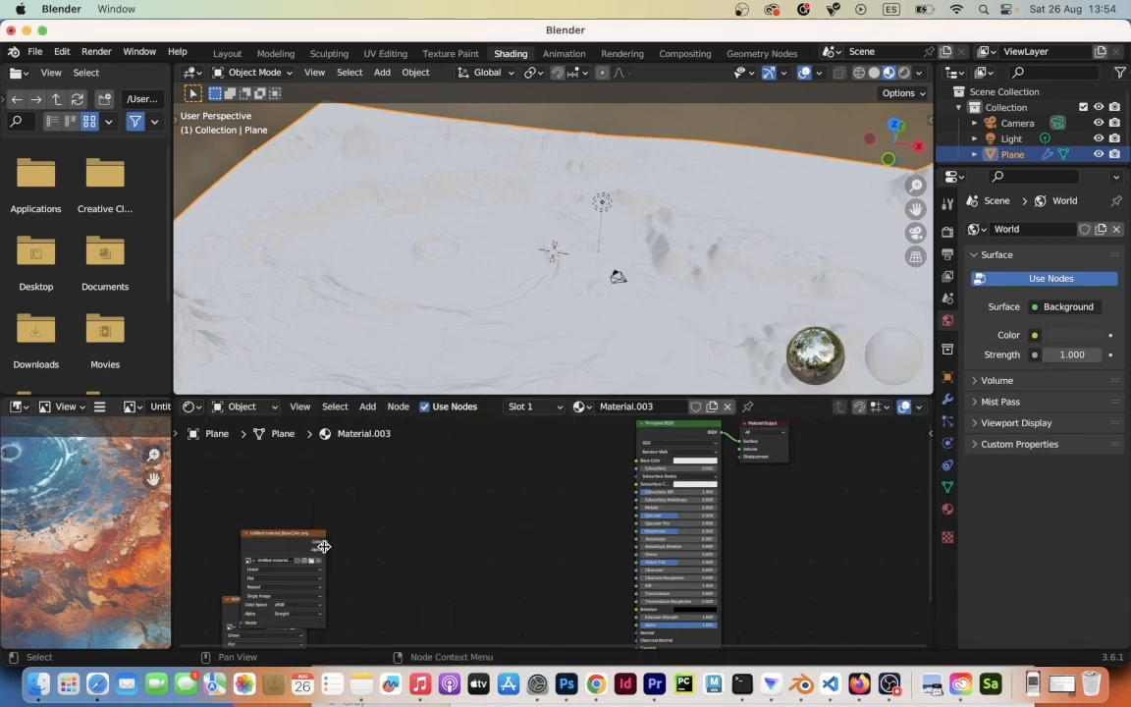
{"action": "left_click_drag", "start_coordinate": [297, 536], "coordinate": [639, 460]}
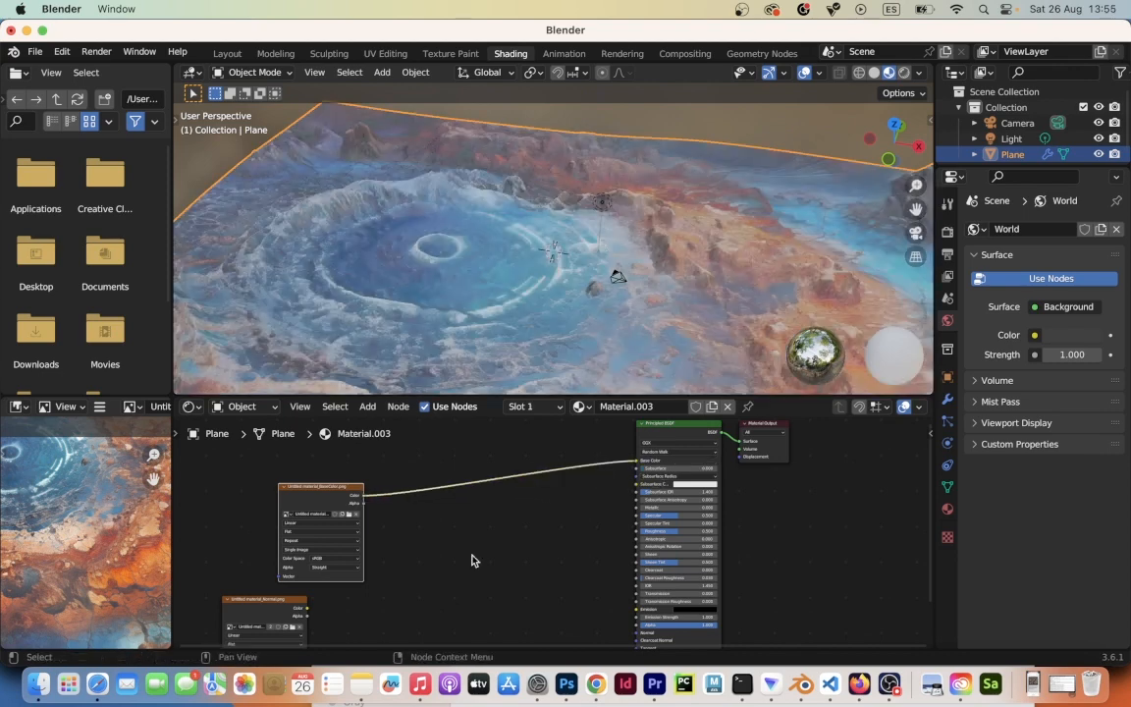
{"action": "scroll", "coordinate": [472, 561], "scroll_direction": "down", "scroll_amount": 3}
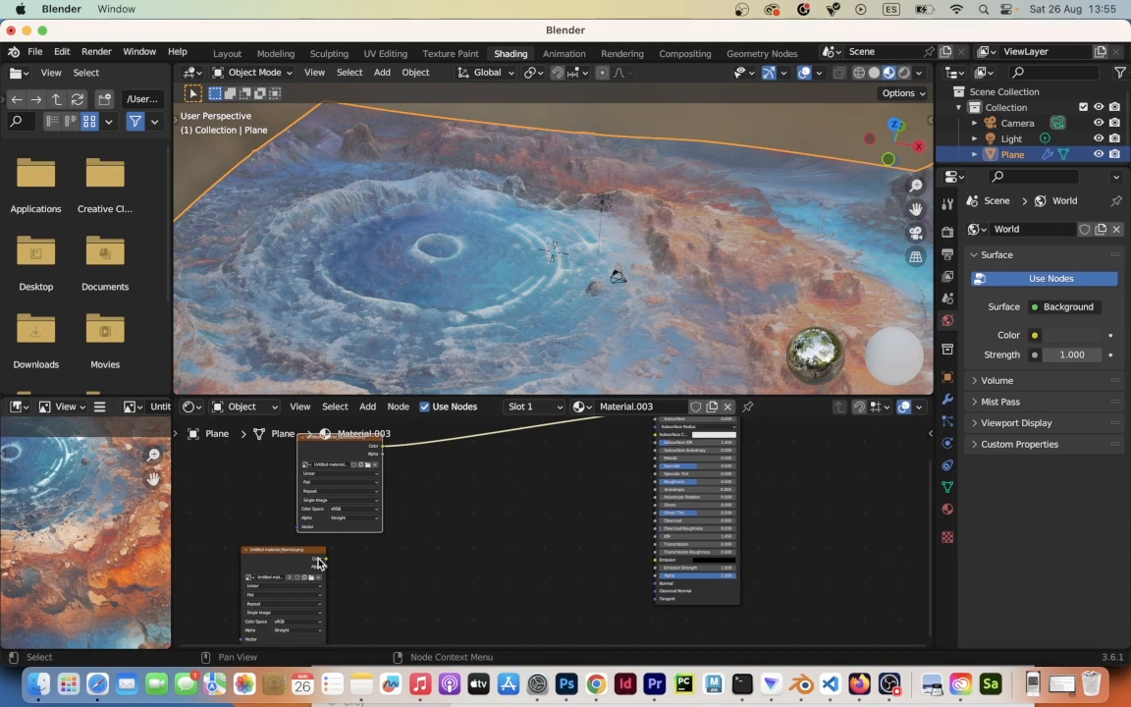
{"action": "left_click_drag", "start_coordinate": [325, 558], "coordinate": [746, 643]}
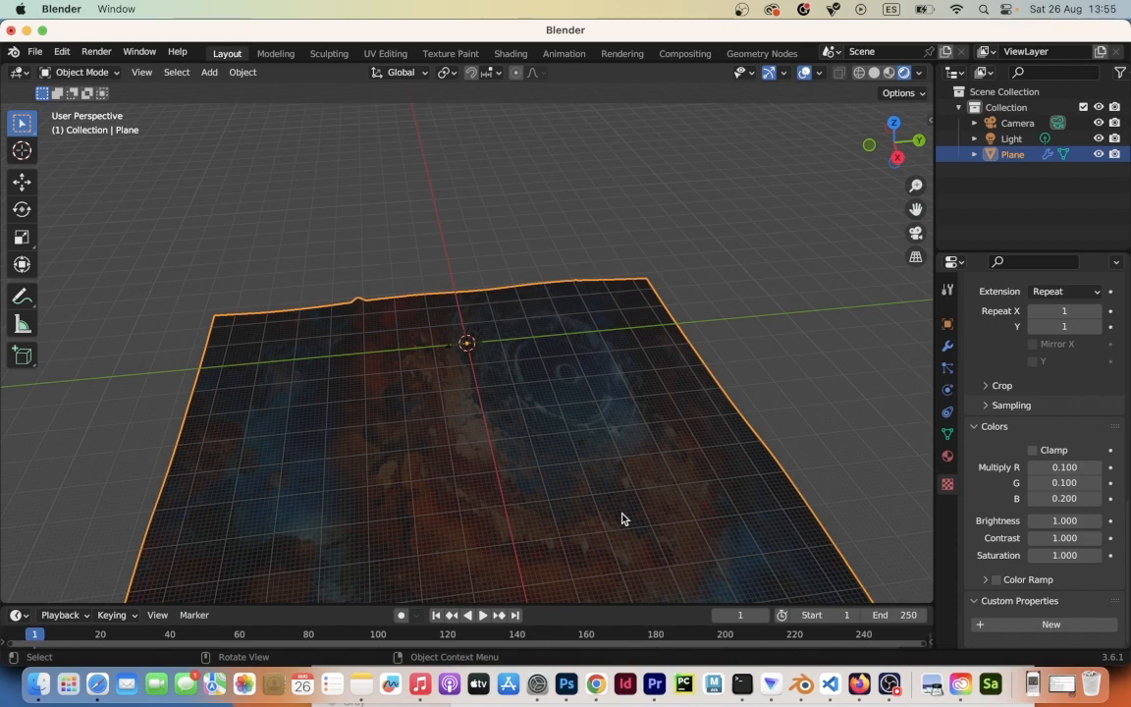
Add a Sun light to light the textured terrain, and collapse its creation settings
{"action": "middle_click_drag", "start_coordinate": [622, 518], "coordinate": [648, 503]}
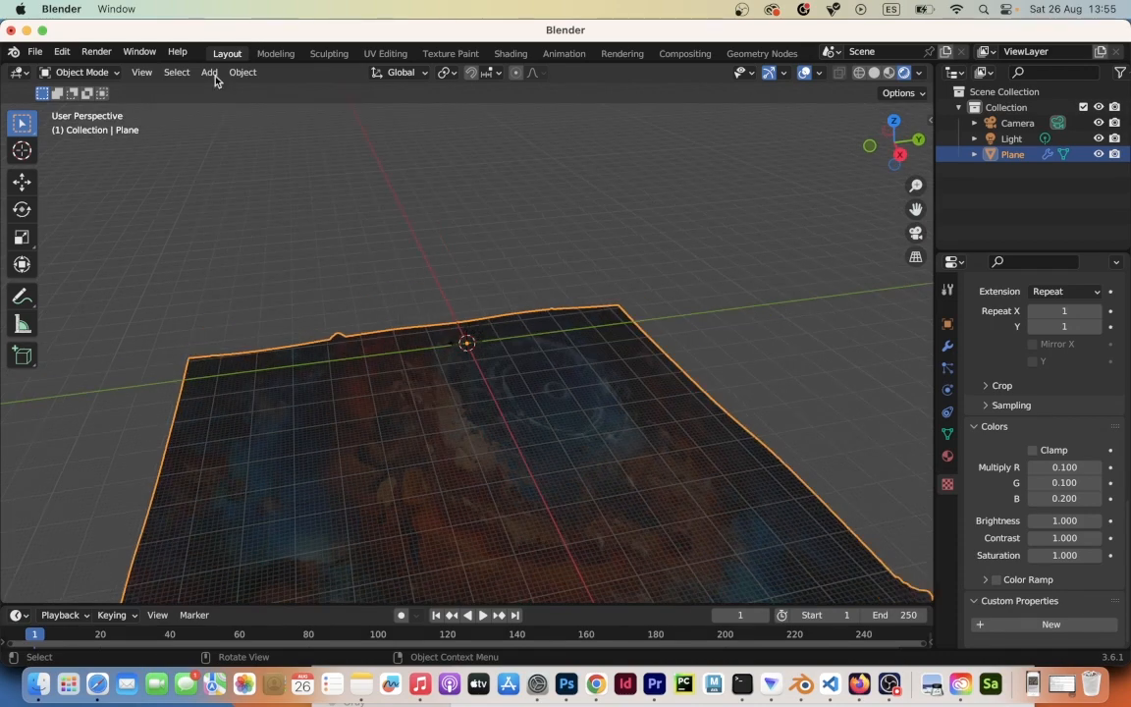
{"action": "left_click", "coordinate": [214, 76]}
{"action": "mouse_move", "coordinate": [224, 94]}
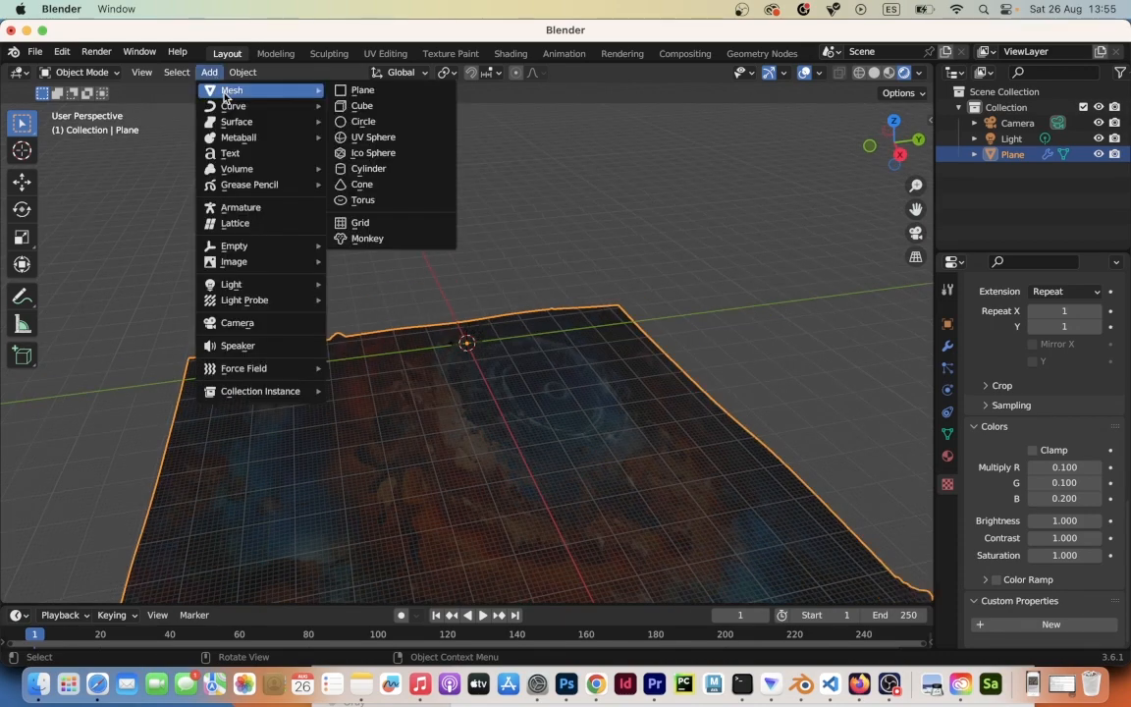
{"action": "mouse_move", "coordinate": [236, 284]}
{"action": "left_click", "coordinate": [373, 301]}
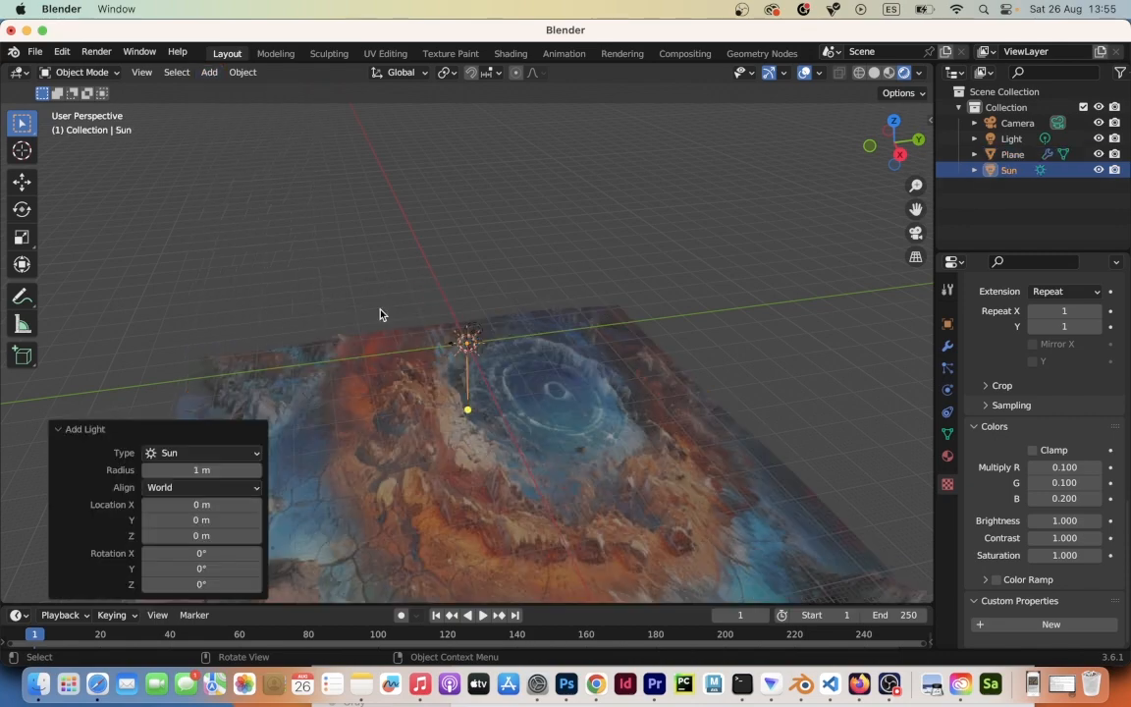
{"action": "middle_click_drag", "start_coordinate": [381, 314], "coordinate": [90, 394]}
{"action": "left_click", "coordinate": [87, 429]}
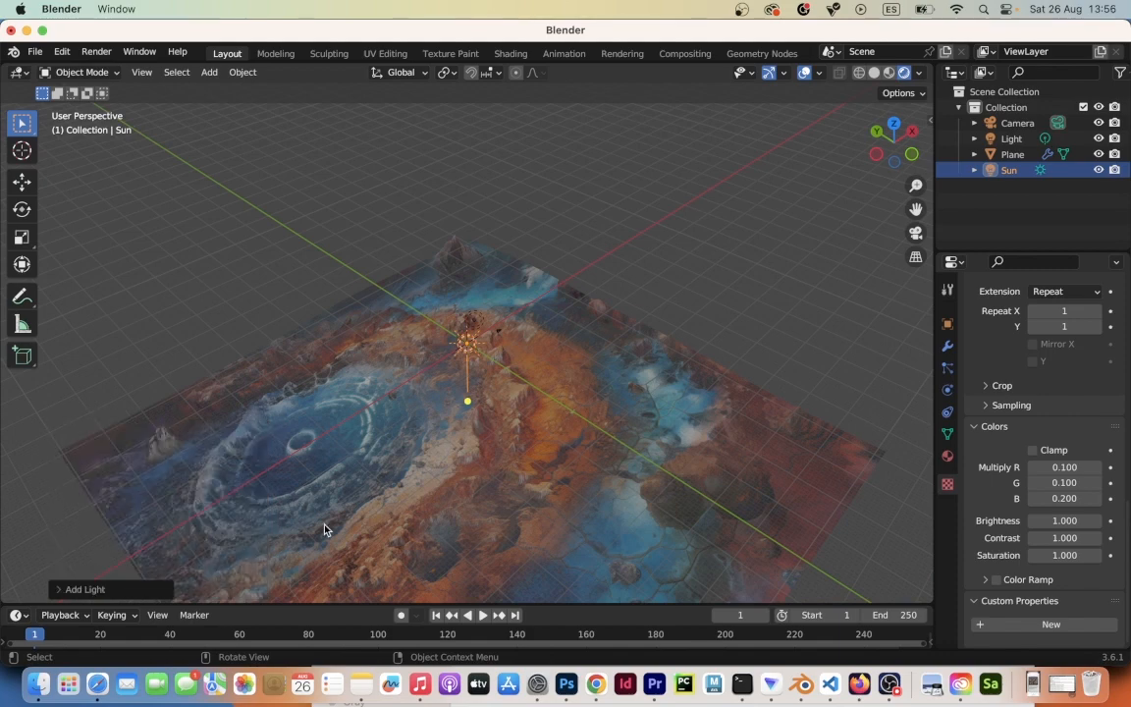
Examine the sunlit, textured terrain from above, from several sides and close to ground level
{"action": "scroll", "coordinate": [325, 524], "scroll_direction": "left", "scroll_amount": 5}
{"action": "scroll", "coordinate": [325, 525], "scroll_direction": "up", "scroll_amount": 2}
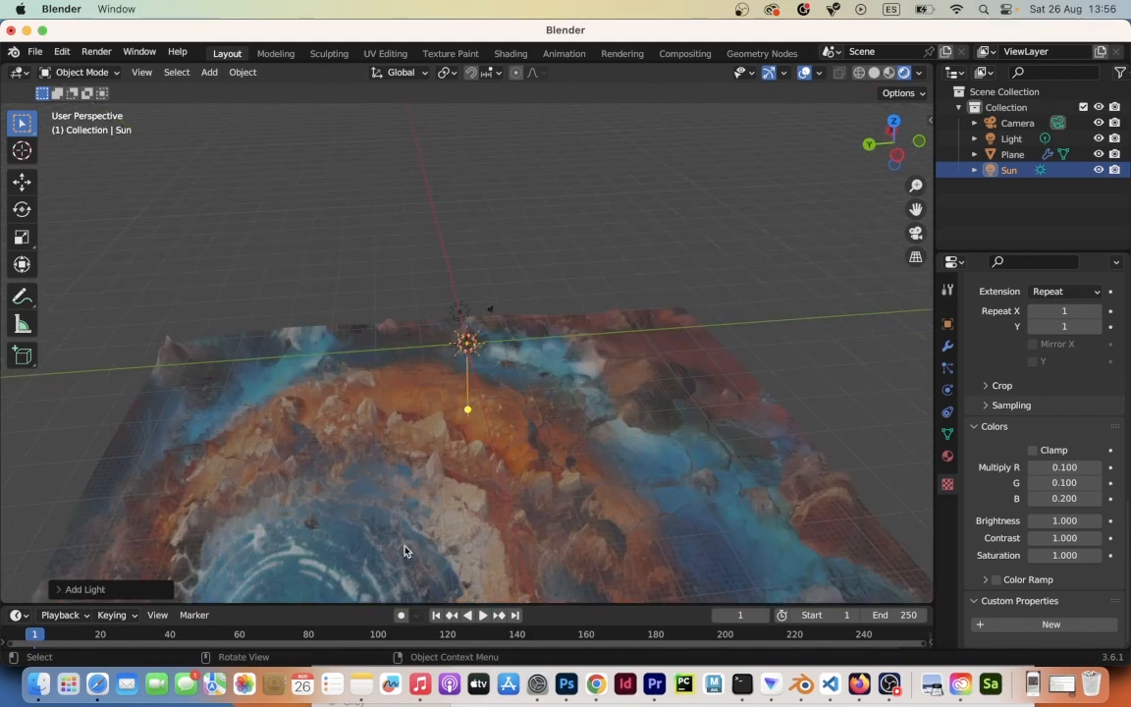
{"action": "scroll", "coordinate": [415, 525], "scroll_direction": "down", "scroll_amount": 6, "text": "shift"}
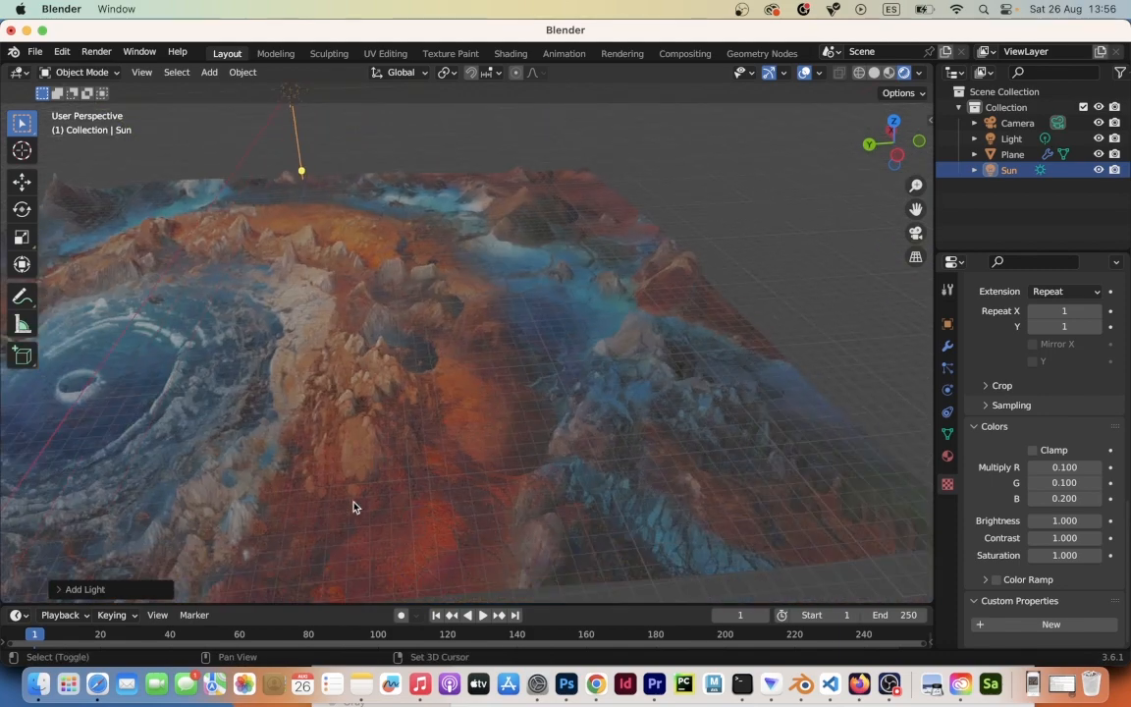
{"action": "middle_click_drag", "start_coordinate": [313, 476], "coordinate": [258, 439]}
{"action": "middle_click_drag", "start_coordinate": [254, 379], "coordinate": [227, 349]}
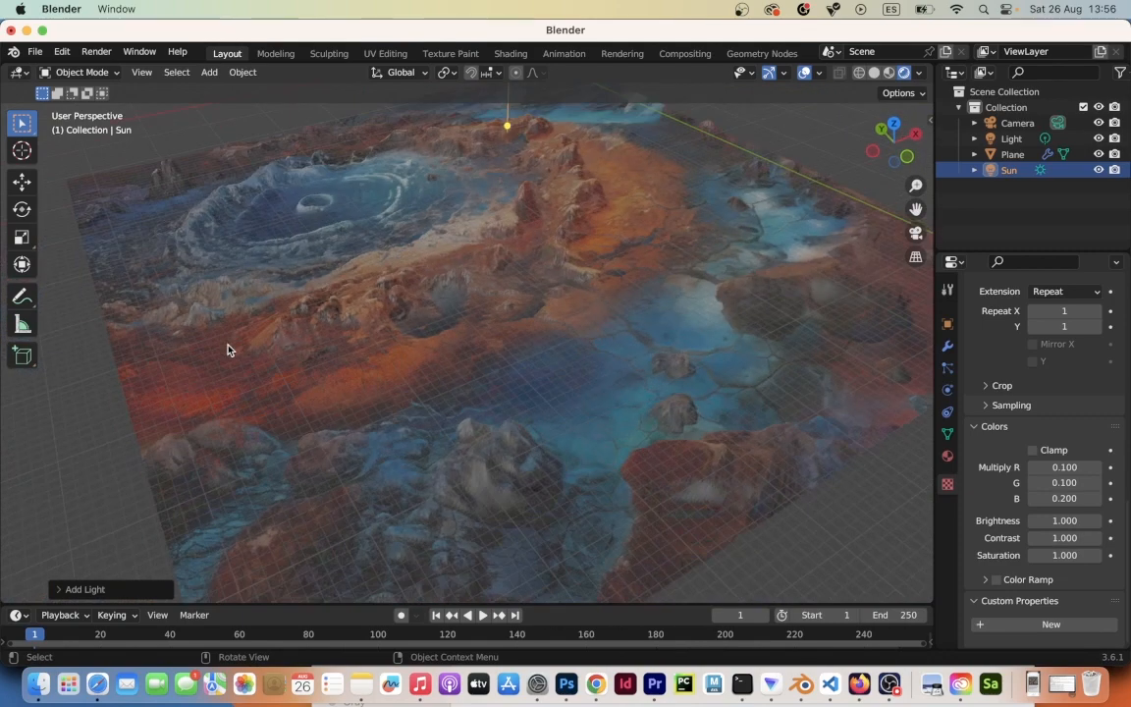
{"action": "scroll", "coordinate": [227, 346], "scroll_direction": "down", "scroll_amount": 6}
{"action": "scroll", "coordinate": [228, 346], "scroll_direction": "up", "scroll_amount": 3}
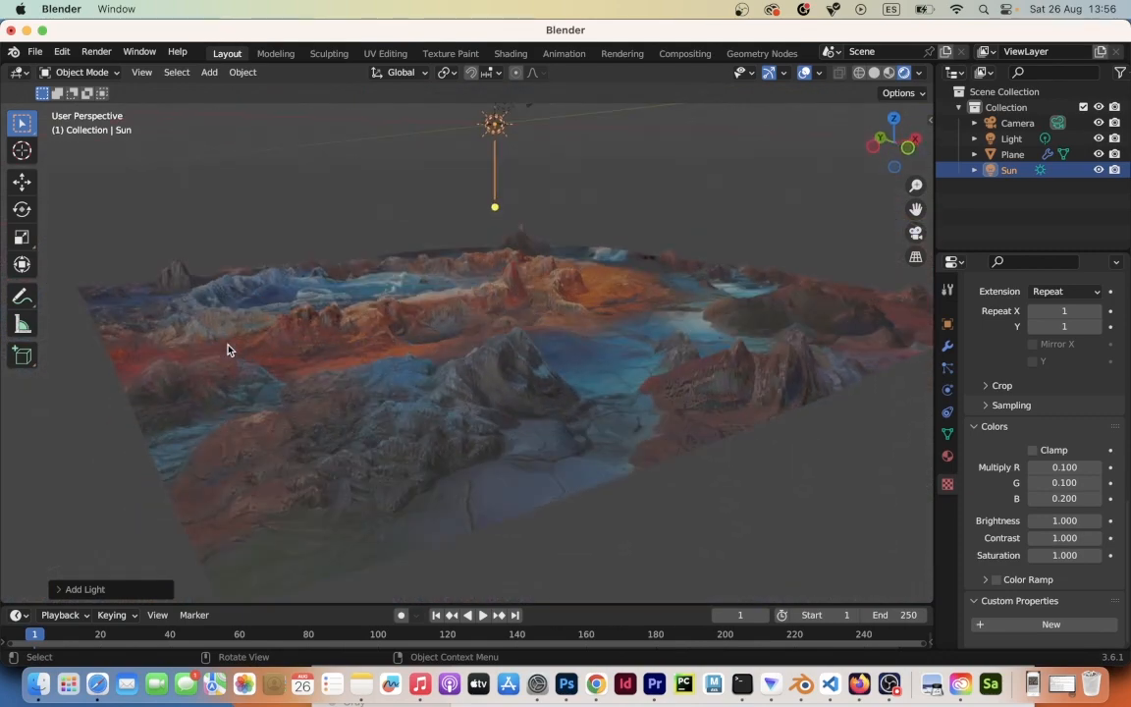
{"action": "scroll", "coordinate": [249, 347], "scroll_direction": "right", "scroll_amount": 3}
{"action": "scroll", "coordinate": [365, 335], "scroll_direction": "right", "scroll_amount": 5}
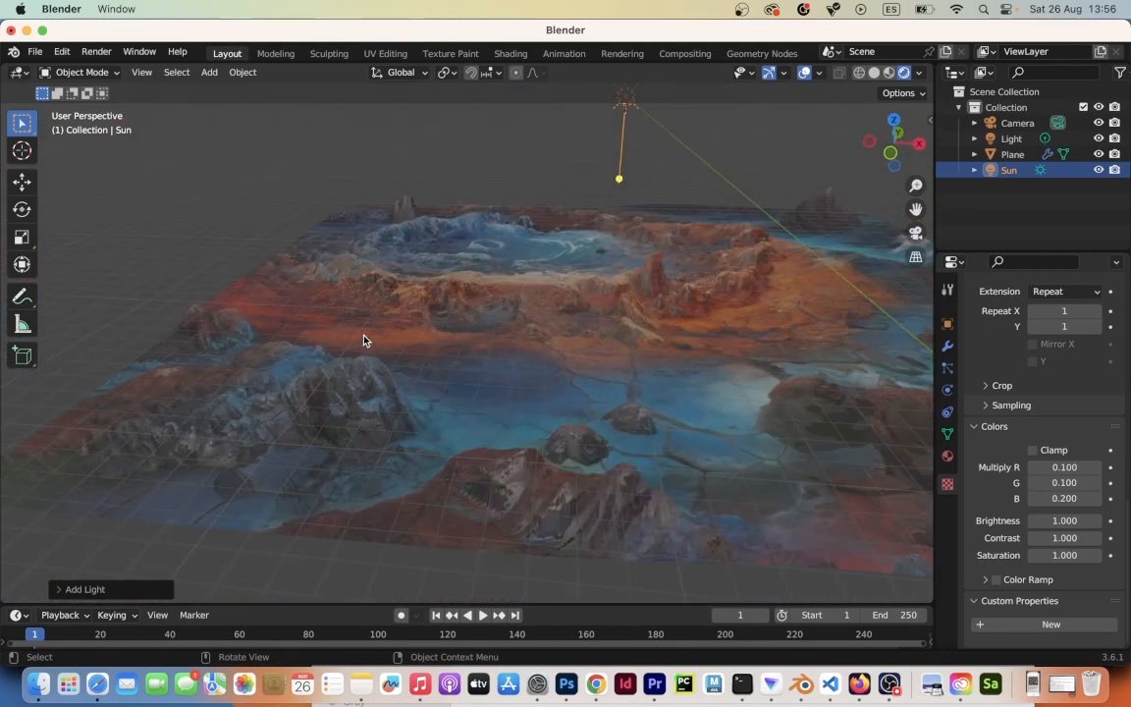
{"action": "scroll", "coordinate": [434, 353], "scroll_direction": "down", "scroll_amount": 5}
{"action": "scroll", "coordinate": [434, 354], "scroll_direction": "left", "scroll_amount": 6}
{"action": "scroll", "coordinate": [434, 353], "scroll_direction": "up", "scroll_amount": 3}
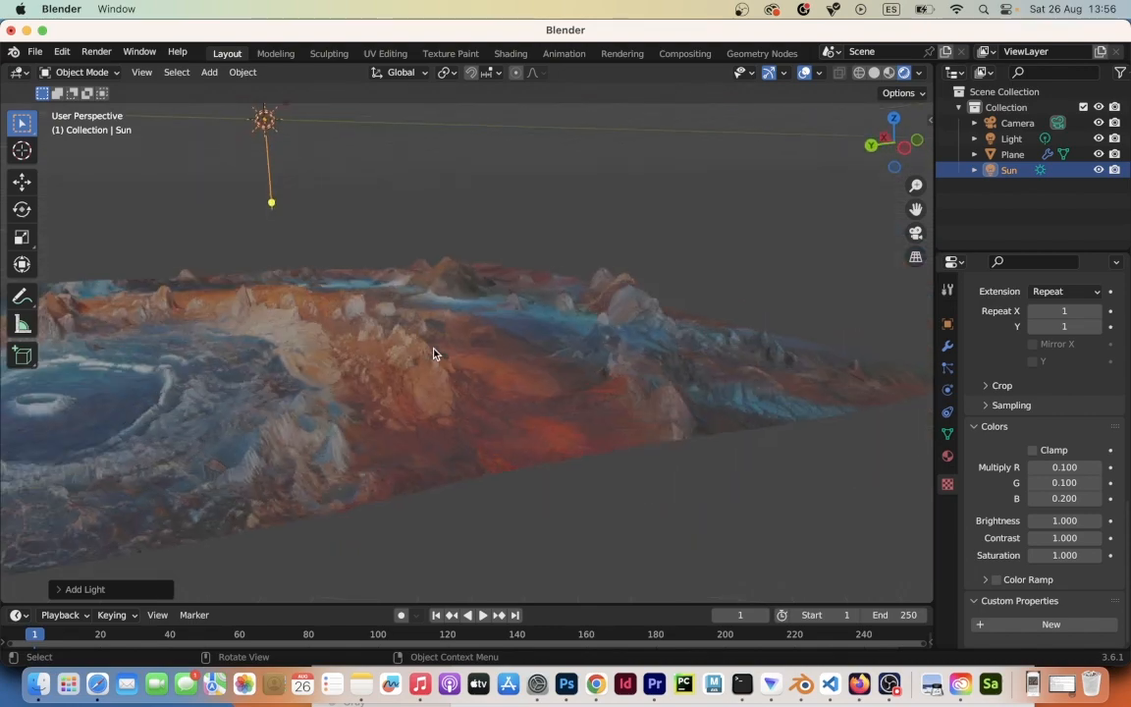
{"action": "scroll", "coordinate": [434, 354], "scroll_direction": "down", "scroll_amount": 5}
{"action": "scroll", "coordinate": [434, 354], "scroll_direction": "up", "scroll_amount": 5}
{"action": "scroll", "coordinate": [434, 353], "scroll_direction": "right", "scroll_amount": 4}
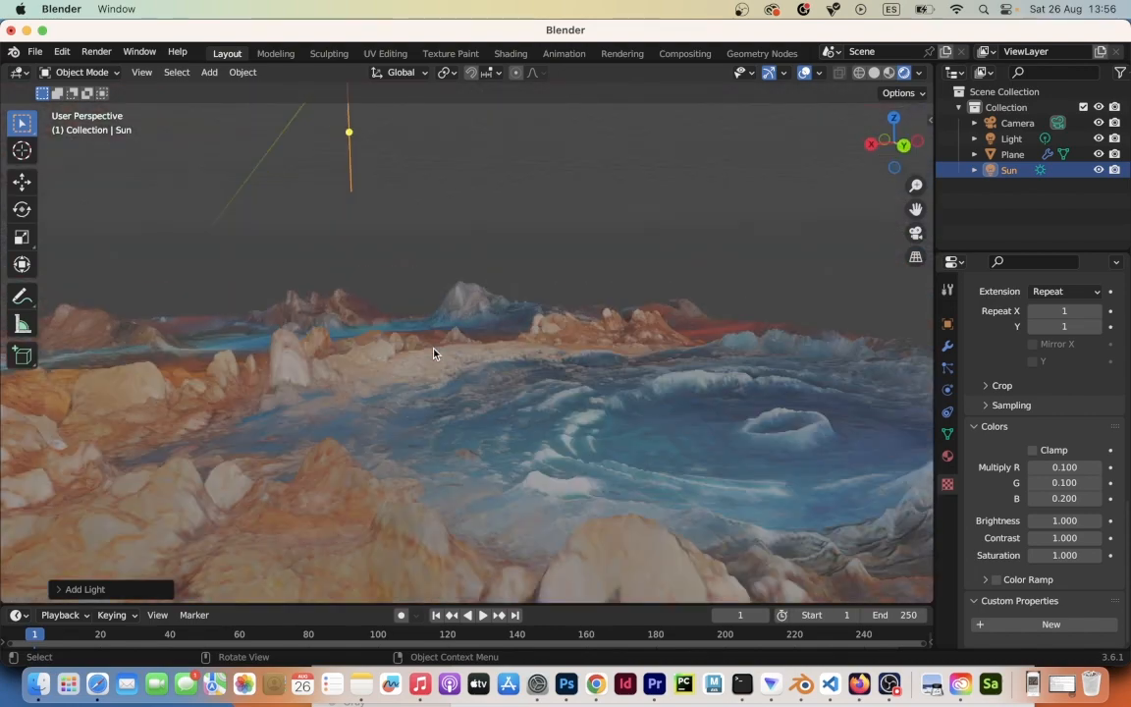
{"action": "scroll", "coordinate": [434, 354], "scroll_direction": "right", "scroll_amount": 4}
{"action": "scroll", "coordinate": [434, 354], "scroll_direction": "up", "scroll_amount": 4}
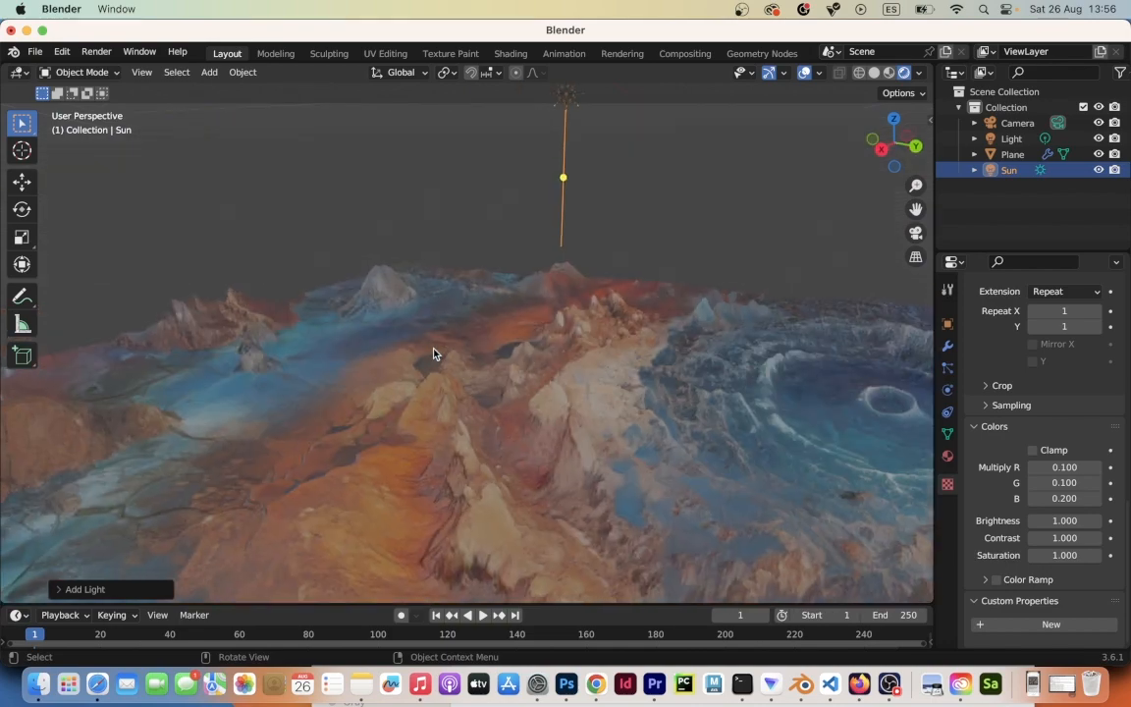
{"action": "scroll", "coordinate": [434, 353], "scroll_direction": "down", "scroll_amount": 3}
{"action": "scroll", "coordinate": [434, 353], "scroll_direction": "right", "scroll_amount": 2}
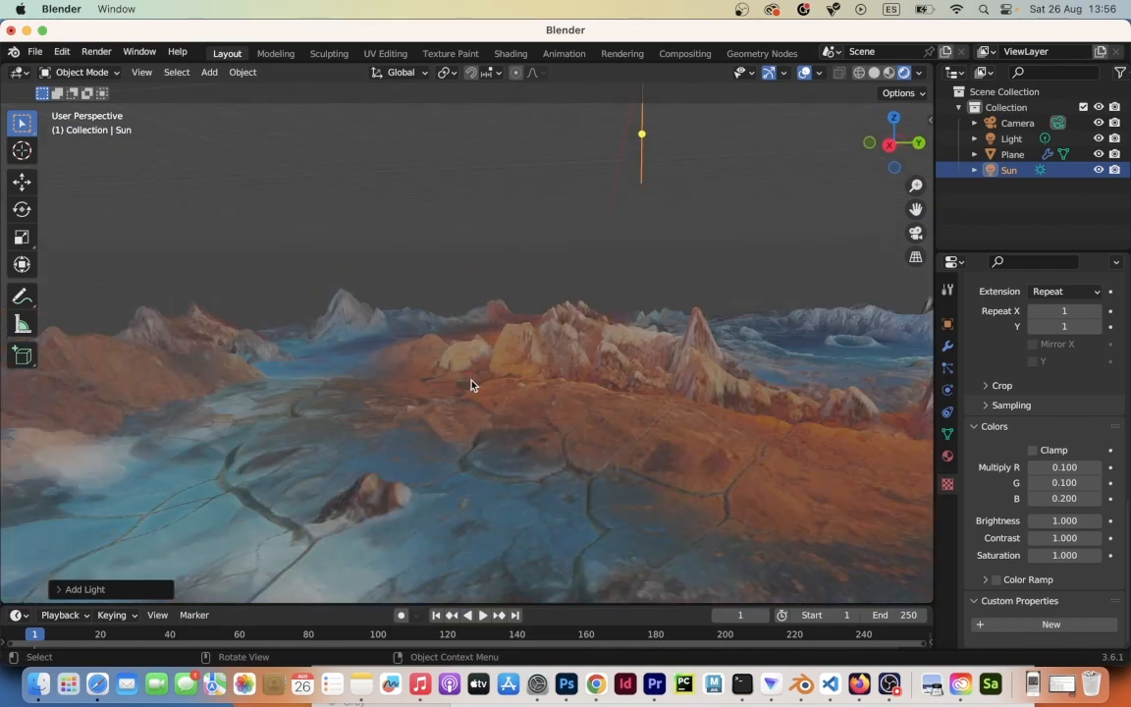
{"action": "scroll", "coordinate": [471, 385], "scroll_direction": "right", "scroll_amount": 3}
{"action": "scroll", "coordinate": [457, 398], "scroll_direction": "down", "scroll_amount": 3}
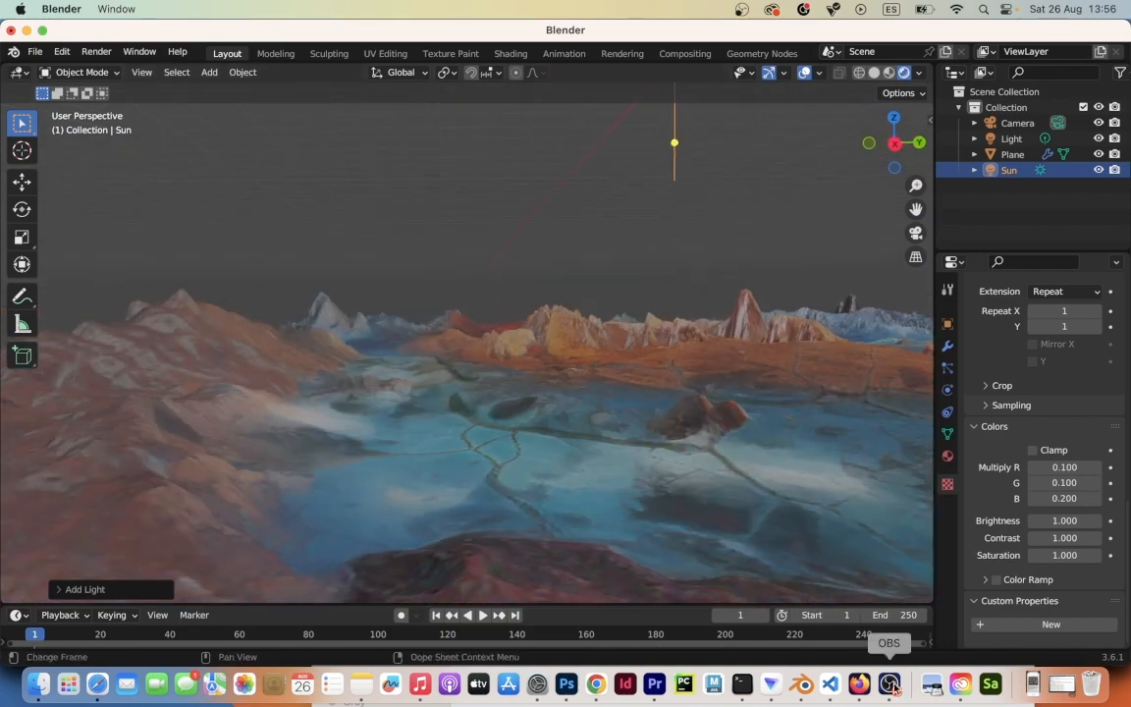